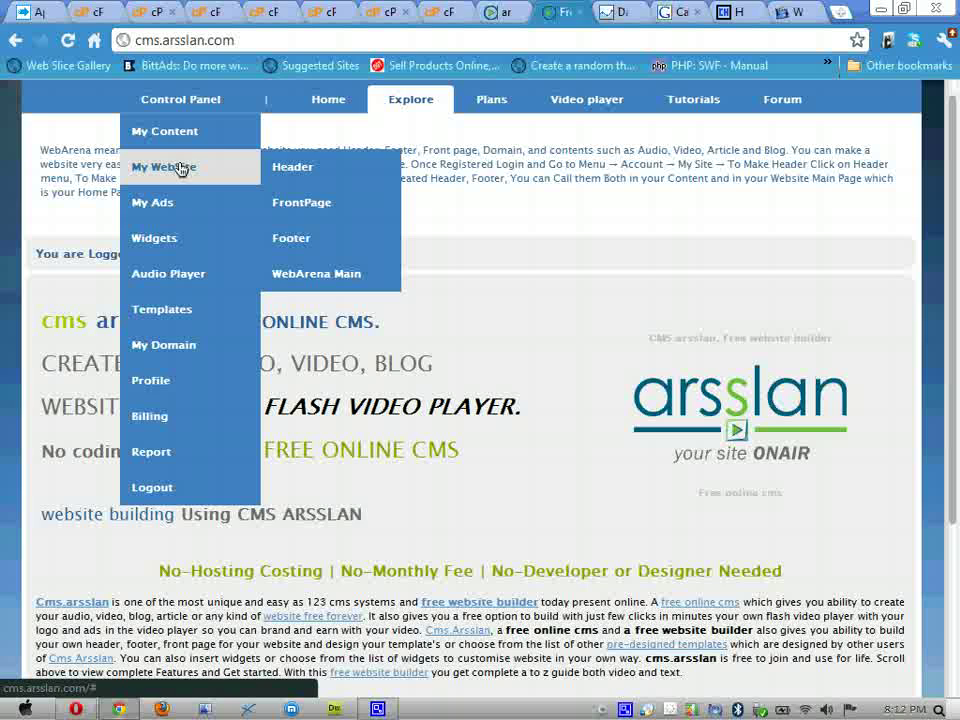
- Go to My Website > Header in the Control Panel to list the myheader1 submission
{"action": "left_click", "coordinate": [341, 177]}
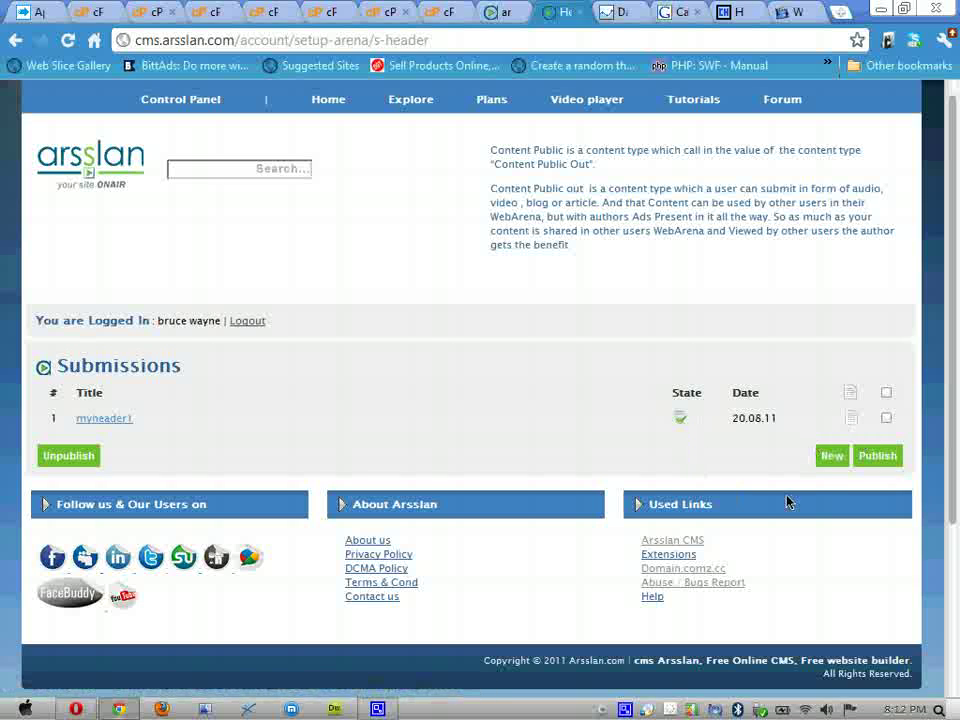
{"action": "left_click", "coordinate": [829, 458]}
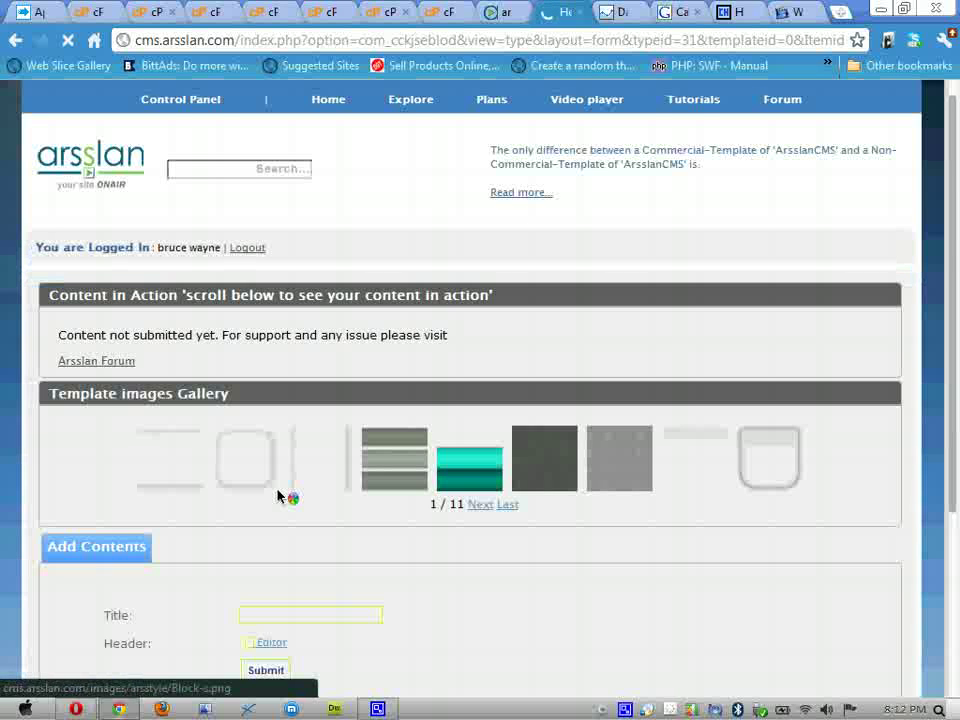
{"action": "scroll", "coordinate": [279, 497], "scroll_direction": "down", "scroll_amount": 3}
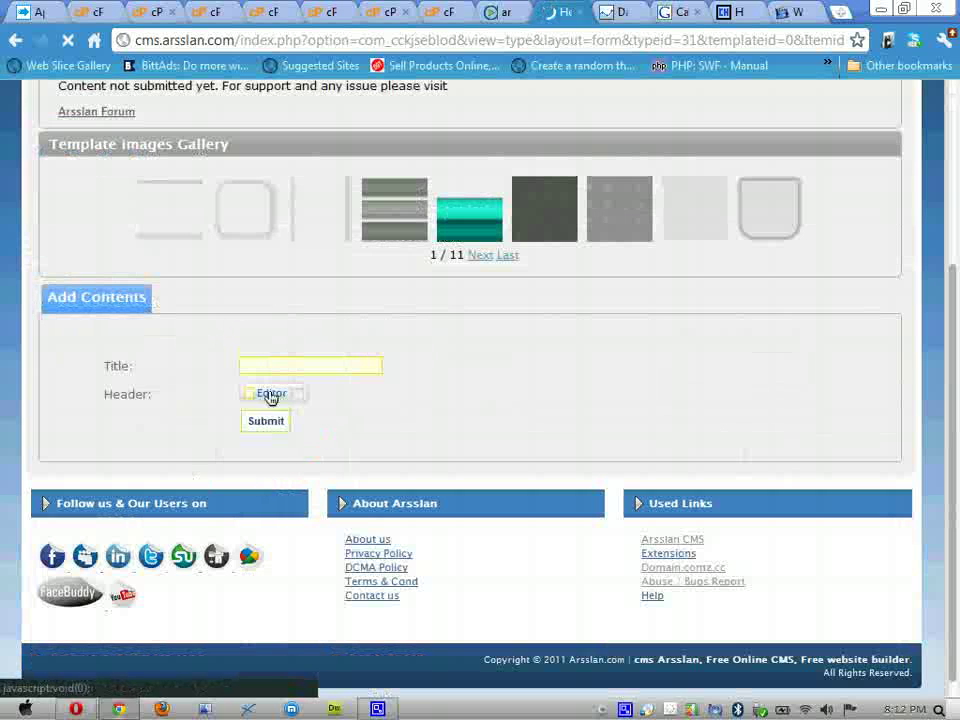
{"action": "left_click", "coordinate": [270, 395]}
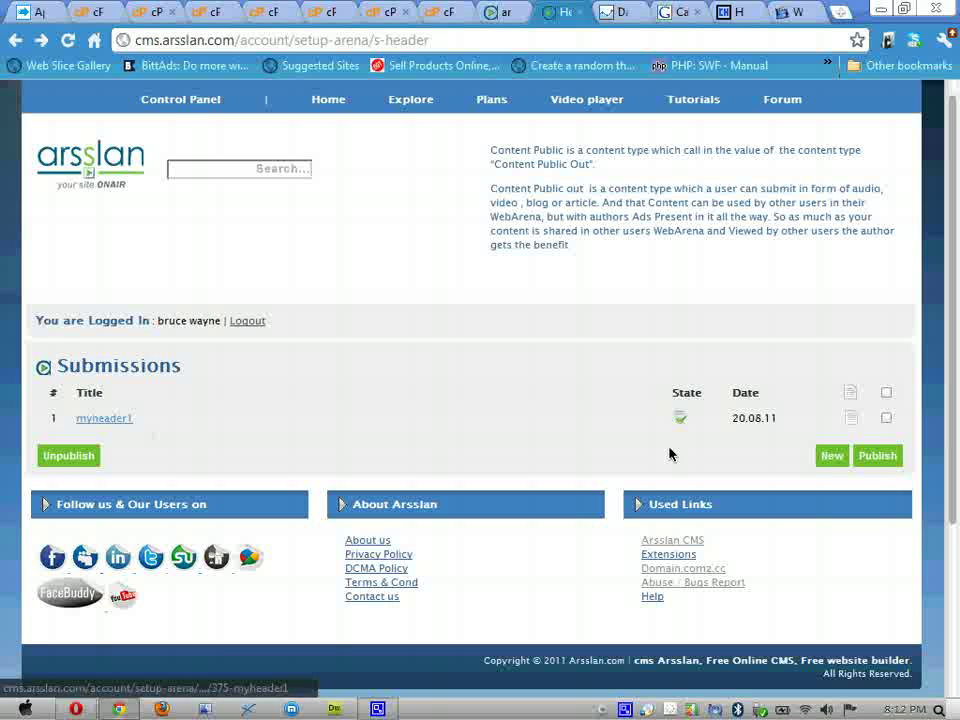
- Open the myheader1 header's edit form and look over its fields
{"action": "left_click", "coordinate": [851, 418]}
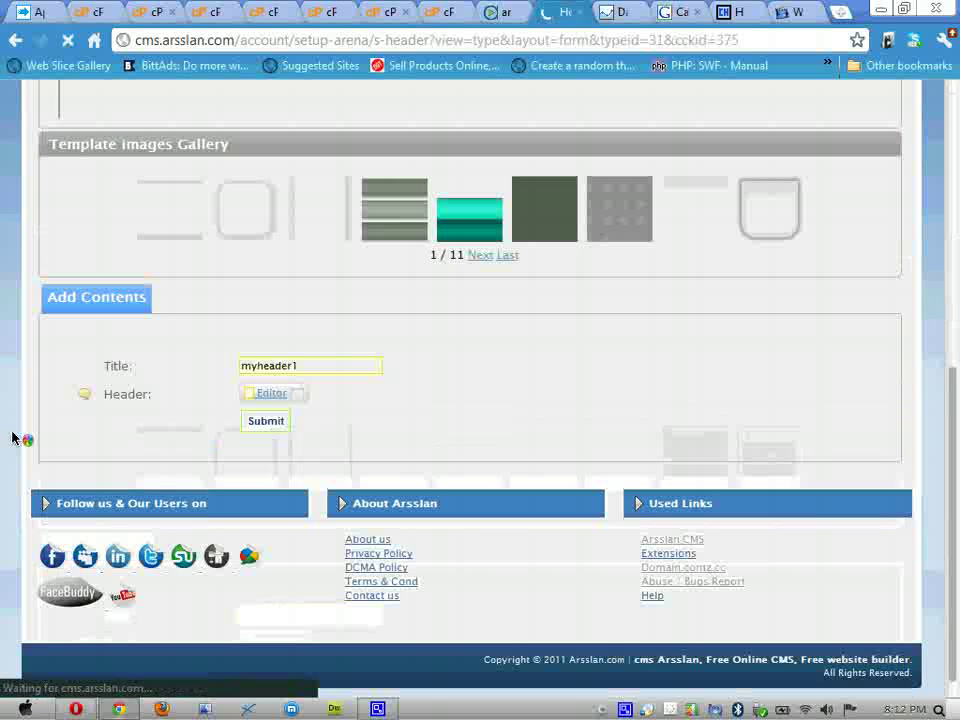
{"action": "scroll", "coordinate": [12, 438], "scroll_direction": "up", "scroll_amount": 5}
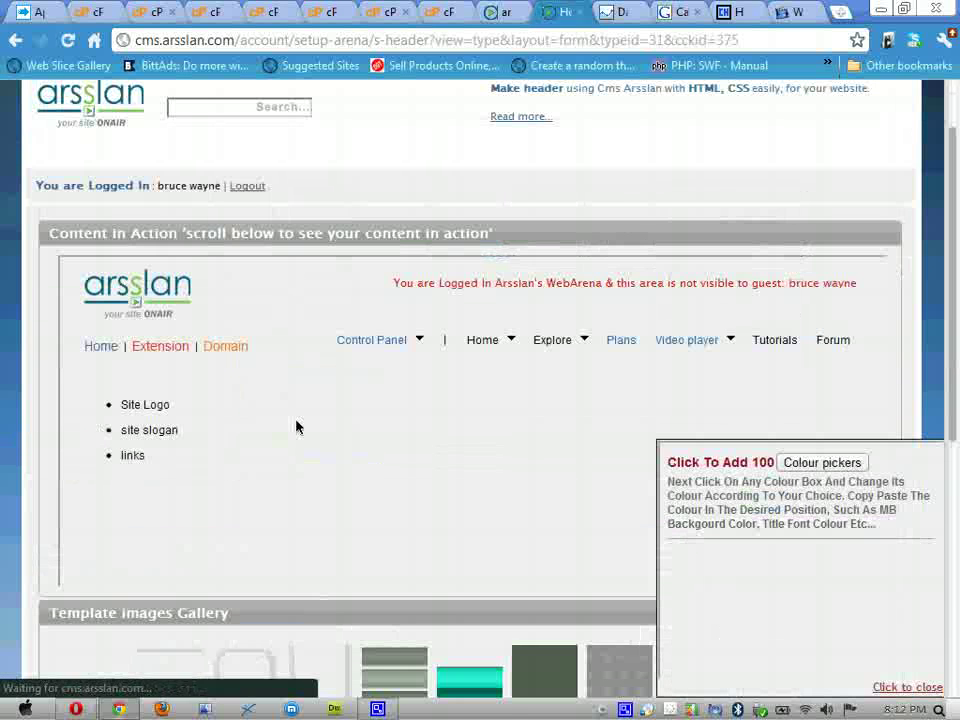
{"action": "scroll", "coordinate": [370, 450], "scroll_direction": "down", "scroll_amount": 1}
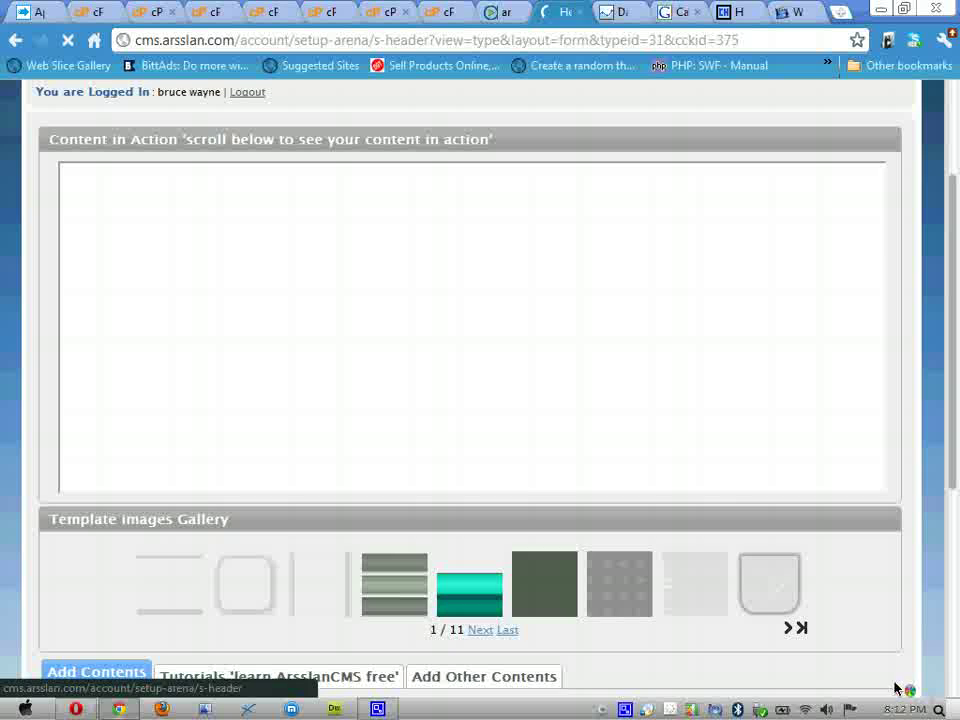
{"action": "scroll", "coordinate": [422, 401], "scroll_direction": "up", "scroll_amount": 1}
{"action": "scroll", "coordinate": [422, 400], "scroll_direction": "up", "scroll_amount": 1}
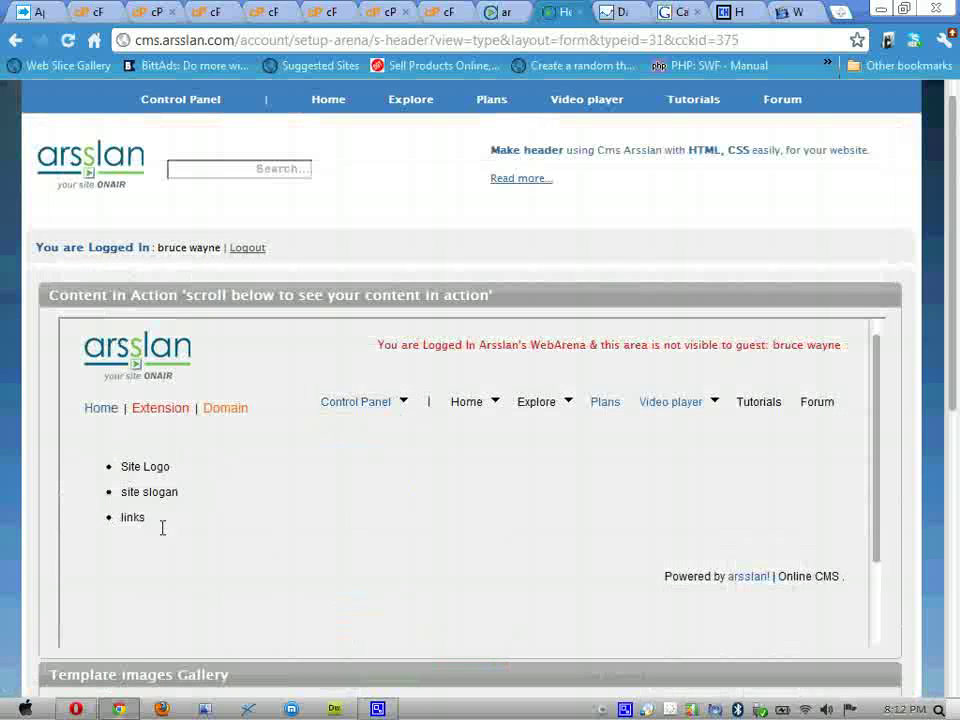
{"action": "scroll", "coordinate": [11, 493], "scroll_direction": "down", "scroll_amount": 3}
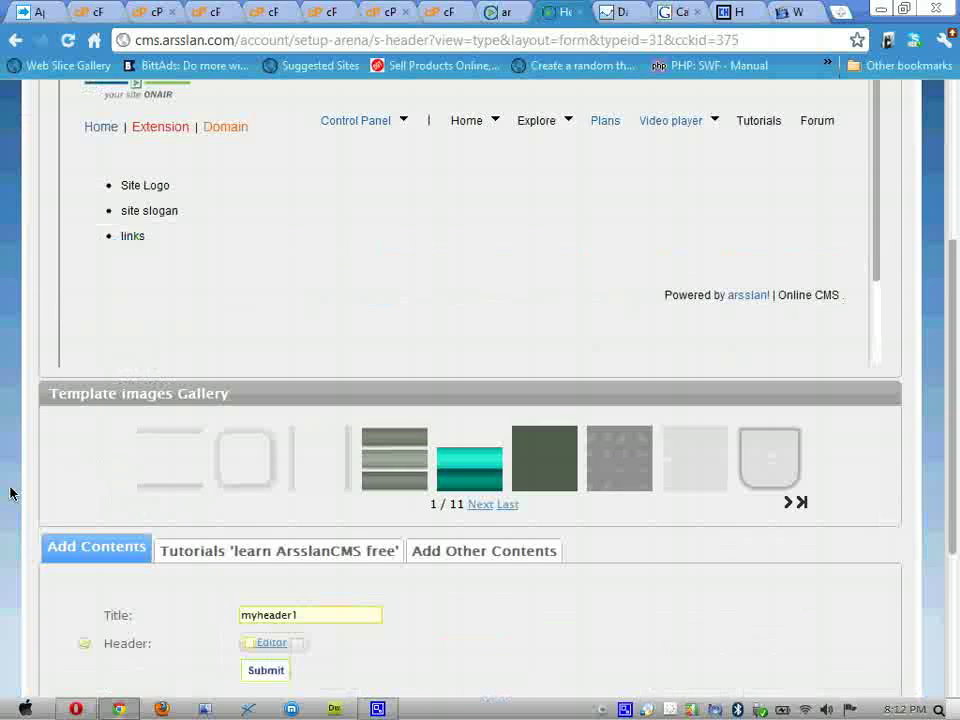
{"action": "scroll", "coordinate": [11, 493], "scroll_direction": "down", "scroll_amount": 3}
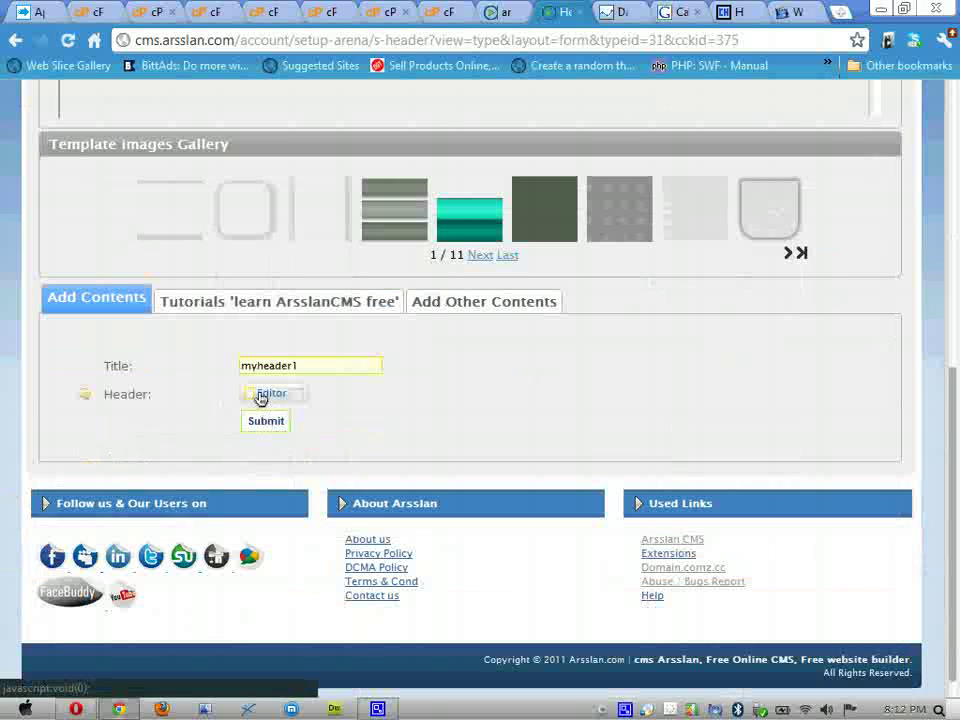
- Replace the header title myheader1 with myheader-1
{"action": "left_click", "coordinate": [310, 365]}
{"action": "left_click_drag", "start_coordinate": [310, 365], "coordinate": [203, 362]}
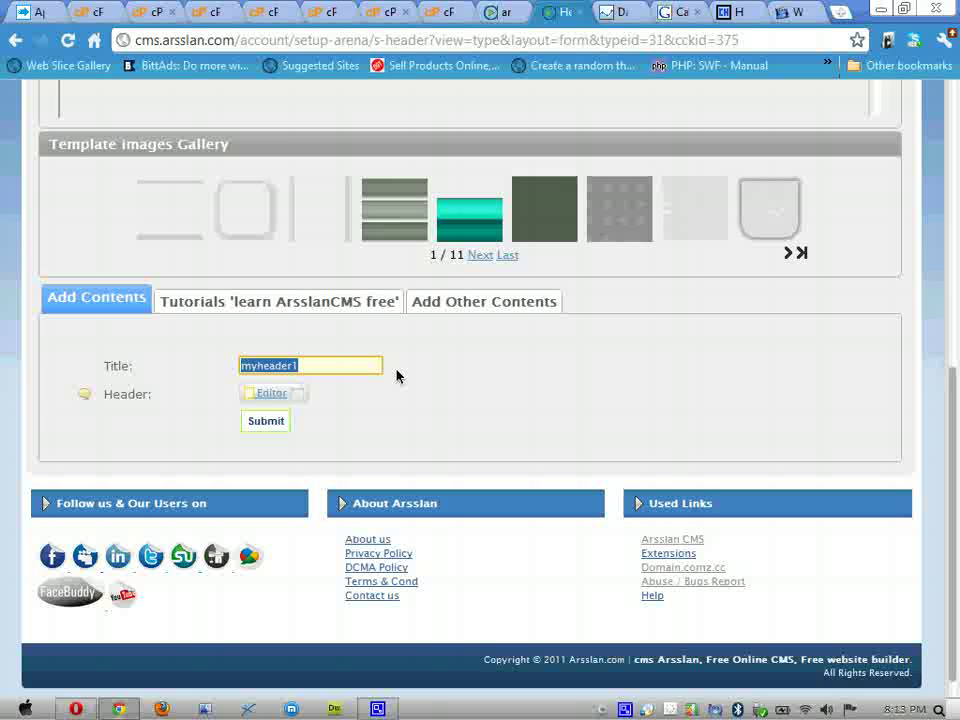
{"action": "type", "text": "myheader"}
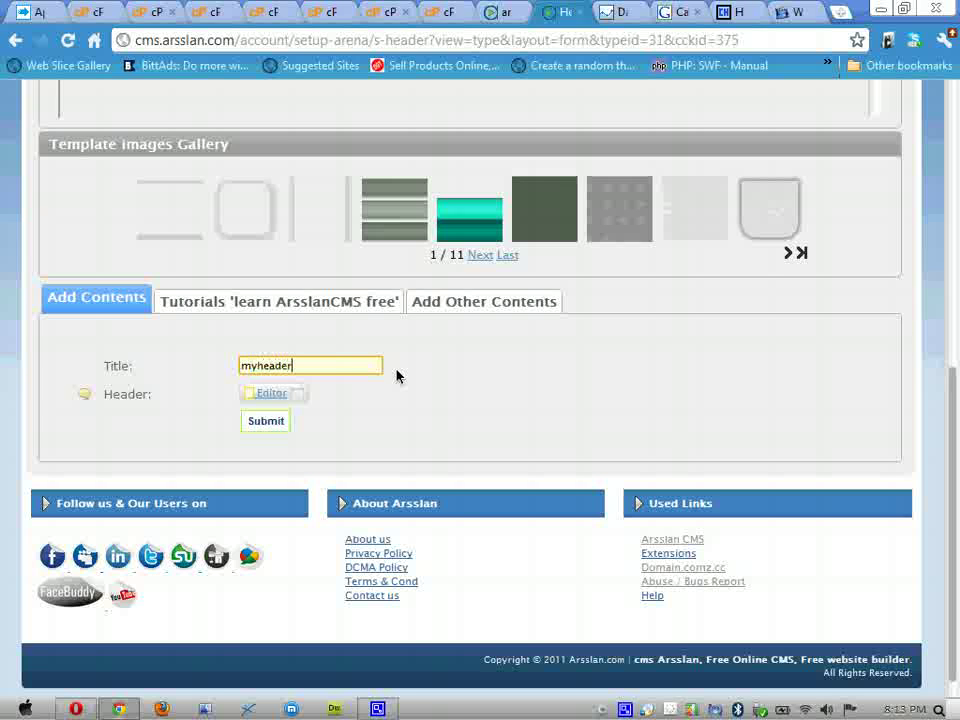
{"action": "type", "text": "-1"}
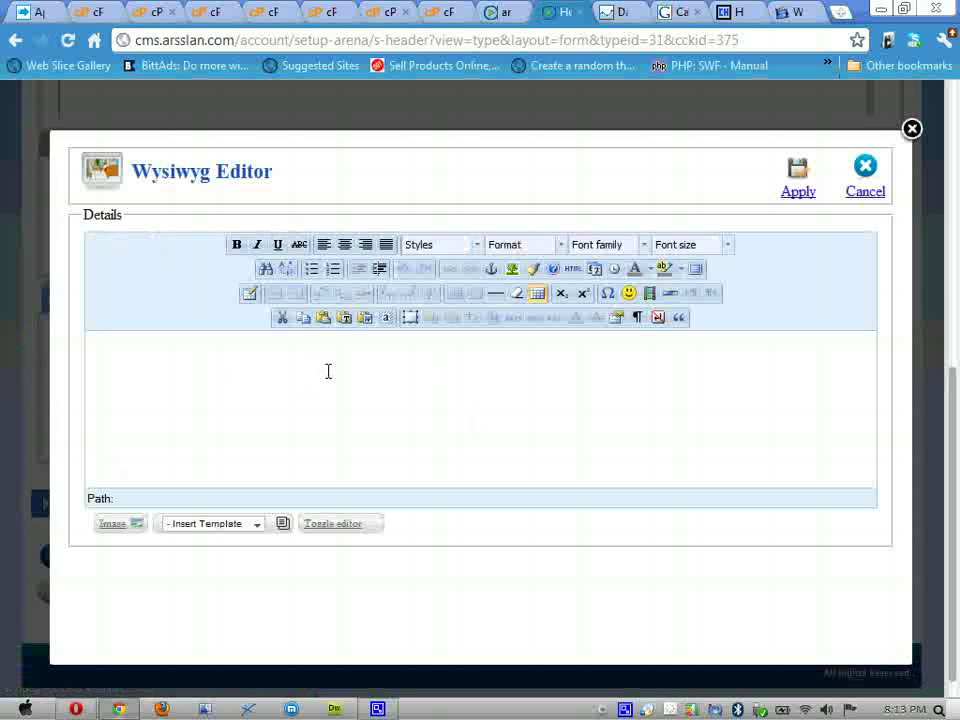
- Replace the existing header text 'Bruce' with 'My Website Logo'
{"action": "left_click", "coordinate": [401, 412]}
{"action": "type", "text": "Bruce"}
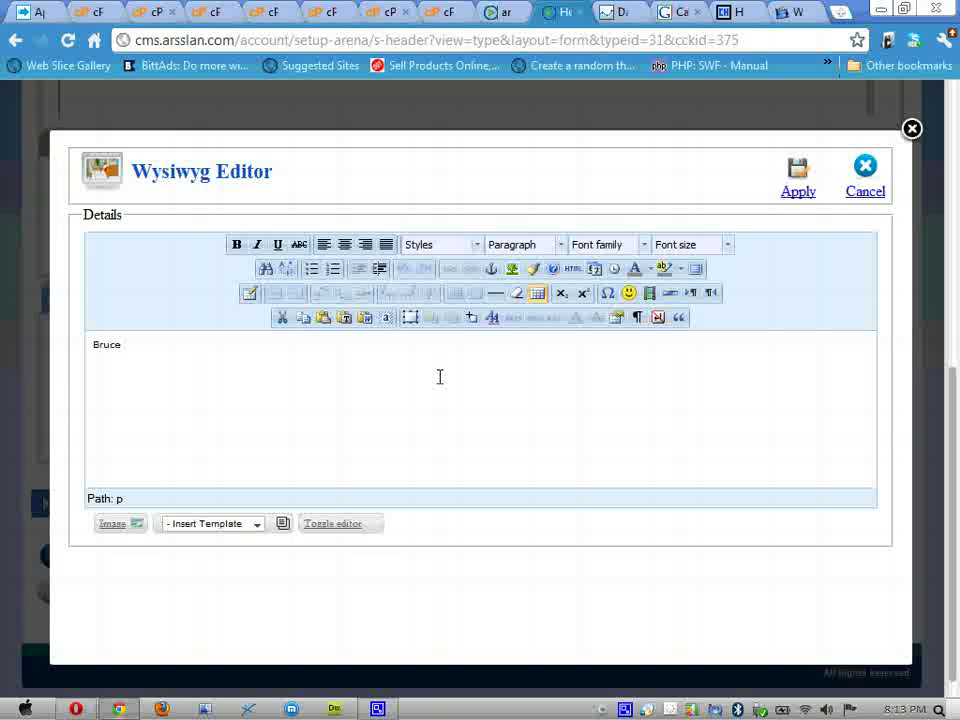
{"action": "key", "text": "ctrl+a"}
{"action": "type", "text": "My"}
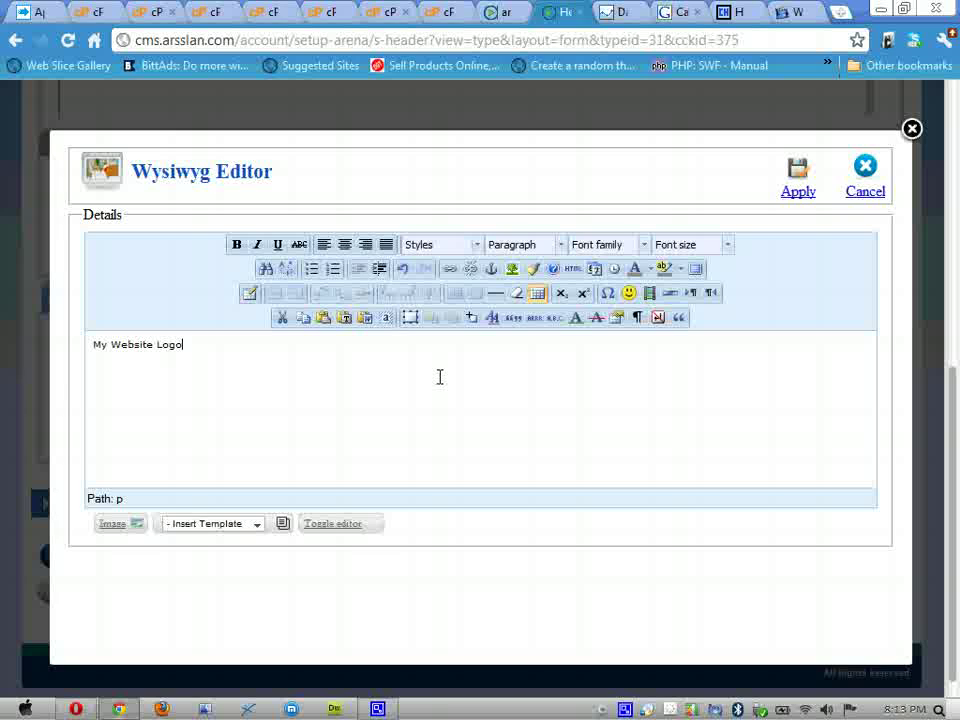
- Make 'My Website Logo' bold, 18pt and teal
{"action": "left_click_drag", "start_coordinate": [183, 344], "coordinate": [88, 344]}
{"action": "left_click", "coordinate": [236, 245]}
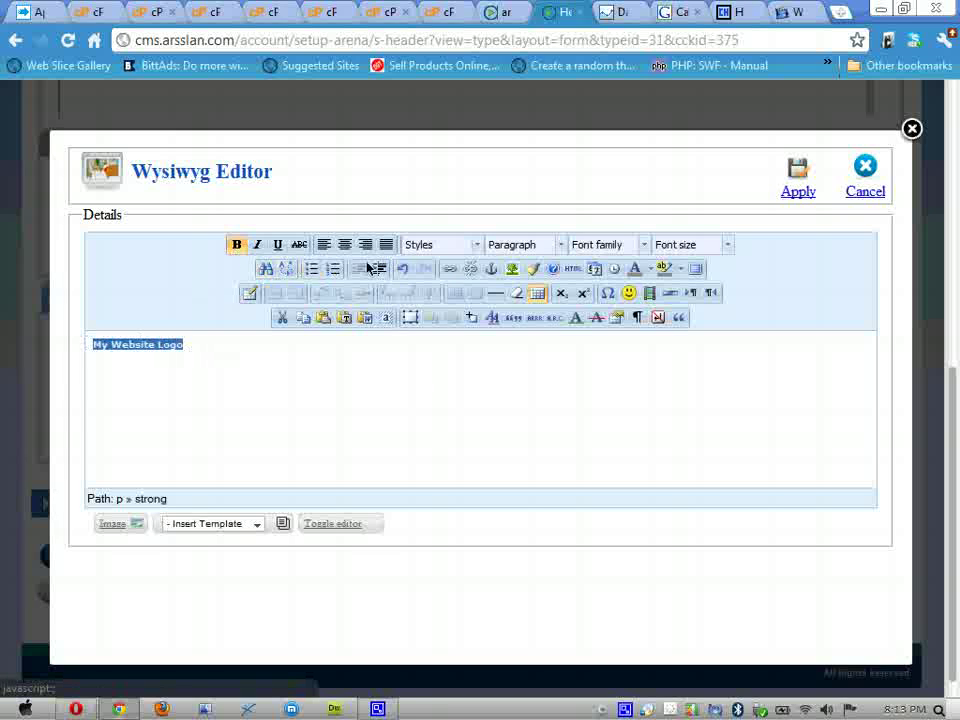
{"action": "left_click", "coordinate": [726, 245]}
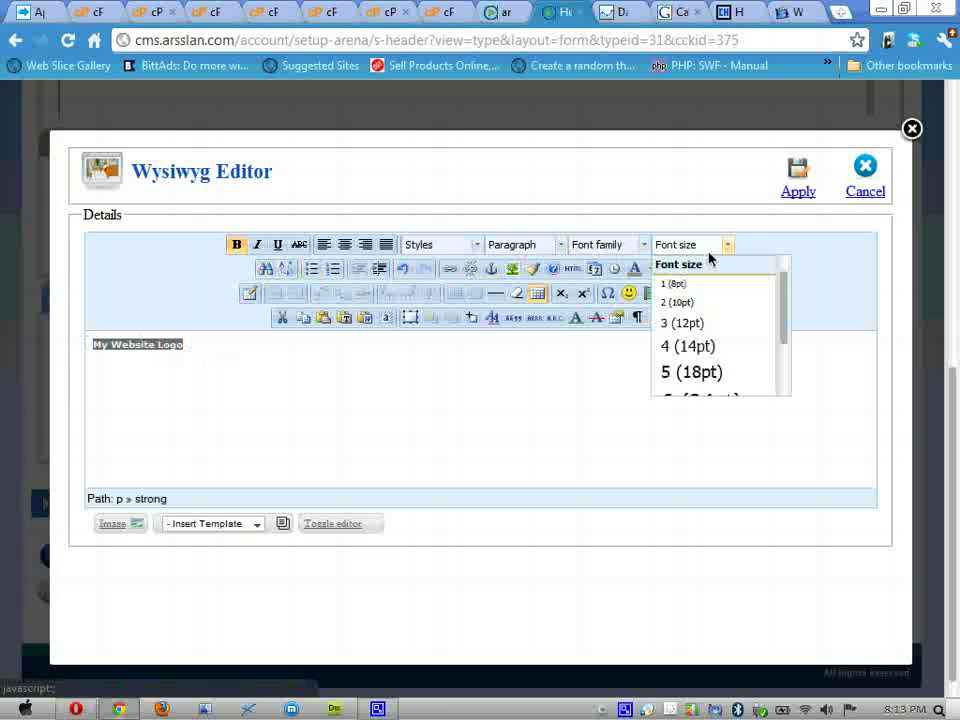
{"action": "left_click", "coordinate": [713, 370]}
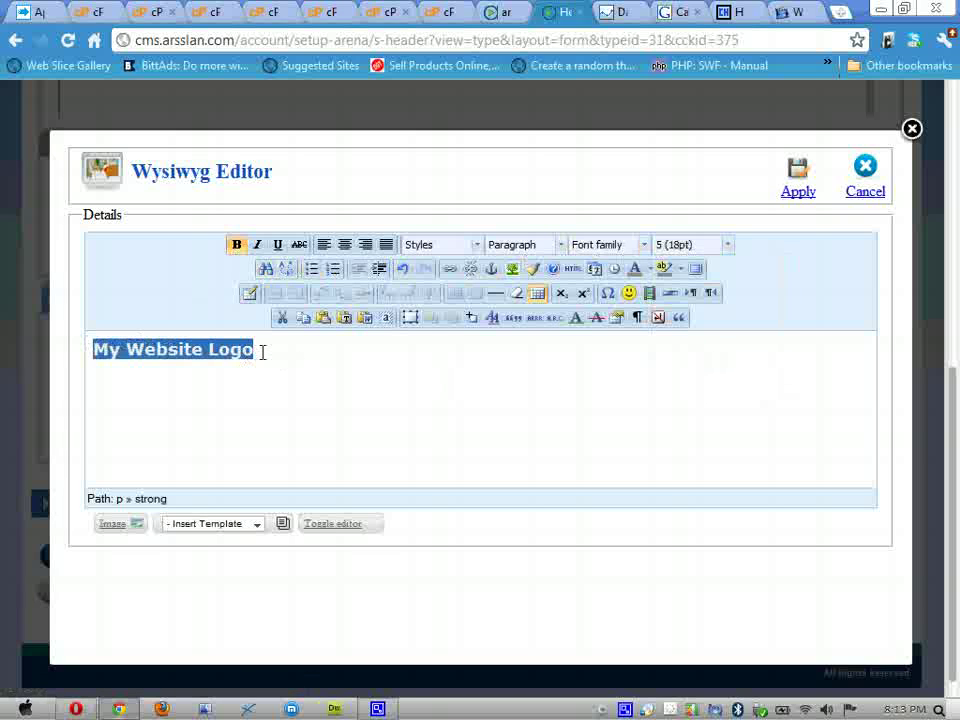
{"action": "left_click", "coordinate": [651, 269]}
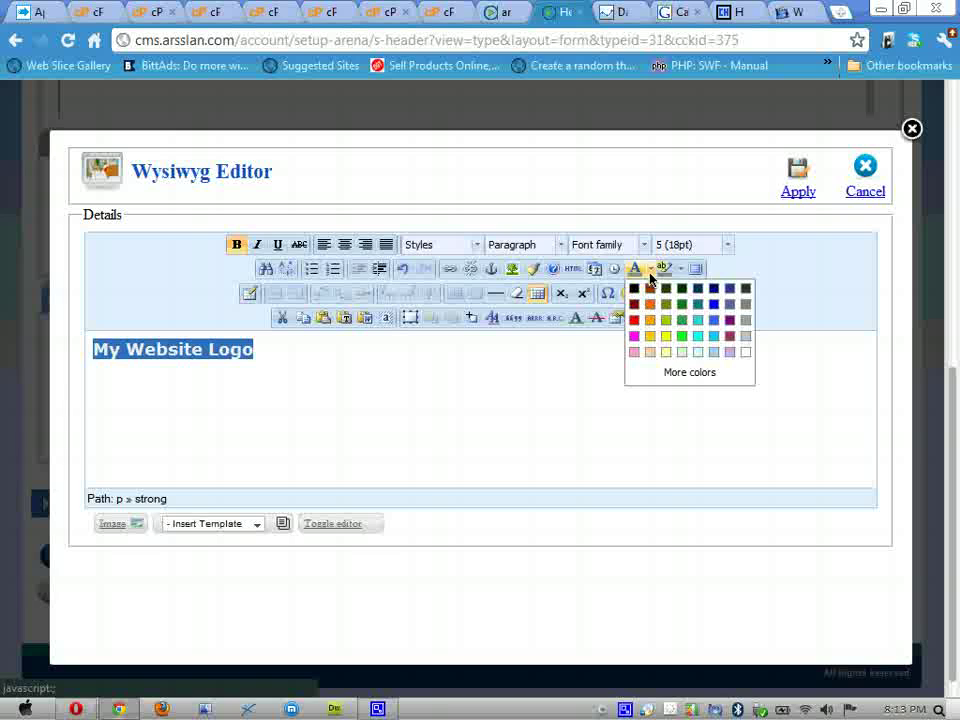
{"action": "left_click", "coordinate": [697, 305]}
- Insert a horizontal line below the logo text and start a new line under it
{"action": "left_click", "coordinate": [316, 353]}
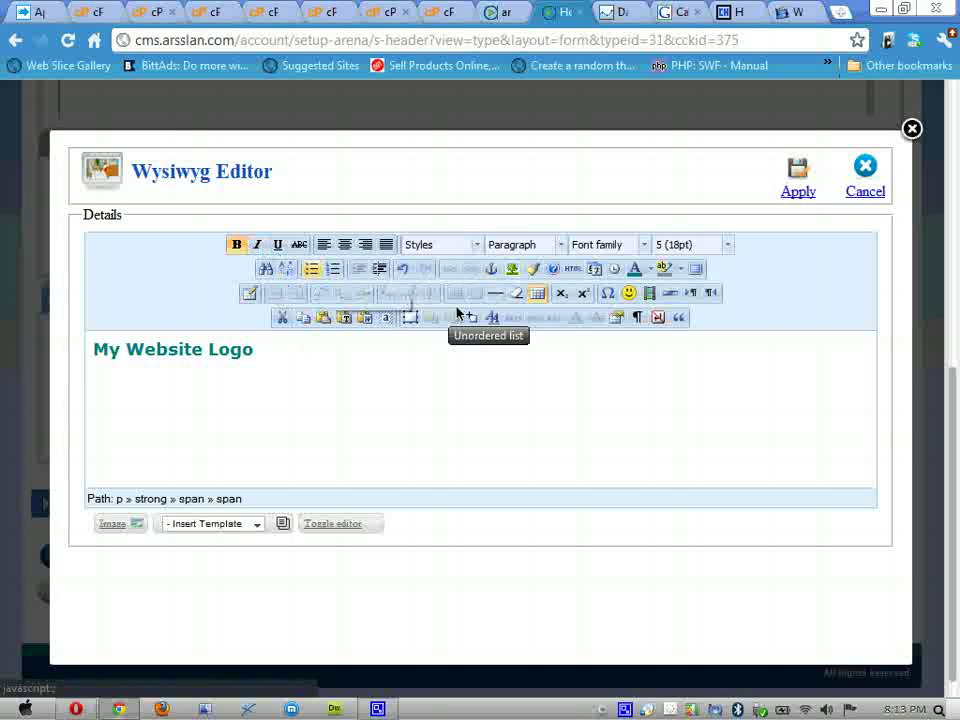
{"action": "left_click", "coordinate": [494, 294]}
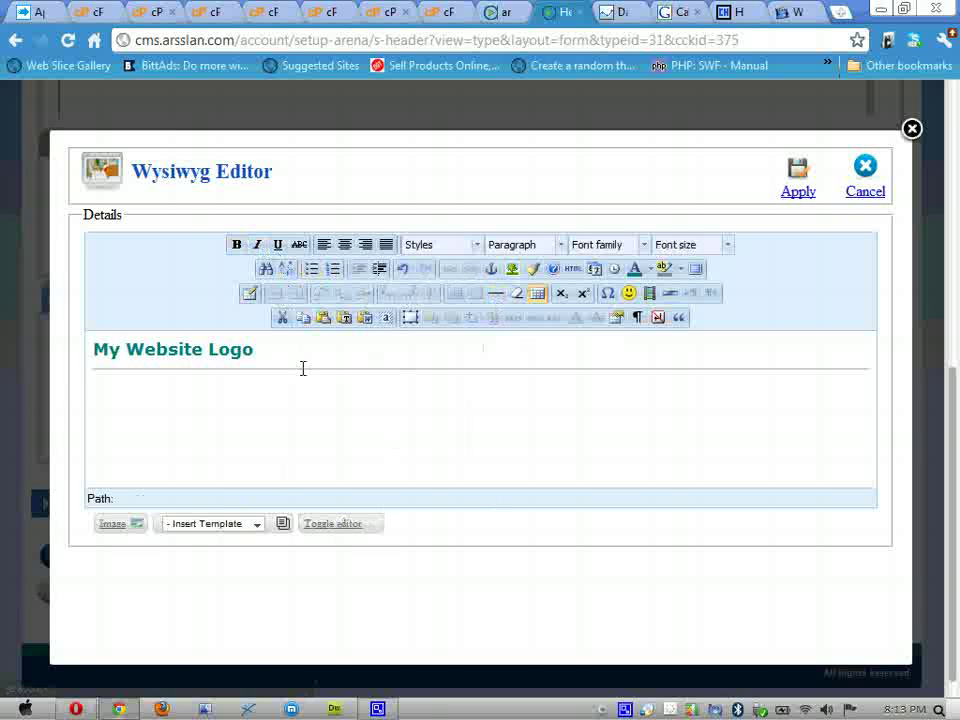
{"action": "left_click", "coordinate": [238, 405]}
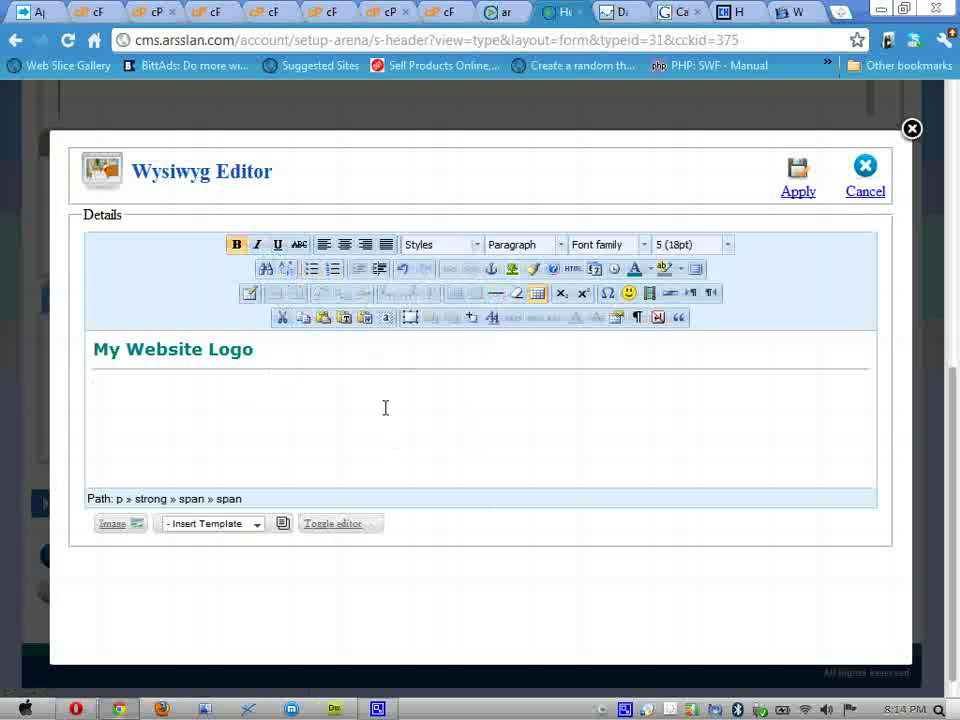
- Add a right-aligned, non-bold, 12pt 'my website slogan' line under the logo
{"action": "type", "text": "my website sl"}
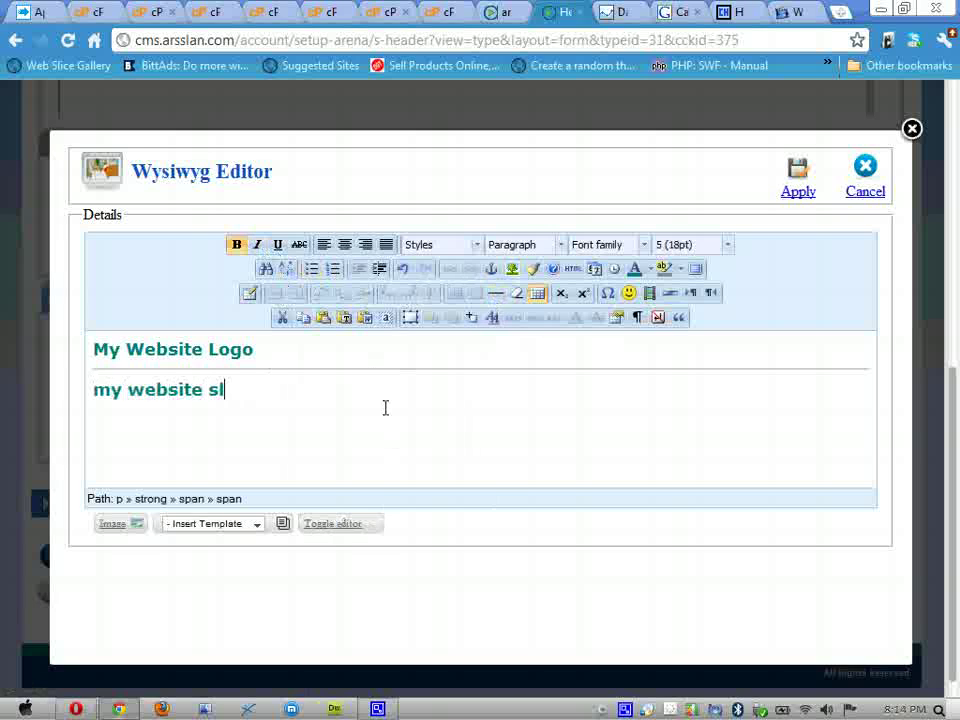
{"action": "type", "text": "ogan"}
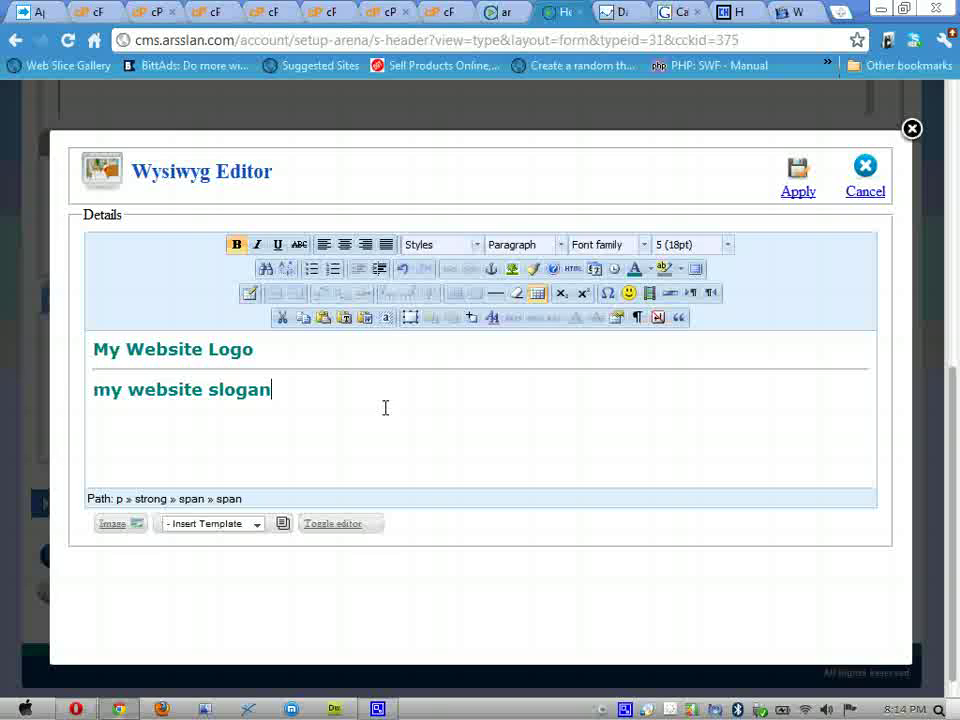
{"action": "left_click_drag", "start_coordinate": [386, 407], "coordinate": [91, 389]}
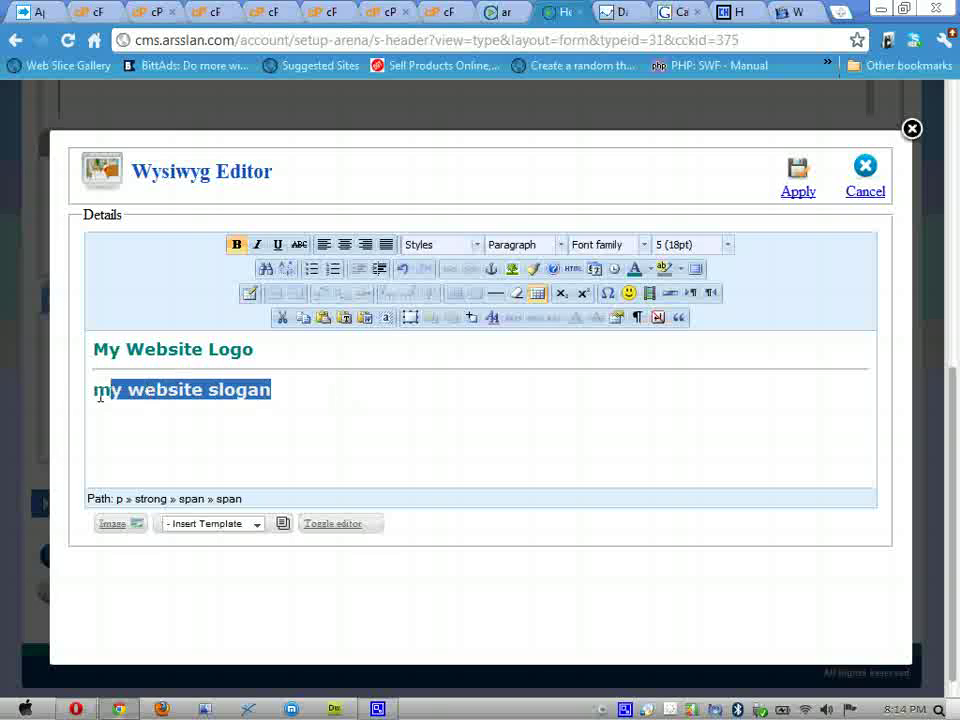
{"action": "left_click", "coordinate": [365, 244]}
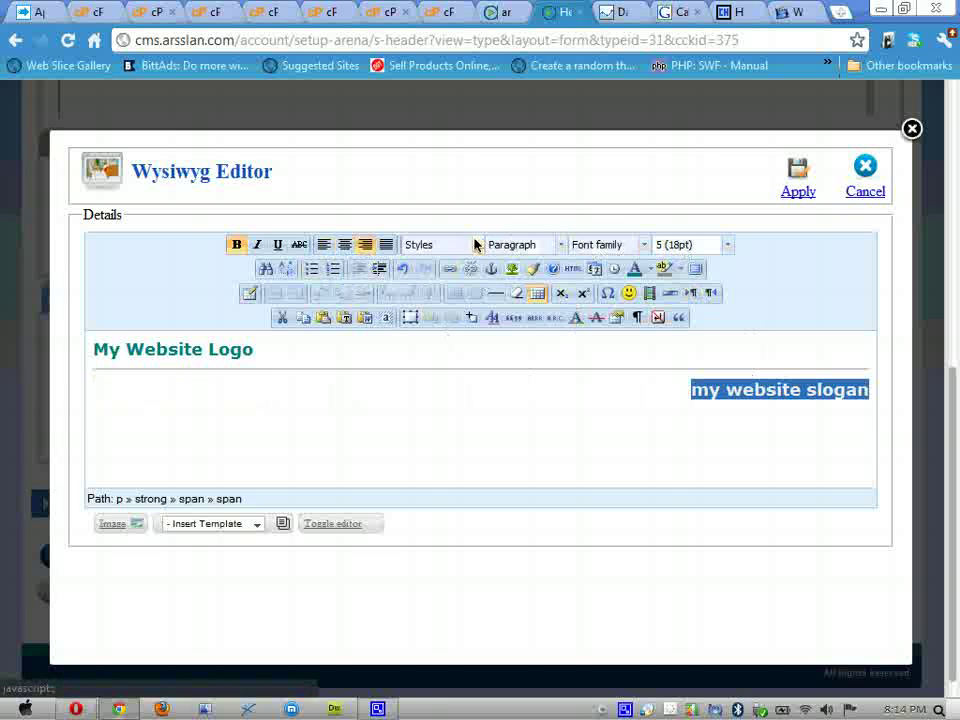
{"action": "left_click", "coordinate": [236, 245]}
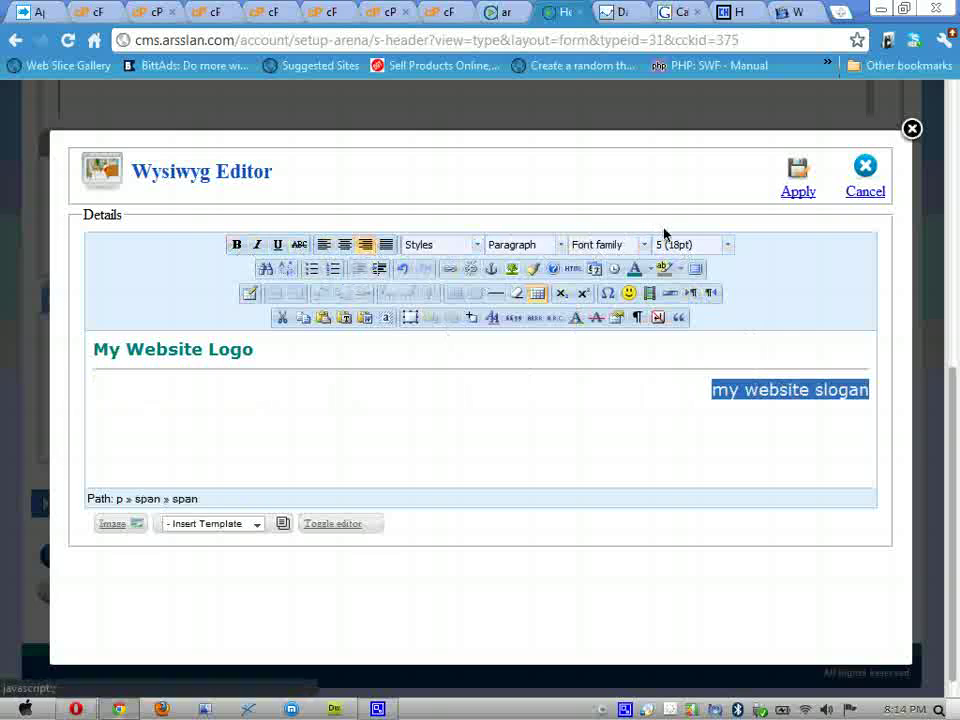
{"action": "left_click", "coordinate": [692, 244]}
{"action": "left_click", "coordinate": [703, 324]}
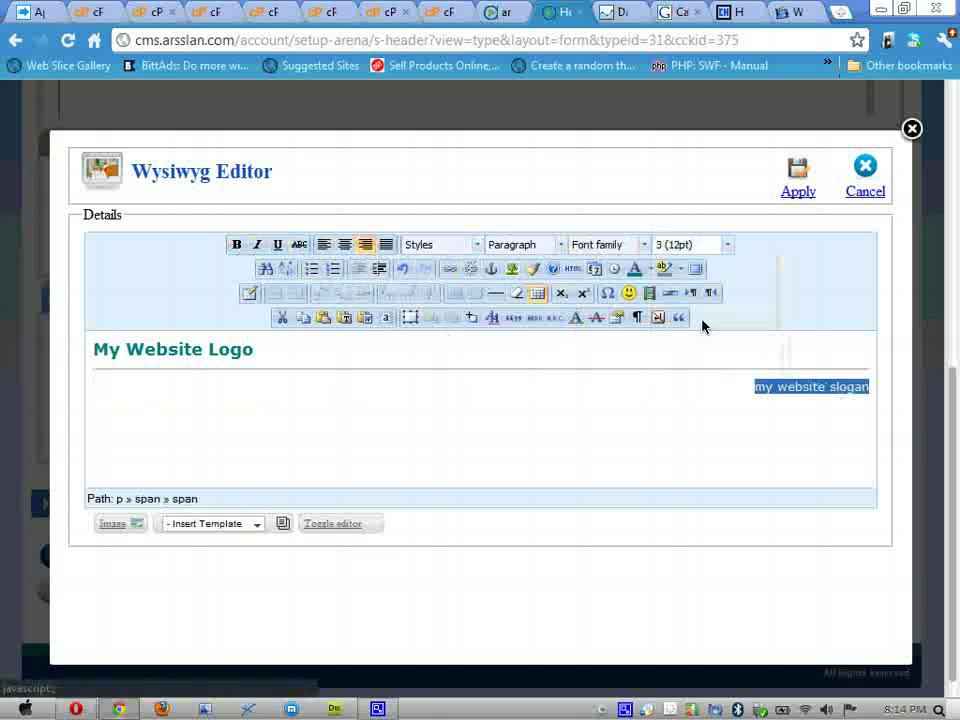
- Apply a text colour to the slogan and place the caret at its end
{"action": "left_click", "coordinate": [650, 268]}
{"action": "left_click", "coordinate": [636, 296]}
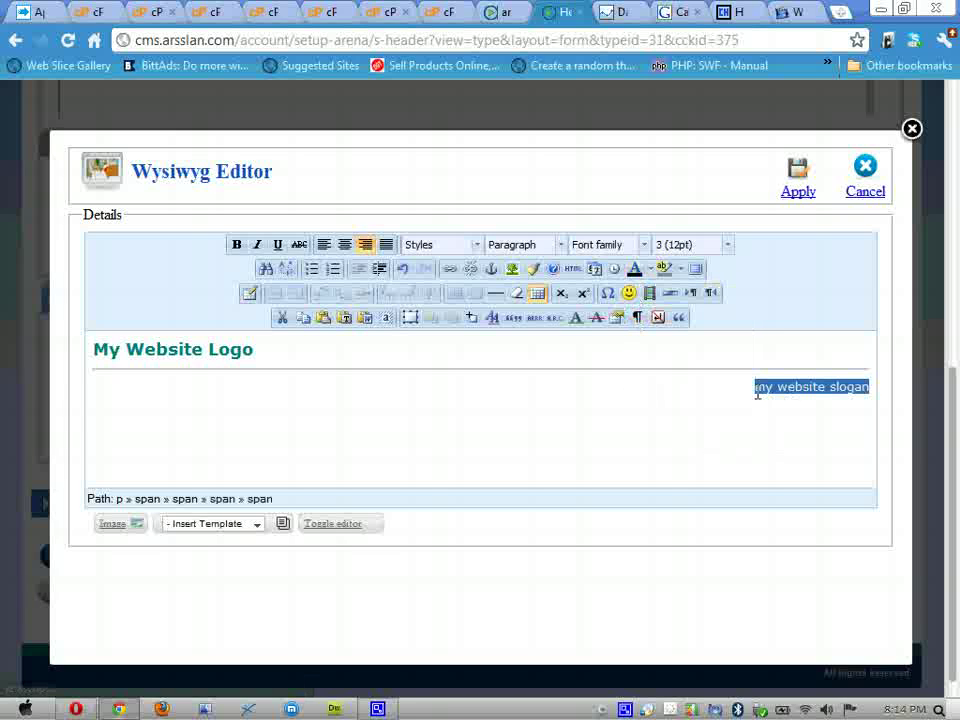
{"action": "left_click", "coordinate": [746, 465]}
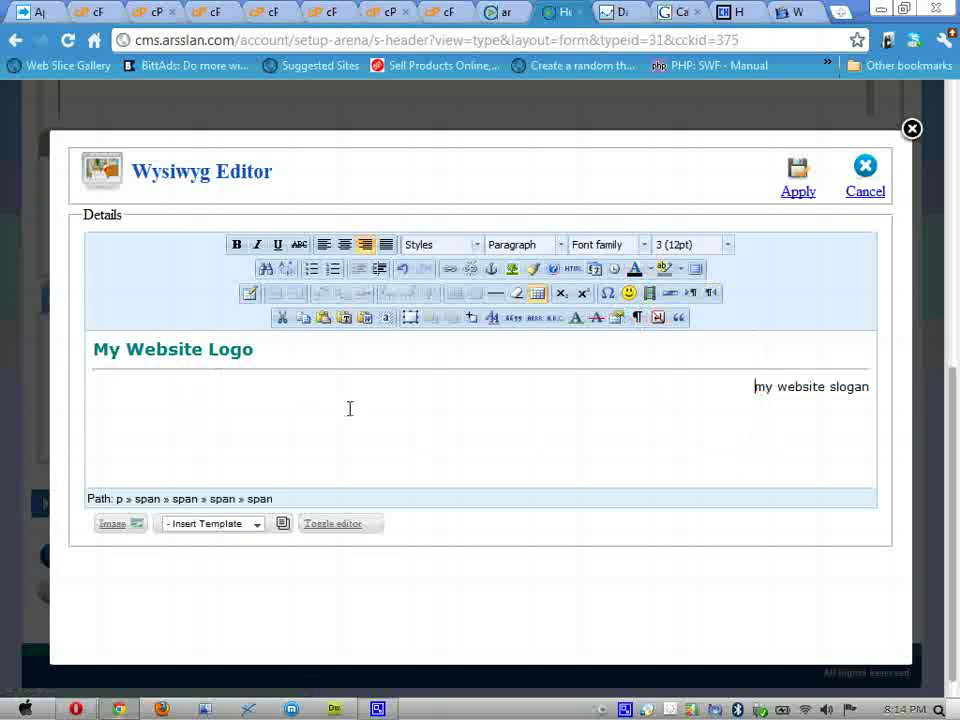
{"action": "left_click", "coordinate": [868, 388]}
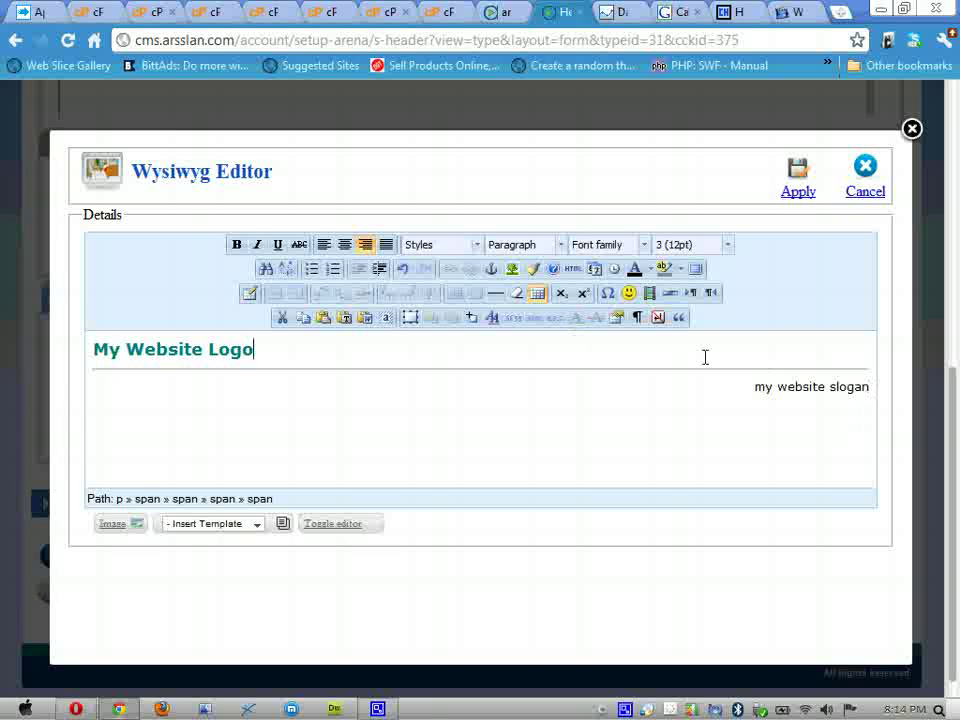
{"action": "left_click", "coordinate": [872, 387]}
- Add a left-aligned line below the slogan, then delete it again
{"action": "key", "text": "Return"}
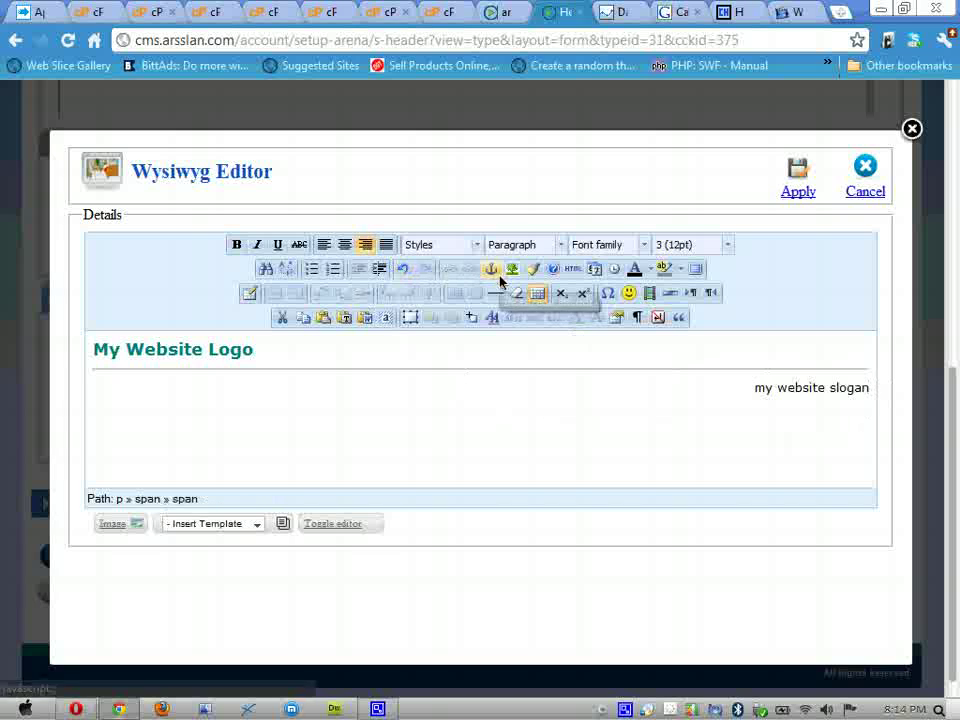
{"action": "left_click", "coordinate": [323, 244]}
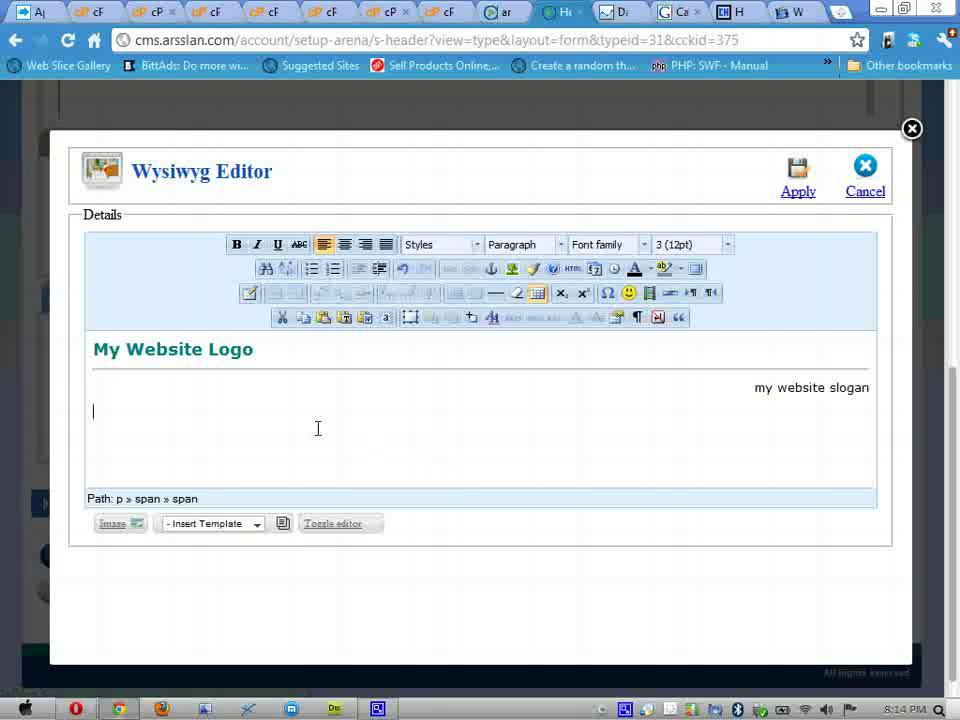
{"action": "type", "text": "MyPage"}
{"action": "key", "text": "shift+Home"}
{"action": "key", "text": "BackSpace"}
{"action": "key", "text": "BackSpace"}
- Make the whole slogan line italic and dark red
{"action": "left_click_drag", "start_coordinate": [757, 390], "coordinate": [894, 392]}
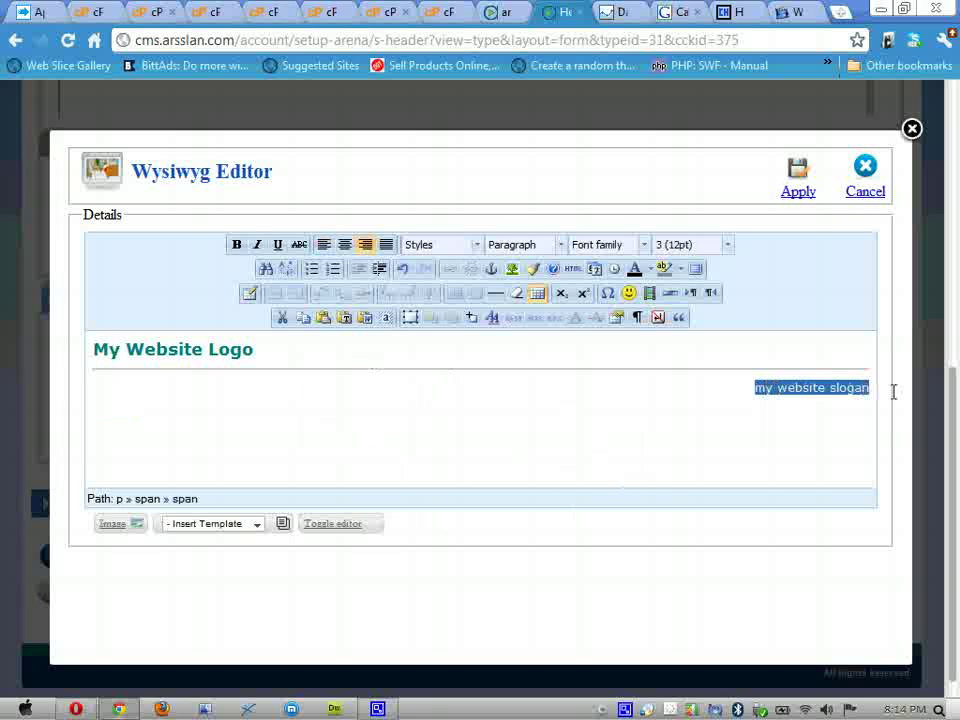
{"action": "left_click", "coordinate": [257, 244]}
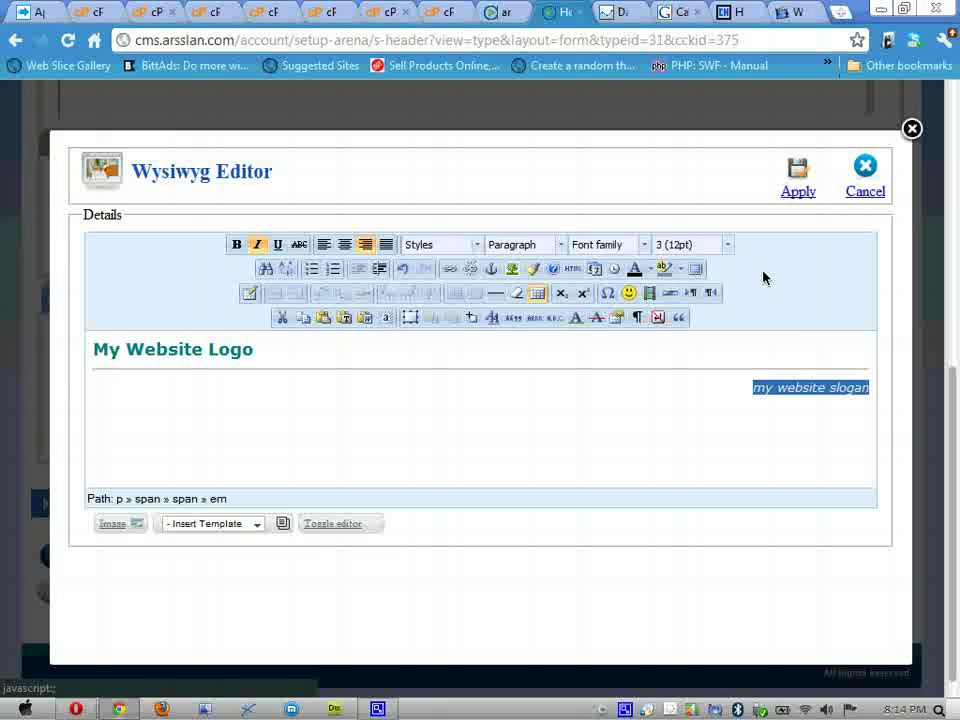
{"action": "left_click", "coordinate": [651, 269]}
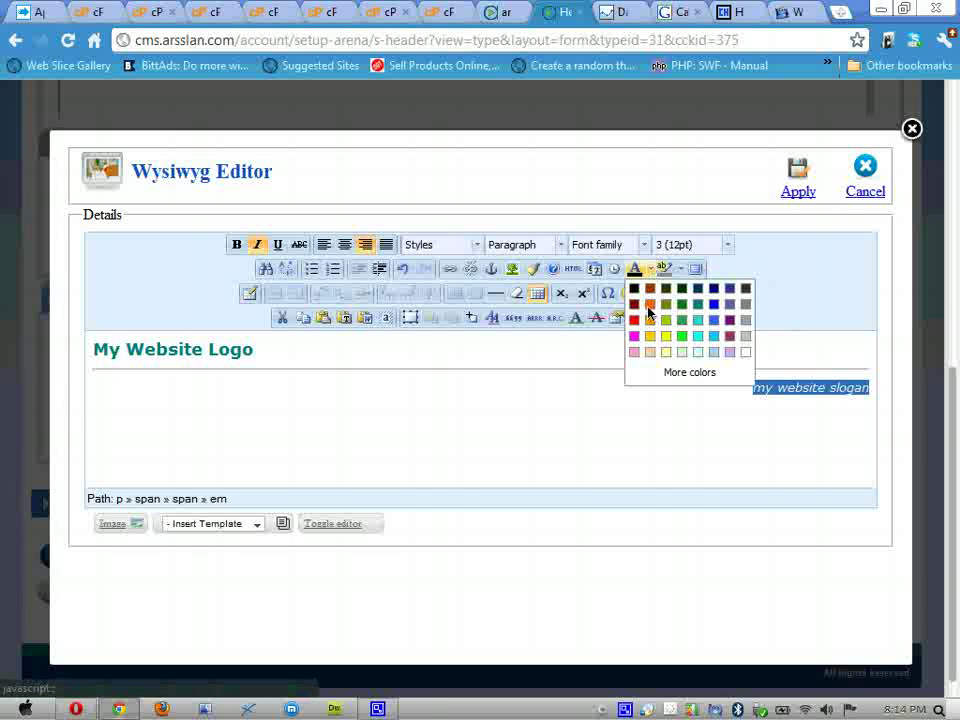
{"action": "left_click", "coordinate": [633, 306]}
{"action": "left_click", "coordinate": [866, 388]}
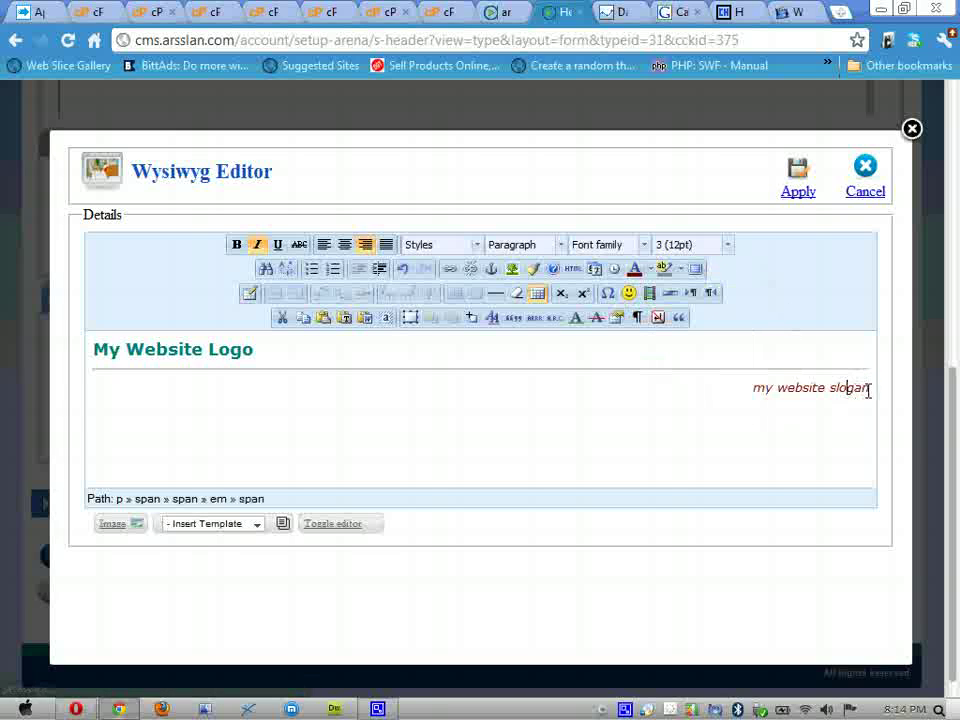
- Apply the editor changes, confirm leaving the page, and submit the myheader-1 header
{"action": "left_click", "coordinate": [799, 188]}
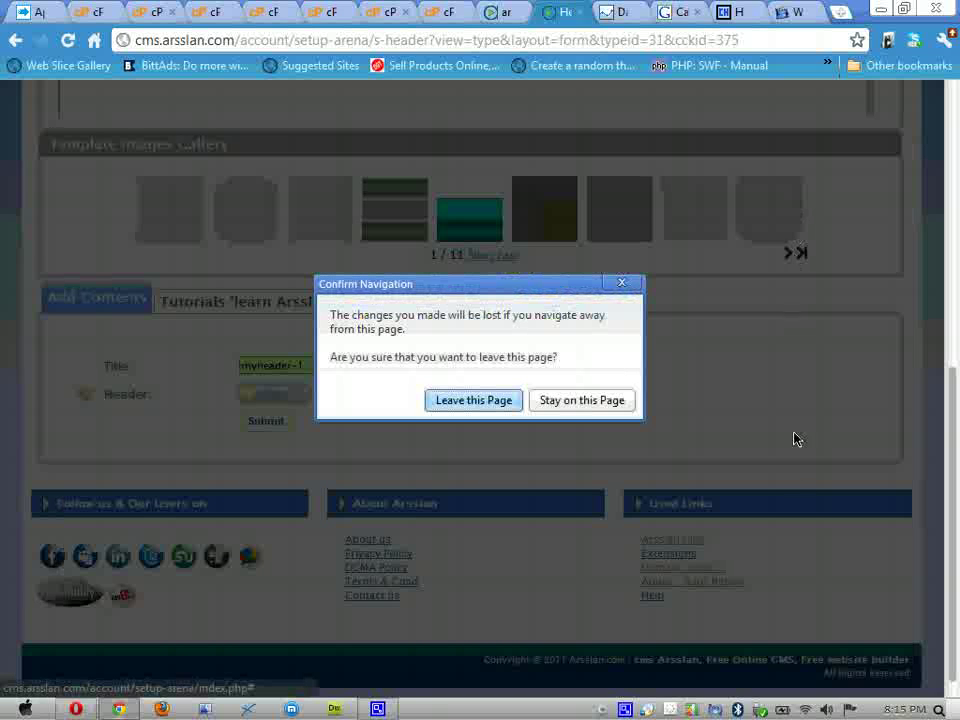
{"action": "left_click", "coordinate": [440, 404]}
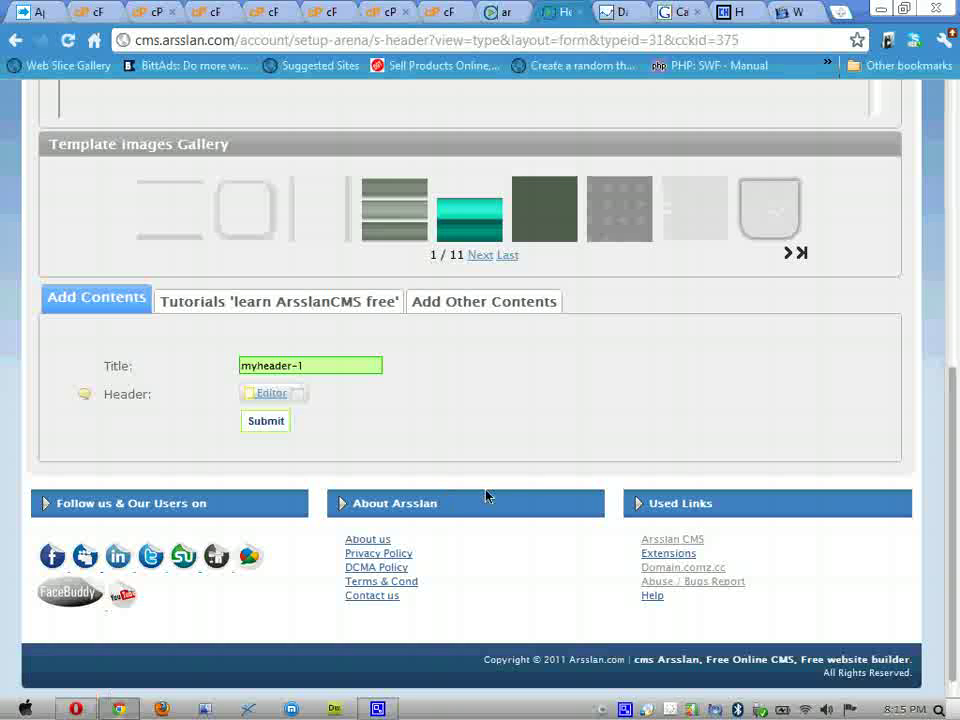
{"action": "left_click", "coordinate": [266, 421]}
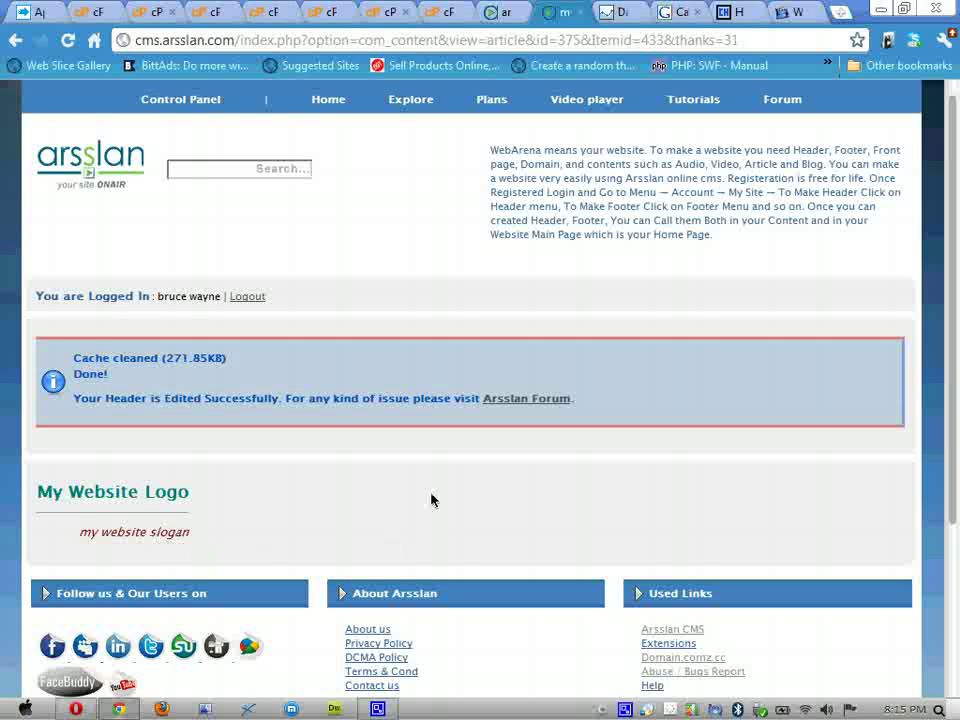
{"action": "mouse_move", "coordinate": [180, 99]}
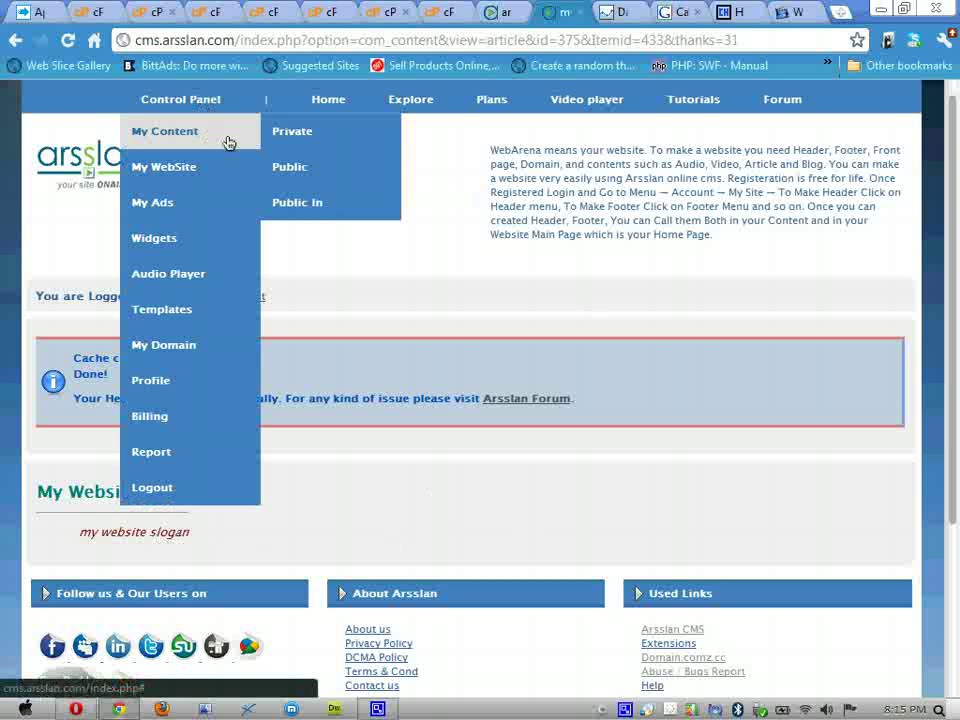
{"action": "mouse_move", "coordinate": [164, 167]}
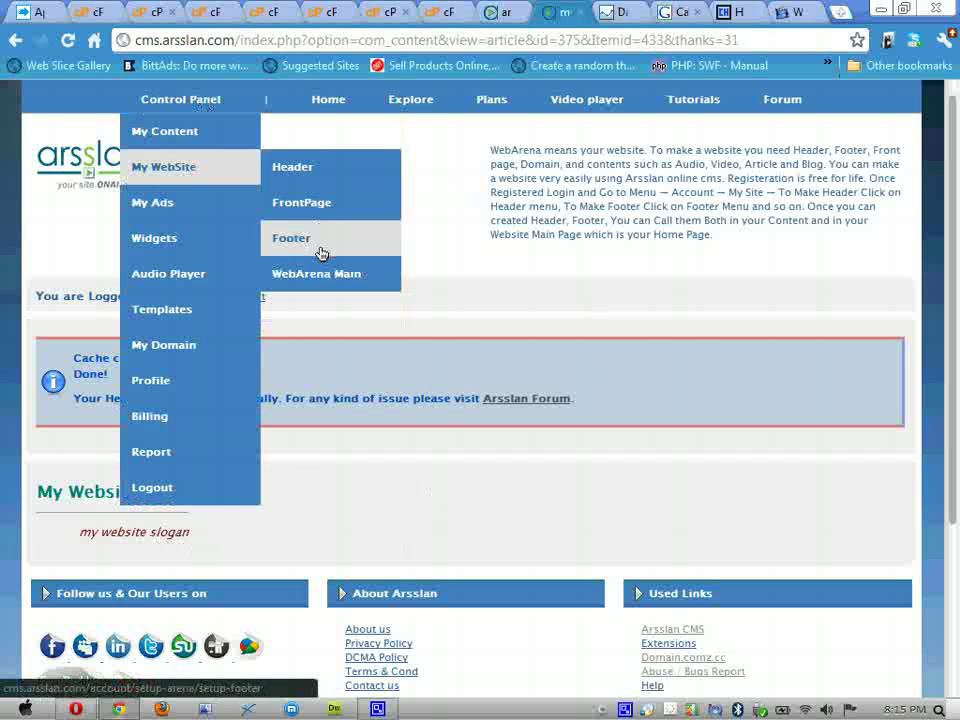
- Create a new footer entry 'Myfooter 1' from My WebSite > Footer and scroll to its editor
{"action": "left_click", "coordinate": [321, 253]}
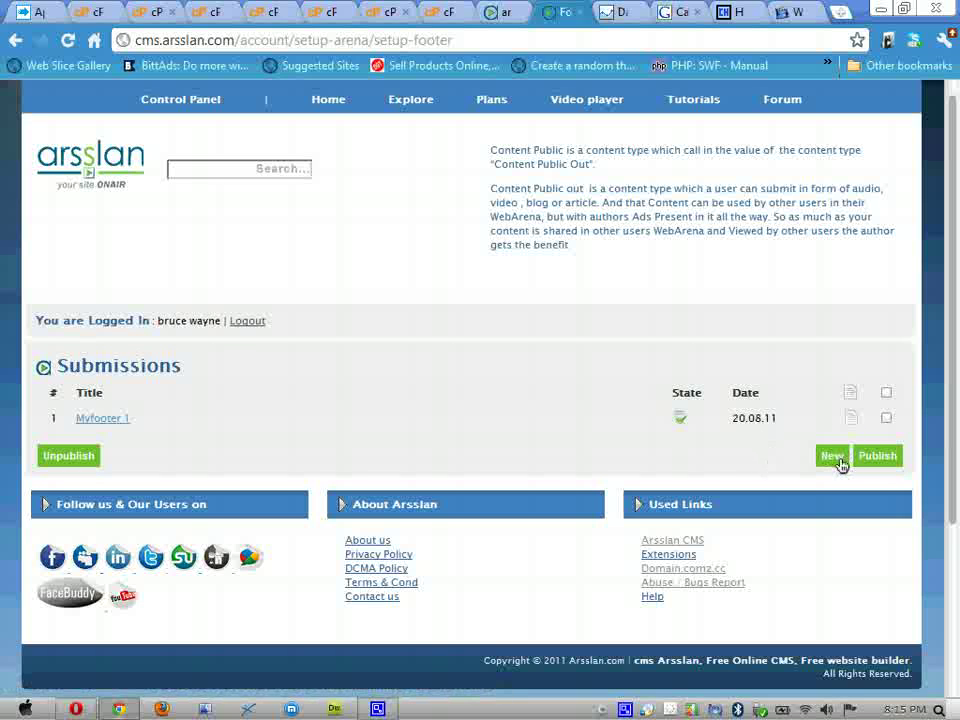
{"action": "left_click", "coordinate": [850, 420]}
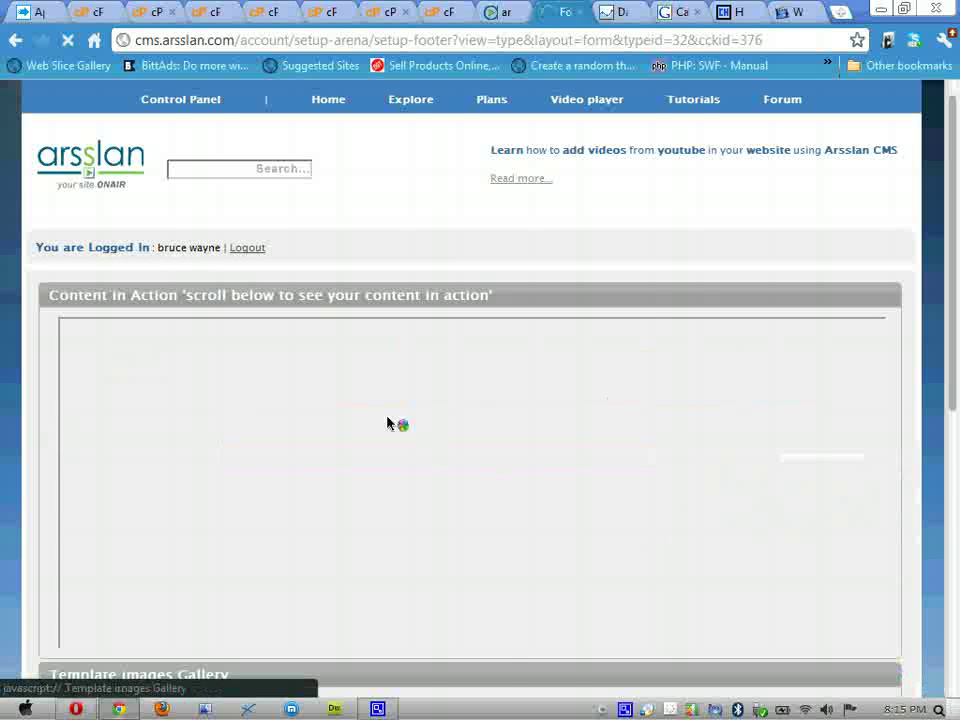
{"action": "scroll", "coordinate": [389, 424], "scroll_direction": "down", "scroll_amount": 2}
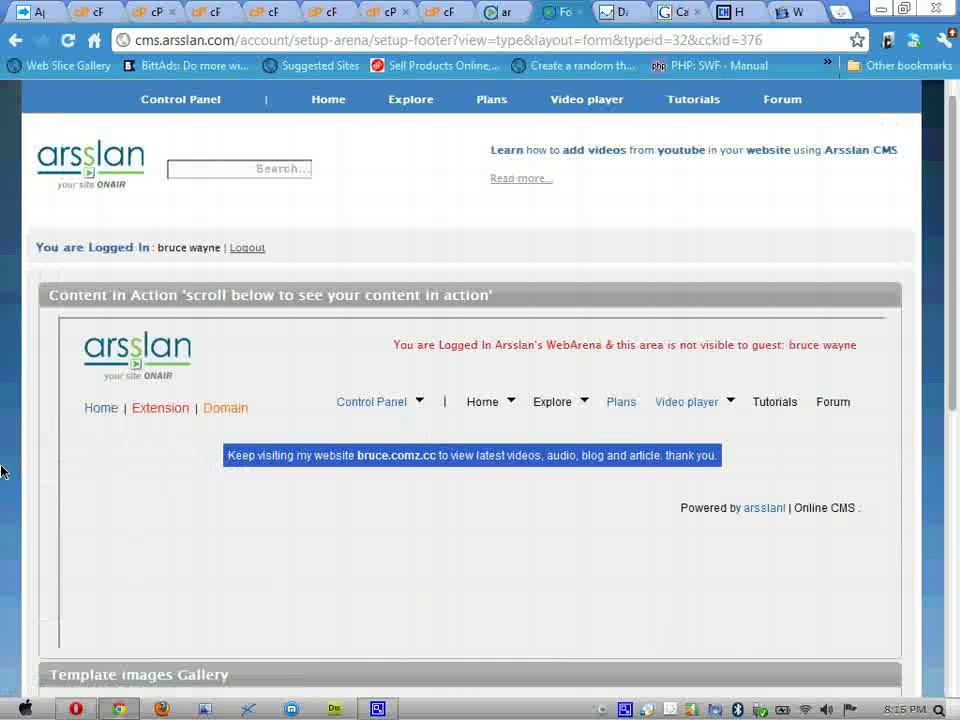
{"action": "scroll", "coordinate": [28, 446], "scroll_direction": "down", "scroll_amount": 4}
{"action": "scroll", "coordinate": [28, 446], "scroll_direction": "down", "scroll_amount": 2}
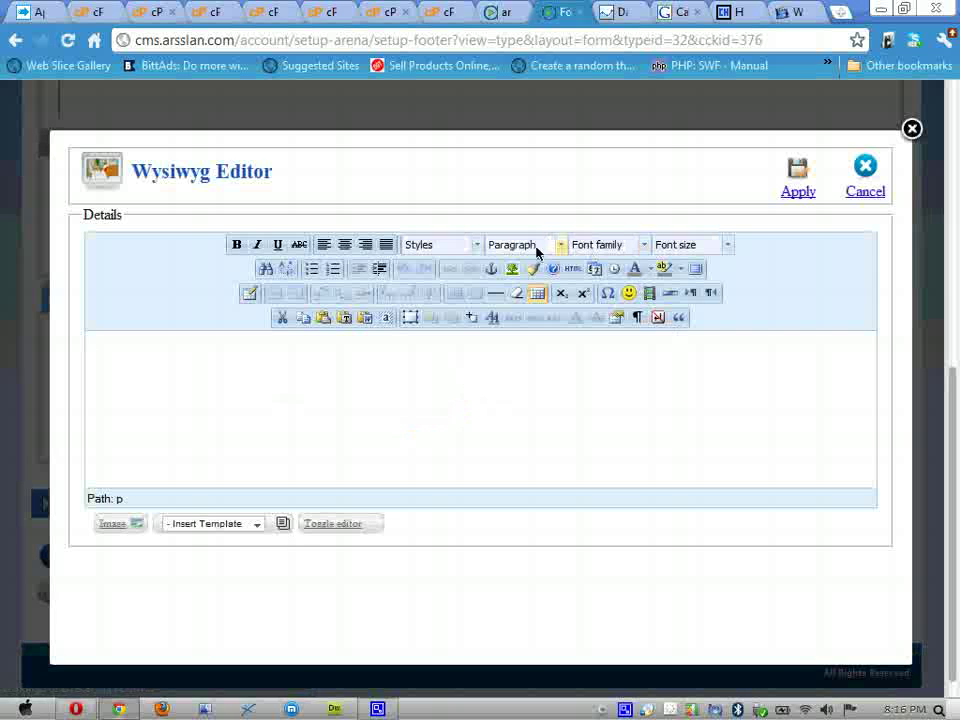
- Write the footer text 'My website footer - All rights reserved' with a capitalised 'My'
{"action": "left_click", "coordinate": [573, 268]}
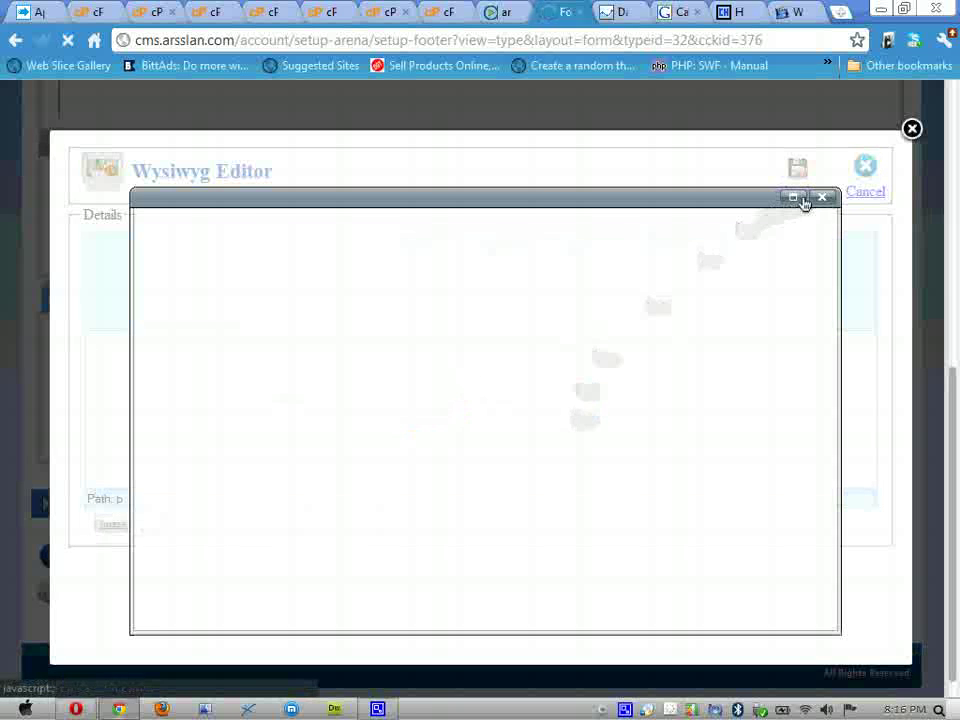
{"action": "left_click", "coordinate": [823, 198]}
{"action": "type", "text": "my website footer - All"}
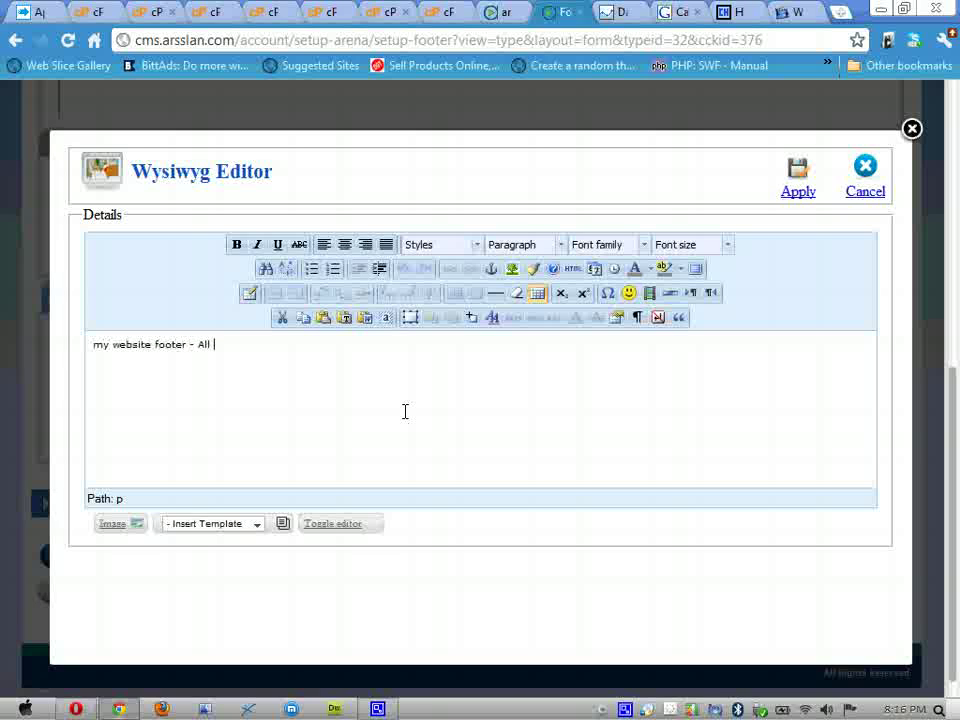
{"action": "type", "text": "rights reserved"}
{"action": "key", "text": "ctrl+shift+Right"}
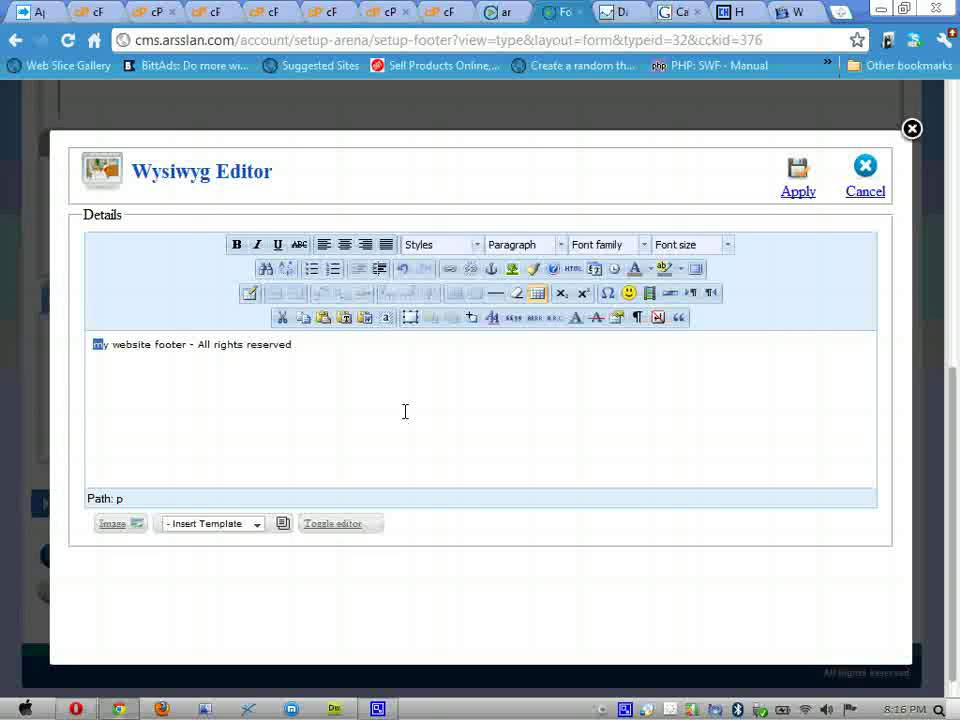
{"action": "type", "text": "My"}
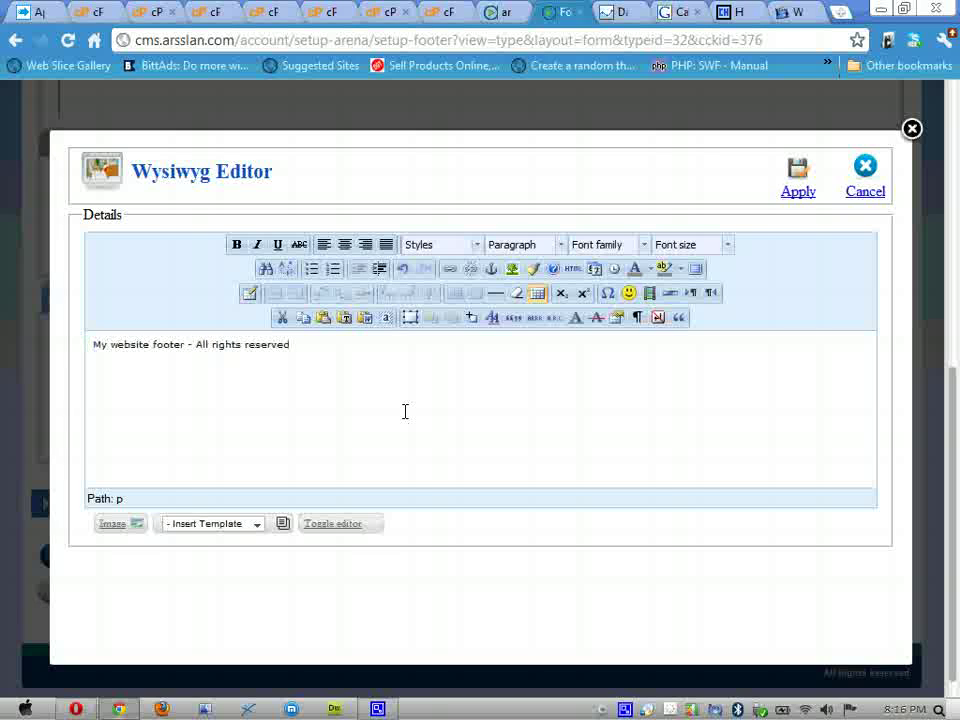
- Centre the footer line and open the Edit CSS Style settings for it
{"action": "left_click", "coordinate": [345, 244]}
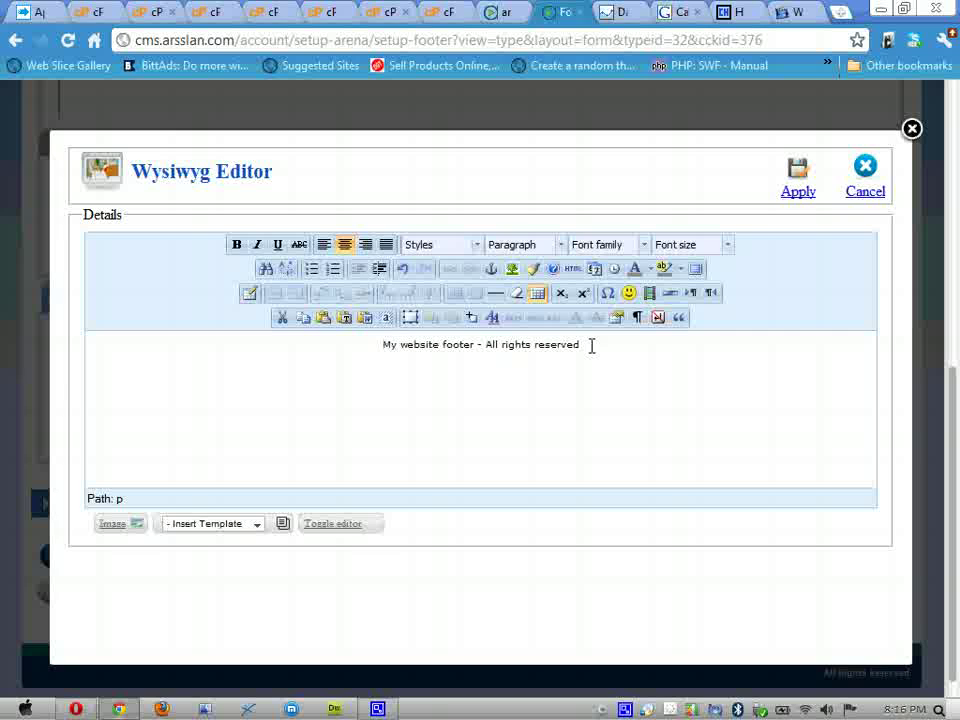
{"action": "left_click_drag", "start_coordinate": [581, 347], "coordinate": [358, 347]}
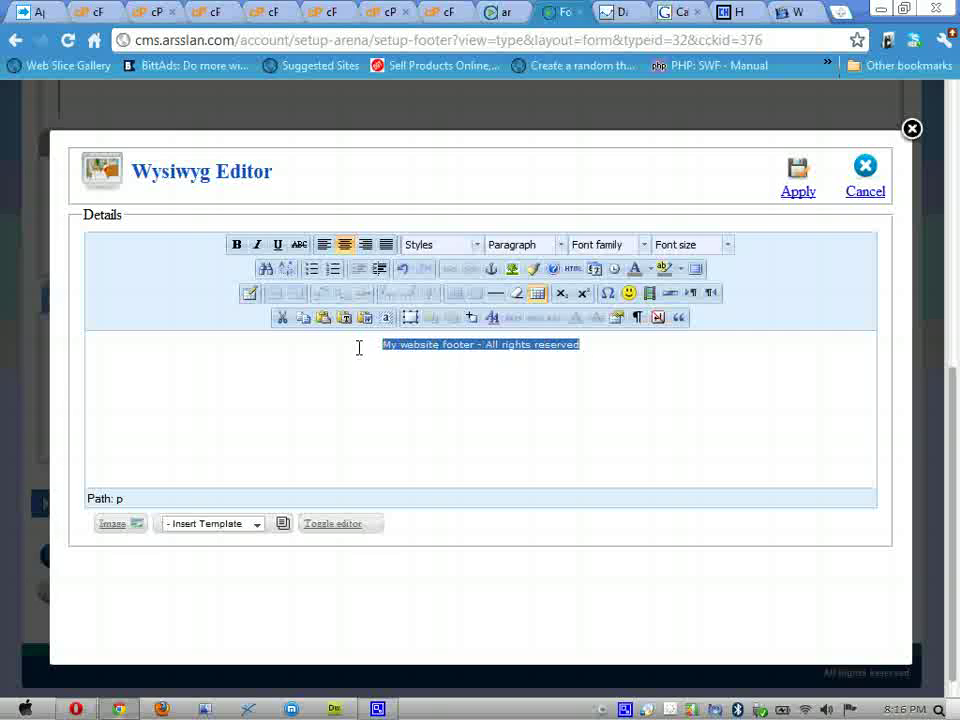
{"action": "left_click", "coordinate": [606, 345]}
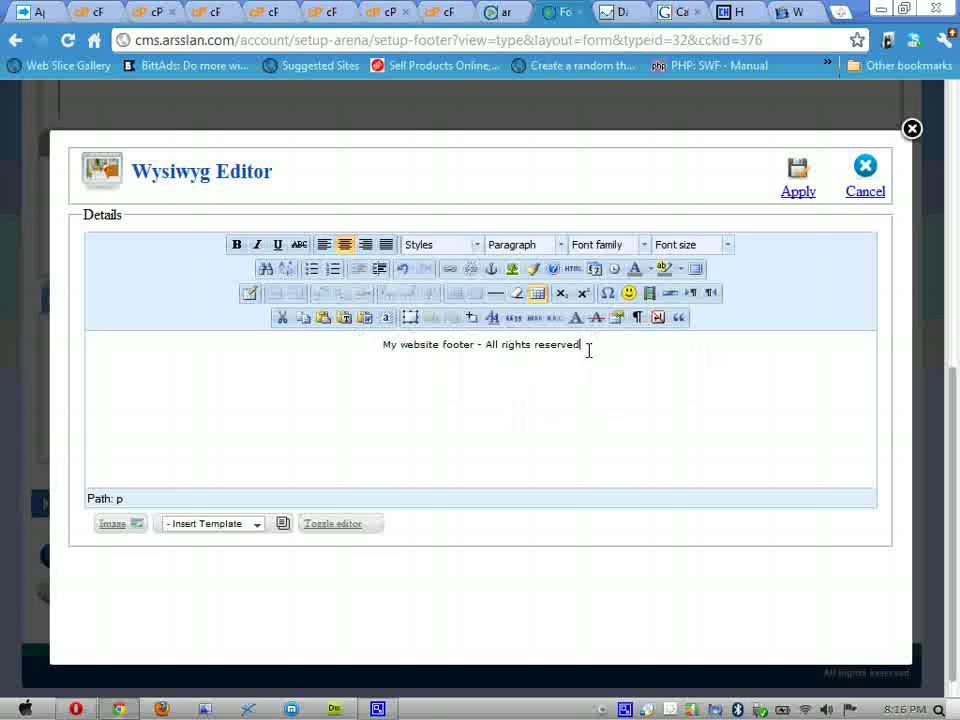
{"action": "left_click_drag", "start_coordinate": [589, 348], "coordinate": [371, 355]}
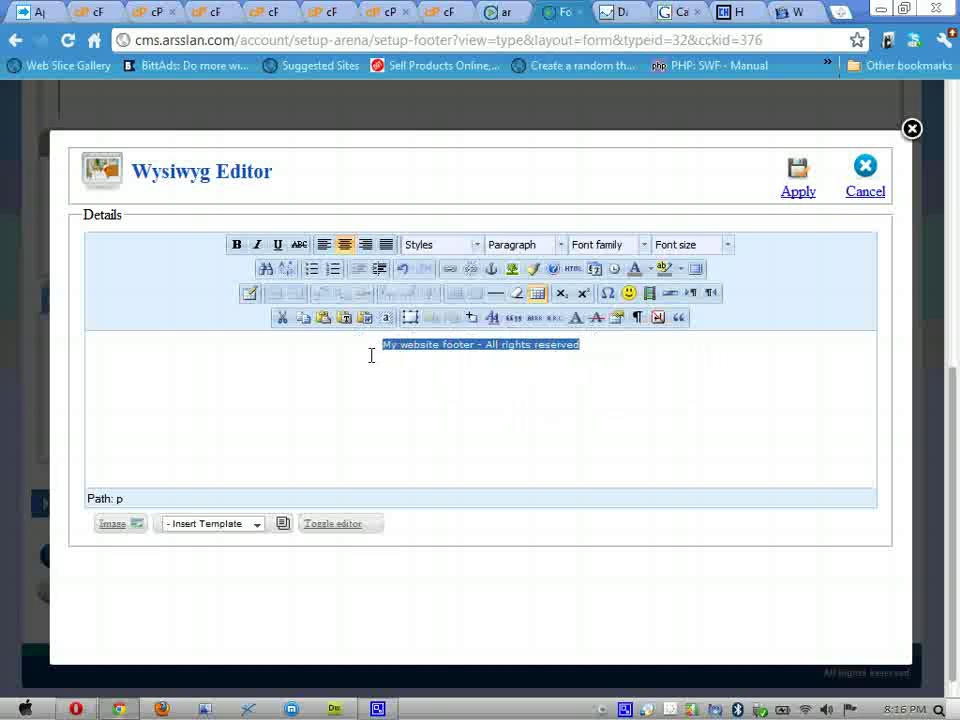
{"action": "left_click", "coordinate": [491, 317]}
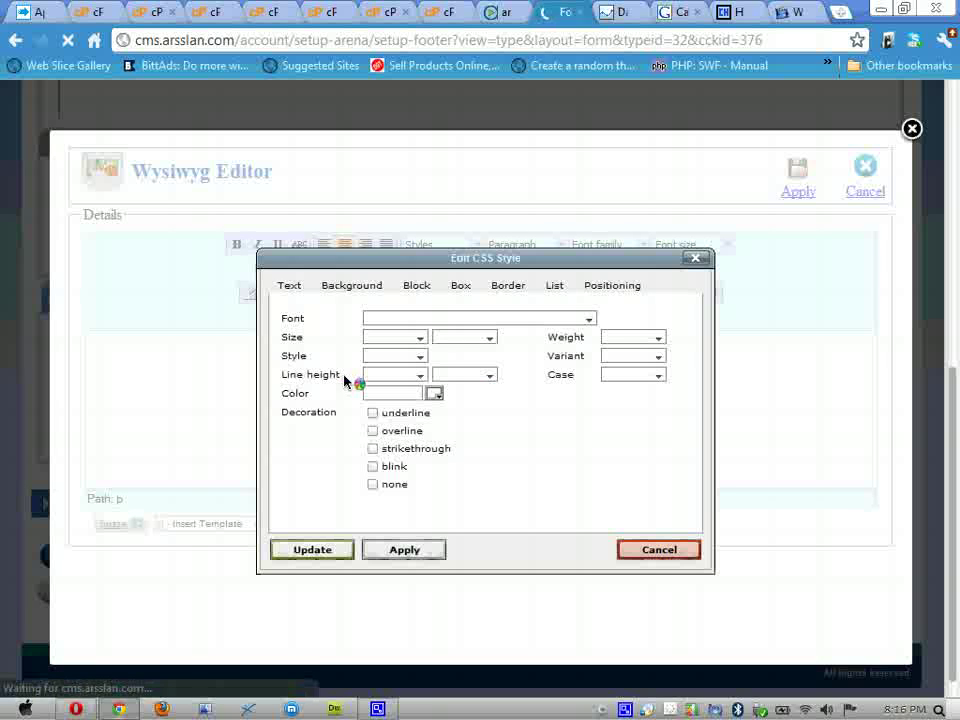
- Set the footer font to Arial at size 14 with normal style and line height
{"action": "left_click", "coordinate": [430, 318]}
{"action": "left_click", "coordinate": [428, 343]}
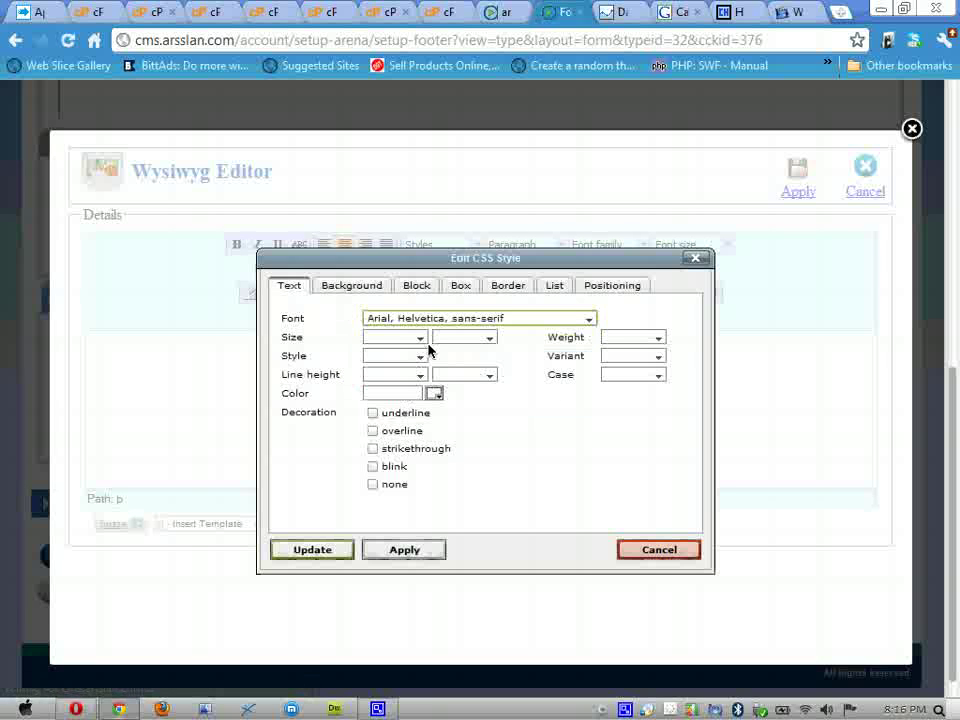
{"action": "left_click", "coordinate": [398, 338]}
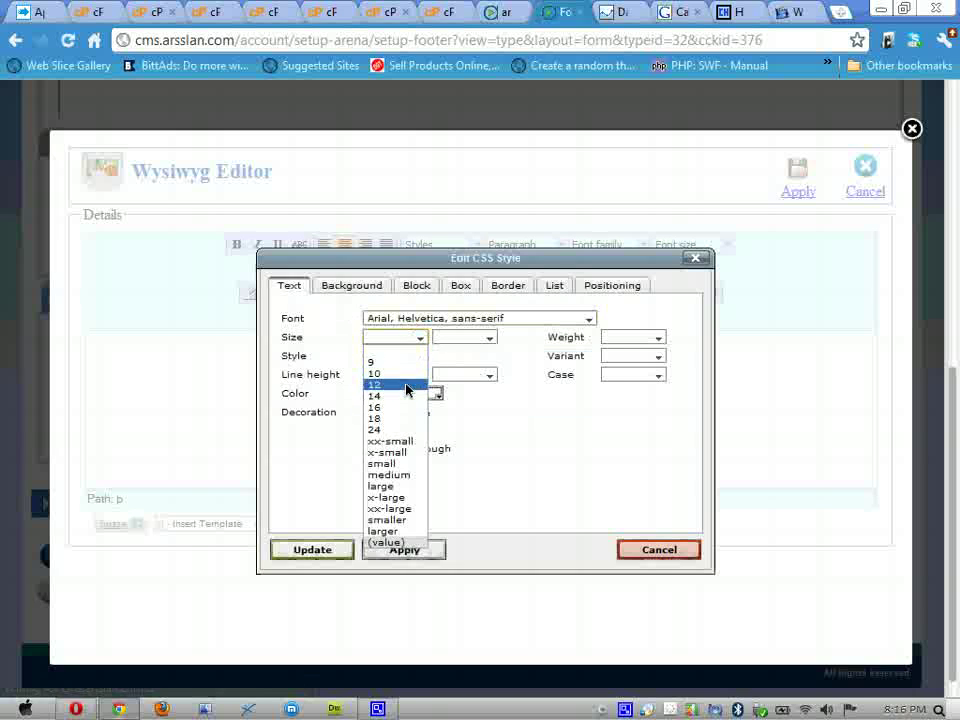
{"action": "left_click", "coordinate": [407, 397]}
{"action": "left_click", "coordinate": [420, 357]}
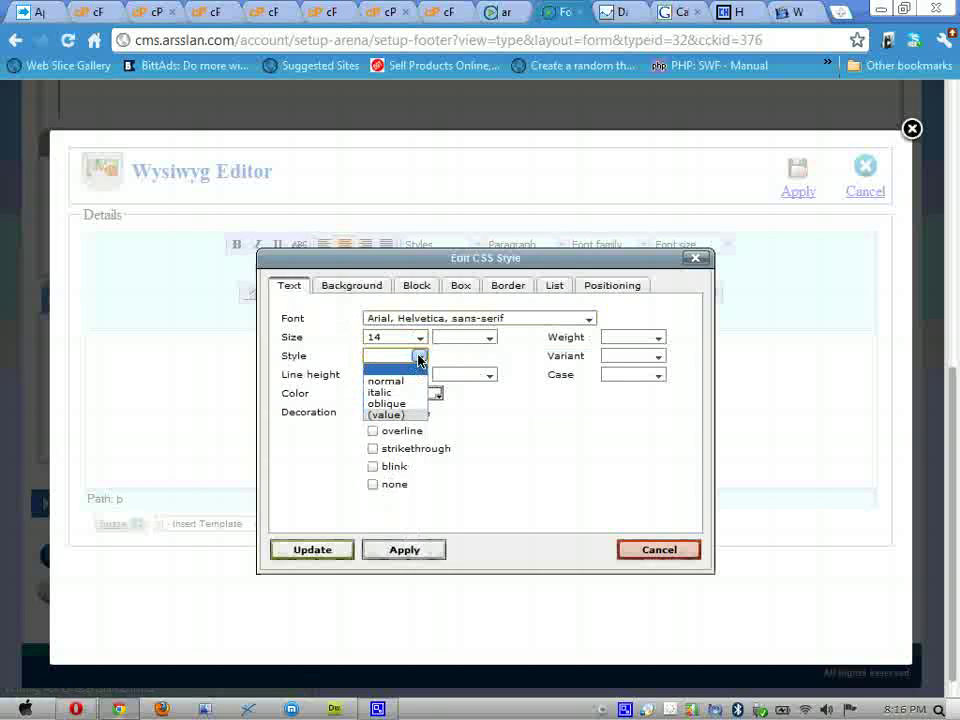
{"action": "left_click", "coordinate": [417, 381]}
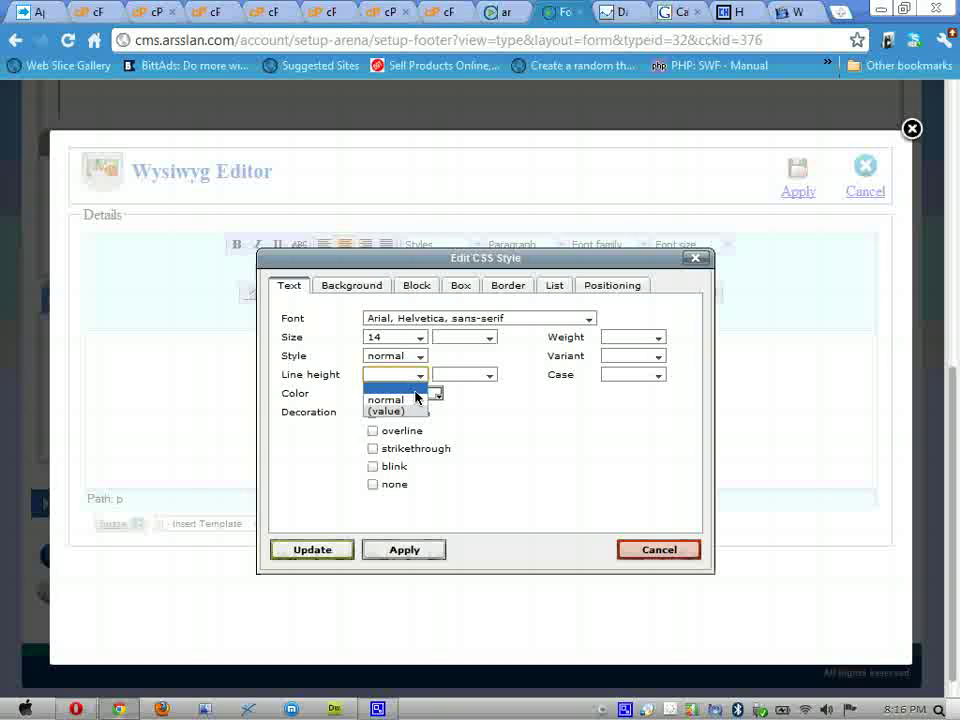
{"action": "left_click", "coordinate": [416, 401]}
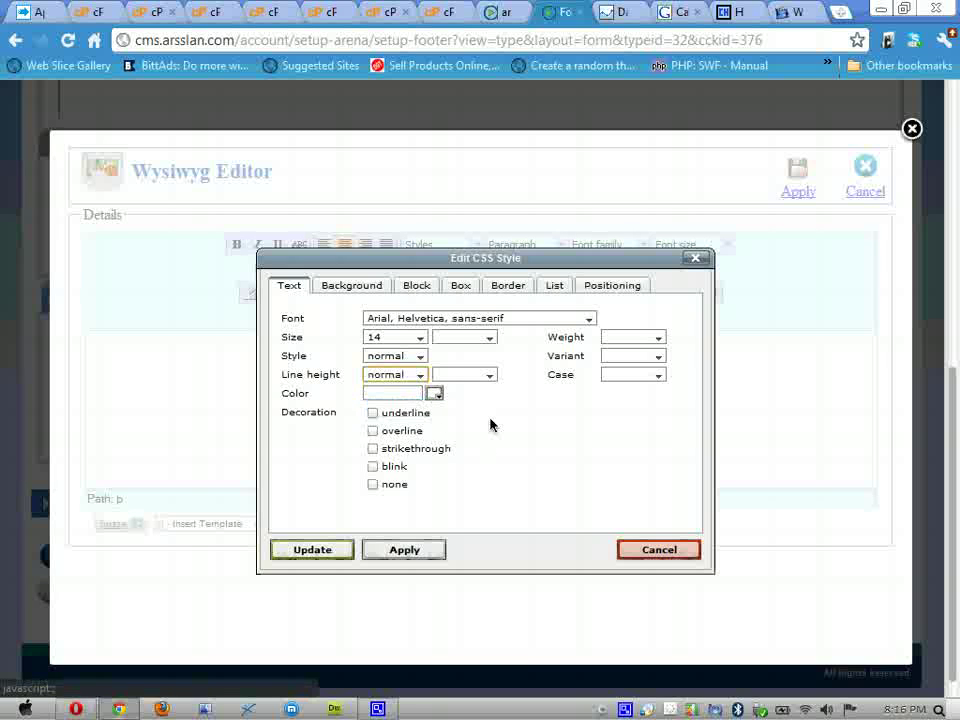
- Make the footer text white (#fff), bold, normal variant and capitalized
{"action": "left_click", "coordinate": [434, 397]}
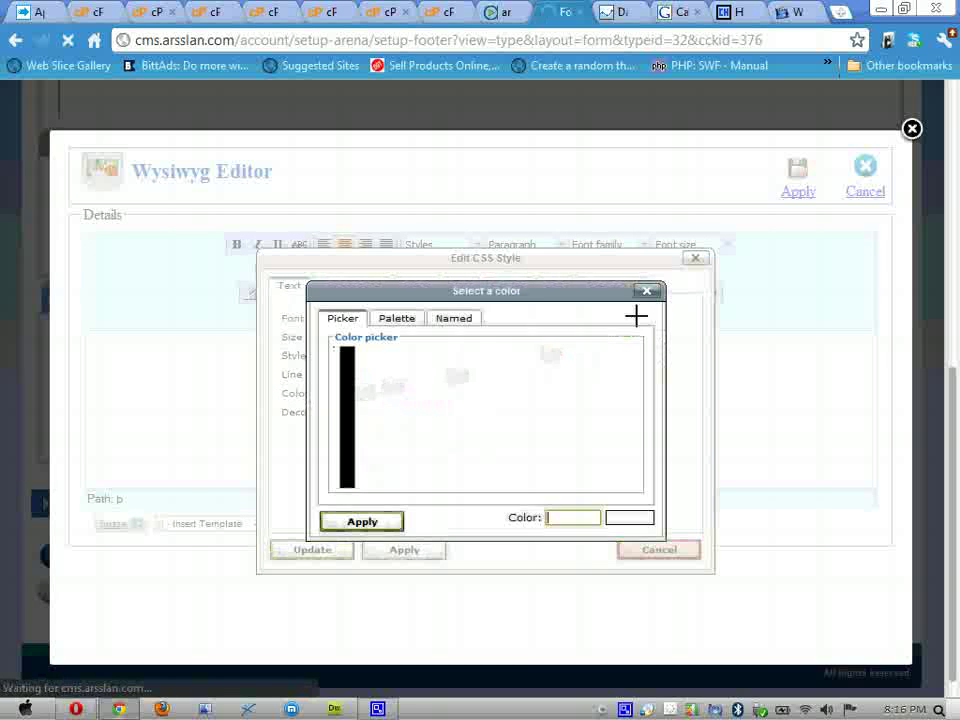
{"action": "left_click", "coordinate": [646, 294]}
{"action": "left_click", "coordinate": [394, 393]}
{"action": "type", "text": "#"}
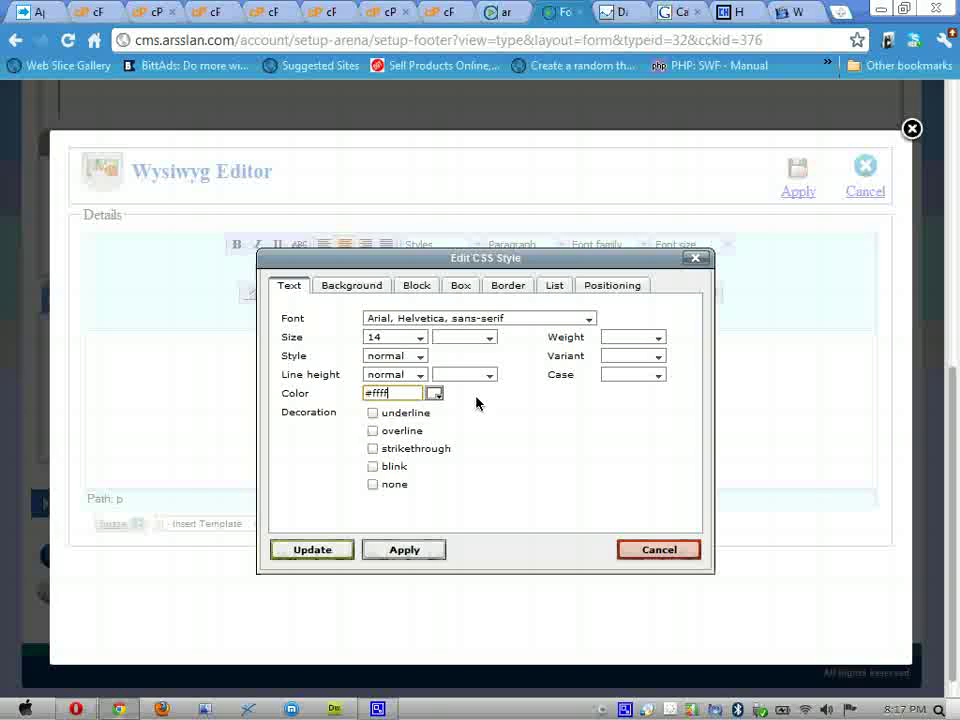
{"action": "type", "text": "ffff"}
{"action": "left_click", "coordinate": [657, 337]}
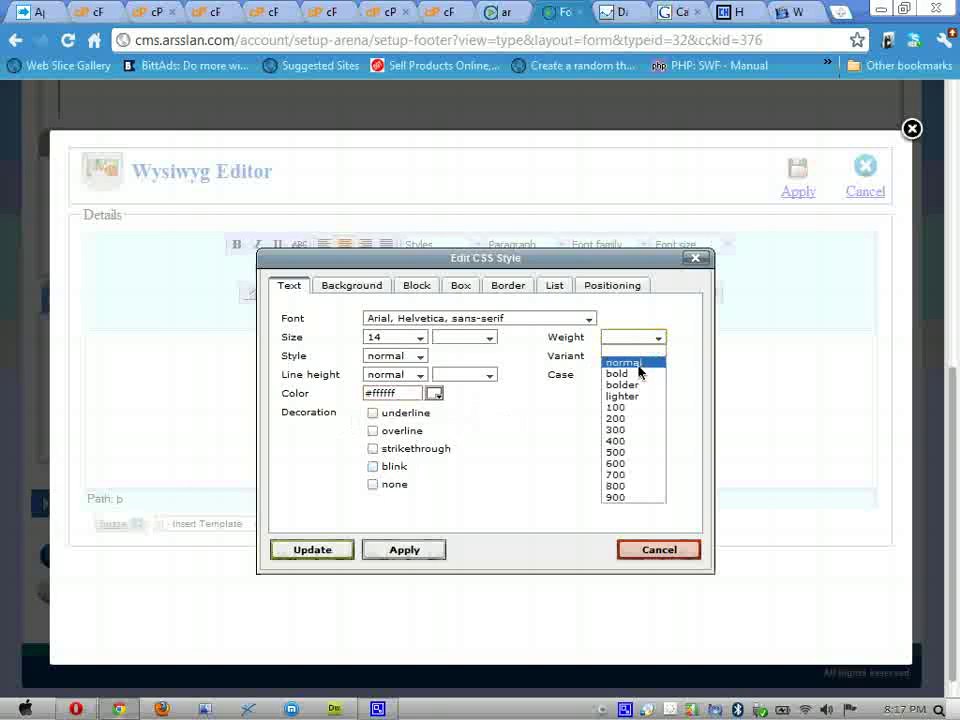
{"action": "left_click", "coordinate": [638, 374]}
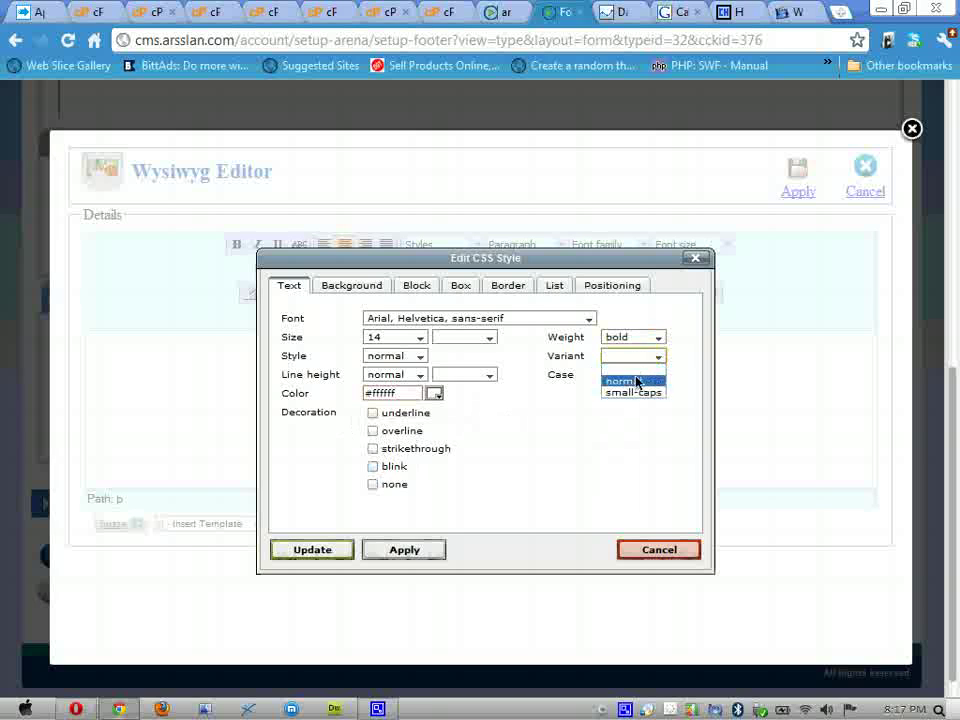
{"action": "left_click", "coordinate": [636, 379]}
{"action": "left_click", "coordinate": [643, 397]}
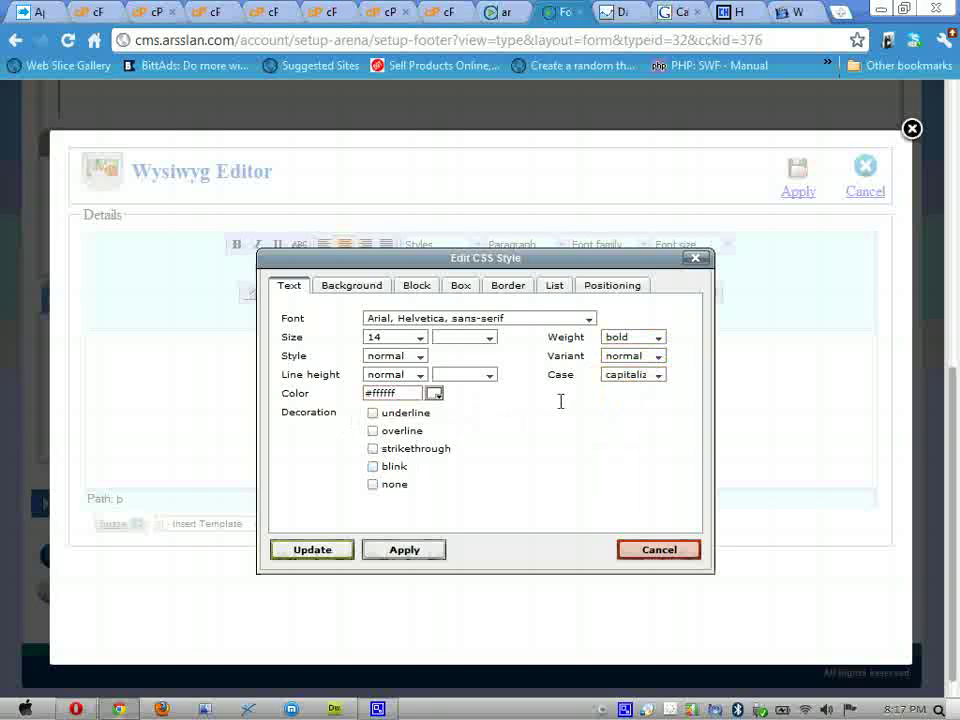
{"action": "left_click", "coordinate": [345, 290]}
- Apply background colour #2a38d4 and keep the Block text alignment set to center
{"action": "left_click", "coordinate": [454, 318]}
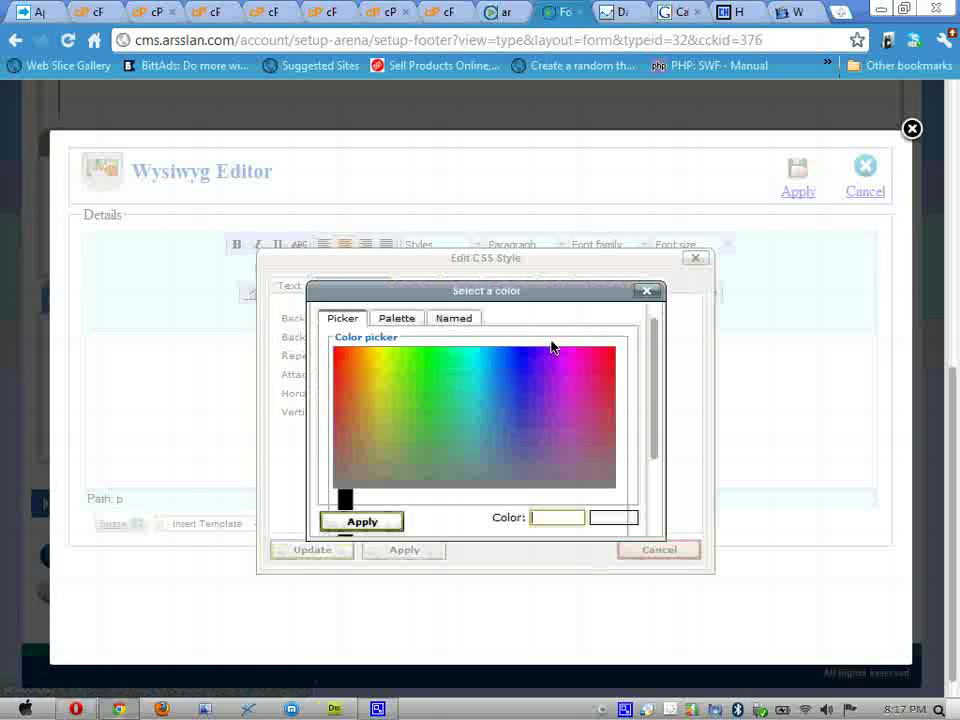
{"action": "left_click", "coordinate": [518, 401]}
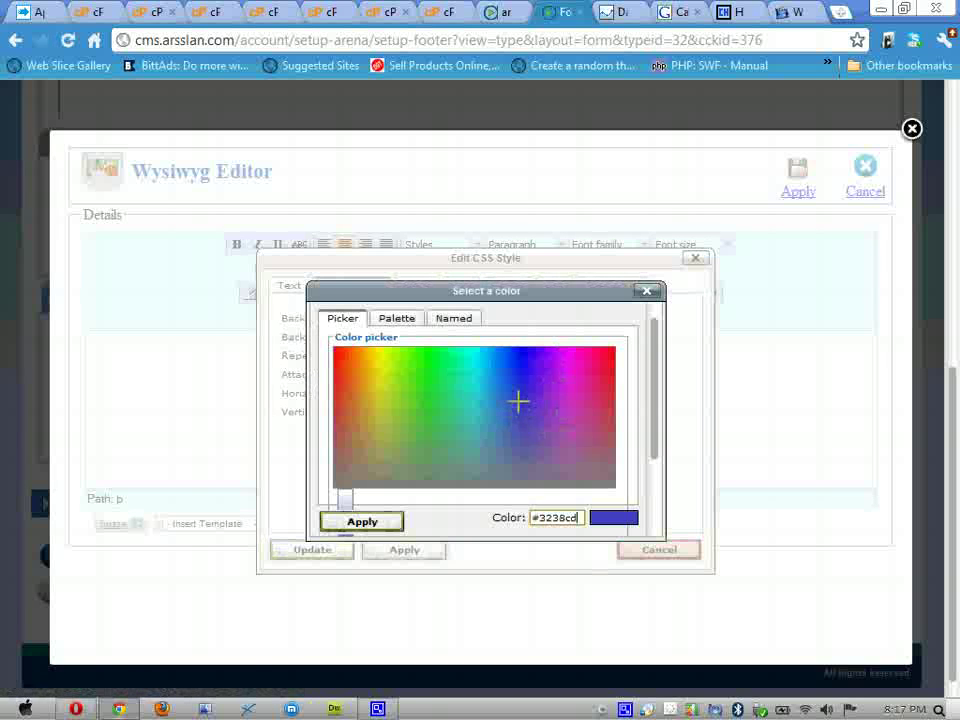
{"action": "left_click", "coordinate": [514, 393]}
{"action": "left_click", "coordinate": [391, 526]}
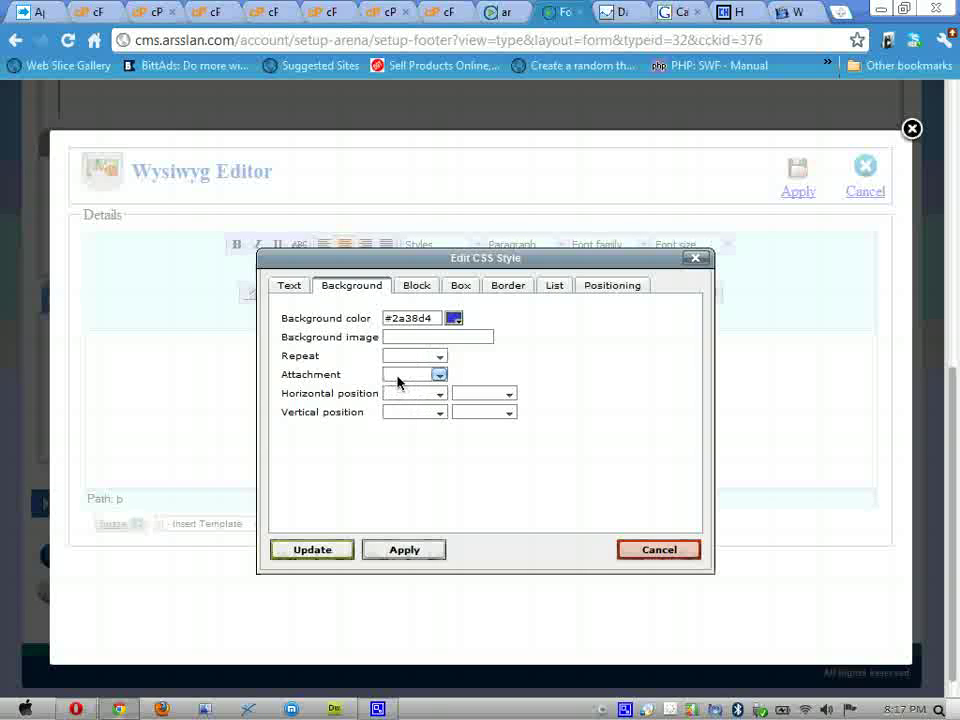
{"action": "left_click", "coordinate": [417, 286]}
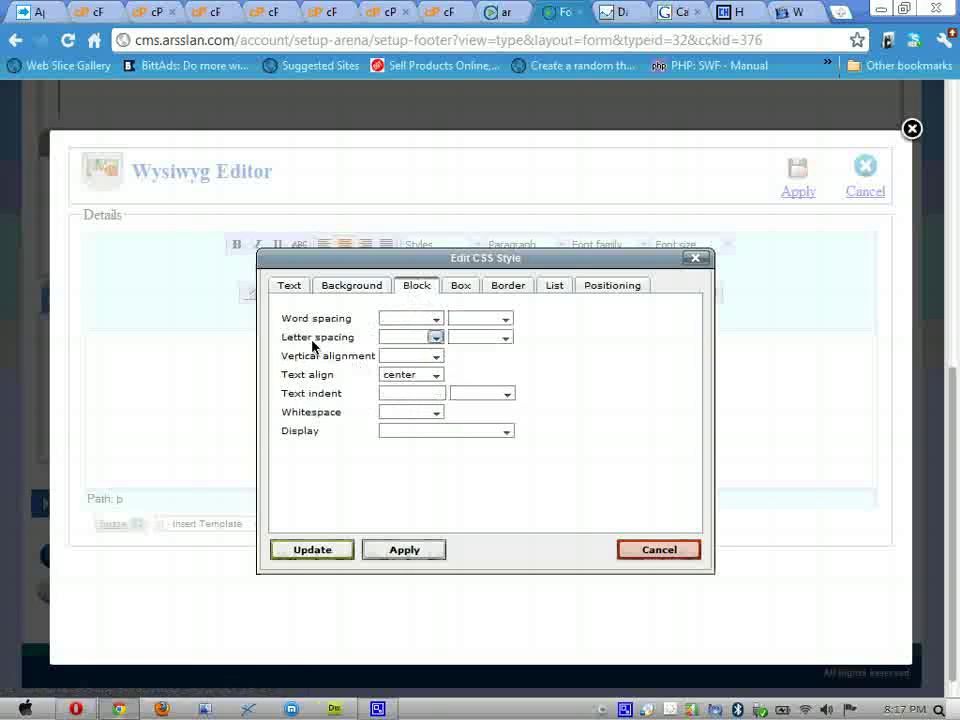
{"action": "left_click", "coordinate": [425, 378]}
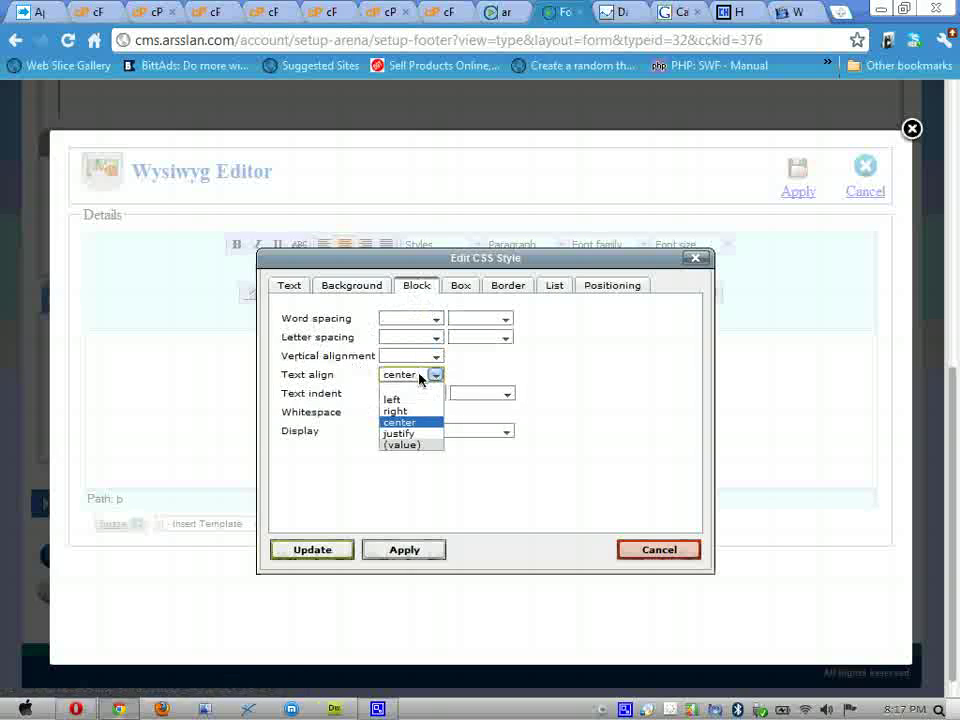
{"action": "left_click", "coordinate": [418, 422]}
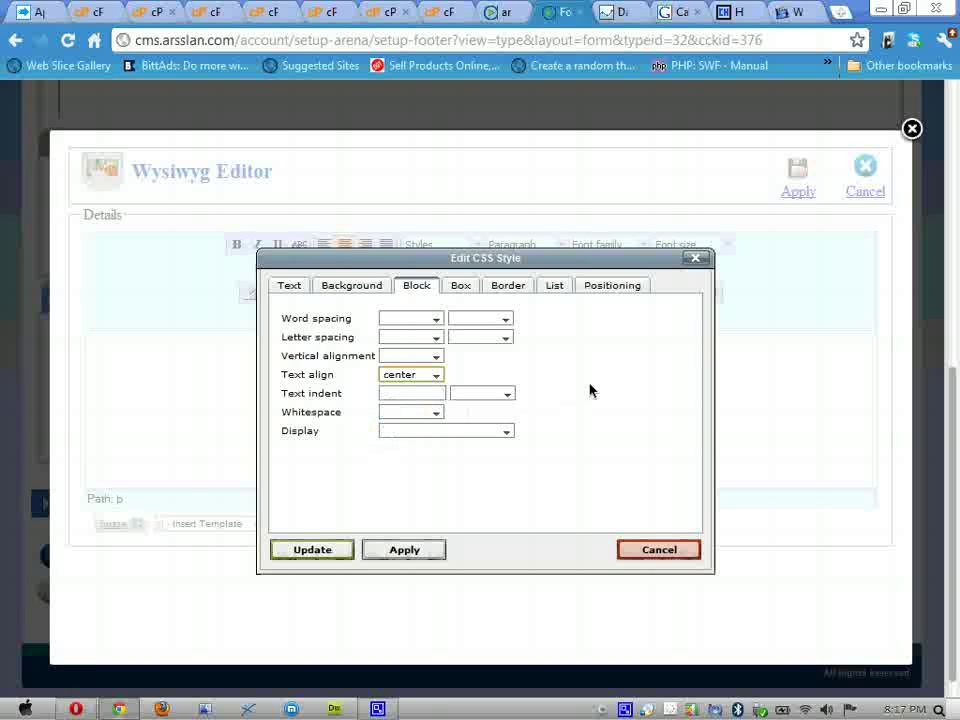
- Give the footer style 5 px top padding, 100% width and 100% height, leaving float unset, and apply it
{"action": "left_click", "coordinate": [465, 289]}
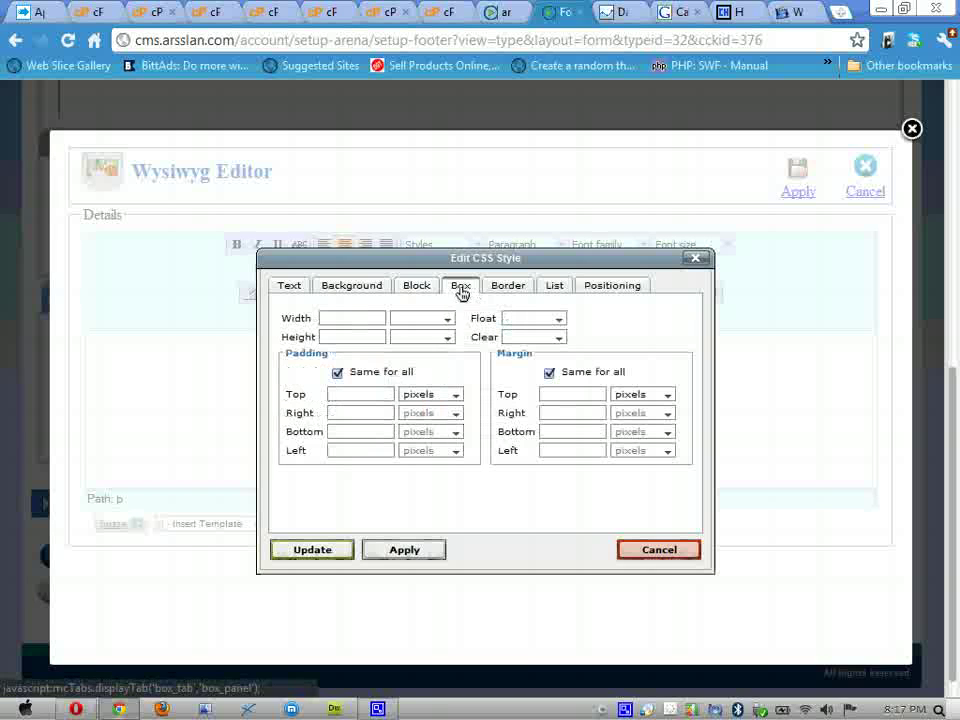
{"action": "left_click", "coordinate": [361, 394]}
{"action": "type", "text": "5"}
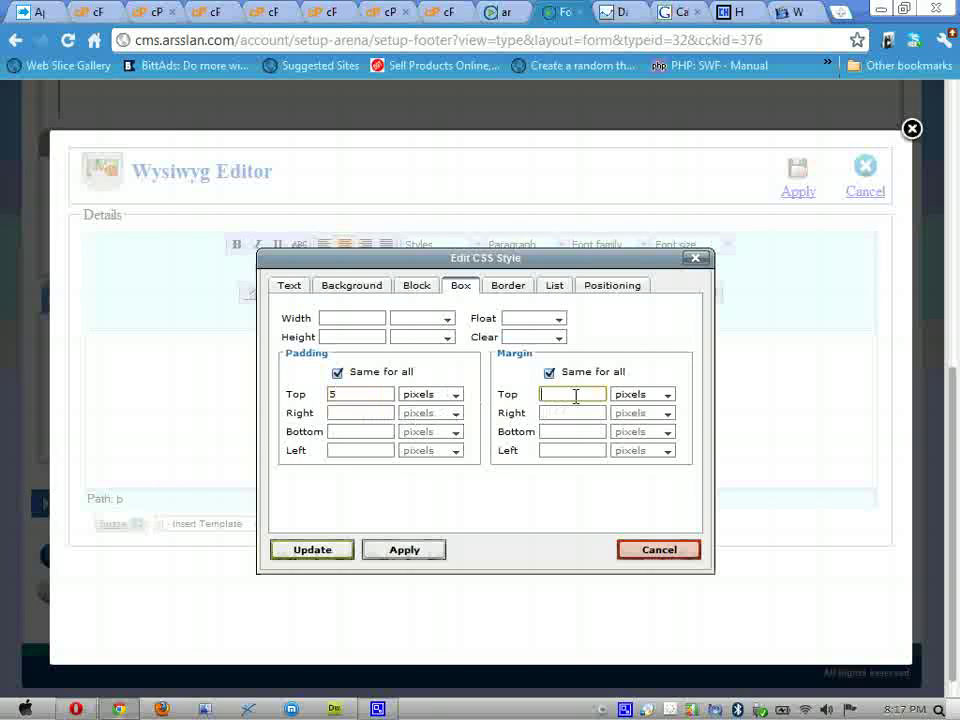
{"action": "left_click", "coordinate": [354, 319]}
{"action": "type", "text": "100"}
{"action": "left_click", "coordinate": [420, 320]}
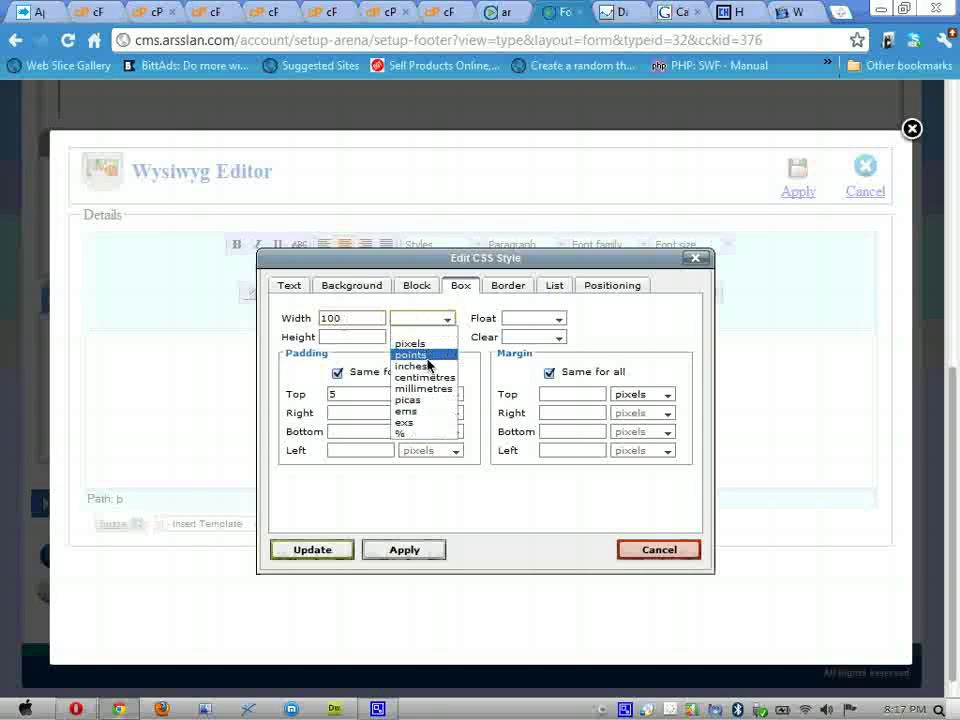
{"action": "left_click", "coordinate": [418, 434]}
{"action": "left_click", "coordinate": [366, 336]}
{"action": "type", "text": "100"}
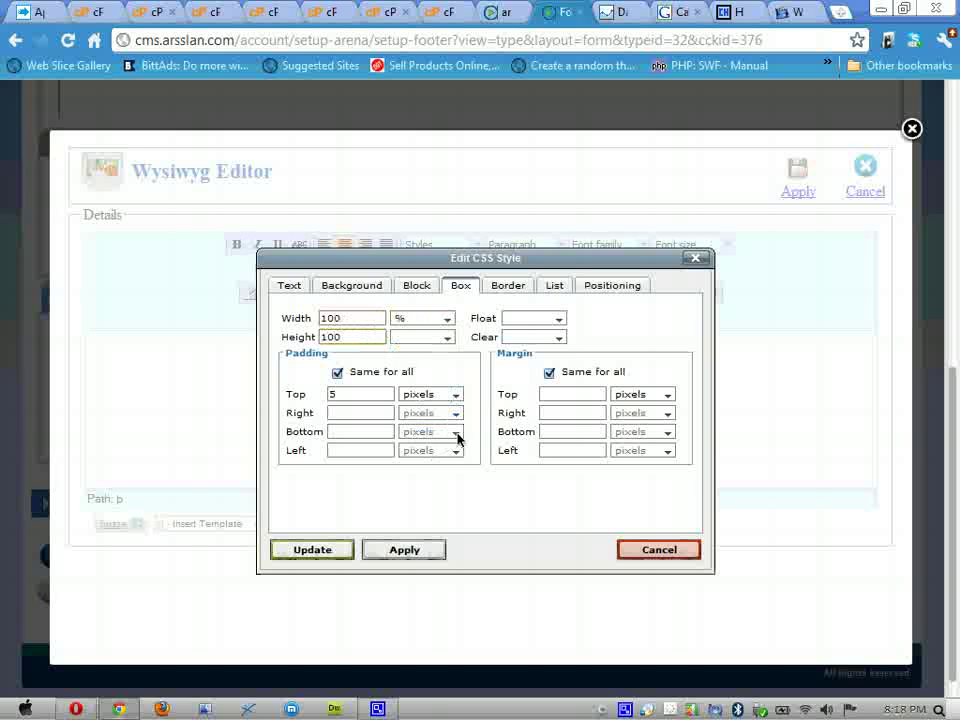
{"action": "left_click", "coordinate": [424, 339]}
{"action": "left_click", "coordinate": [412, 452]}
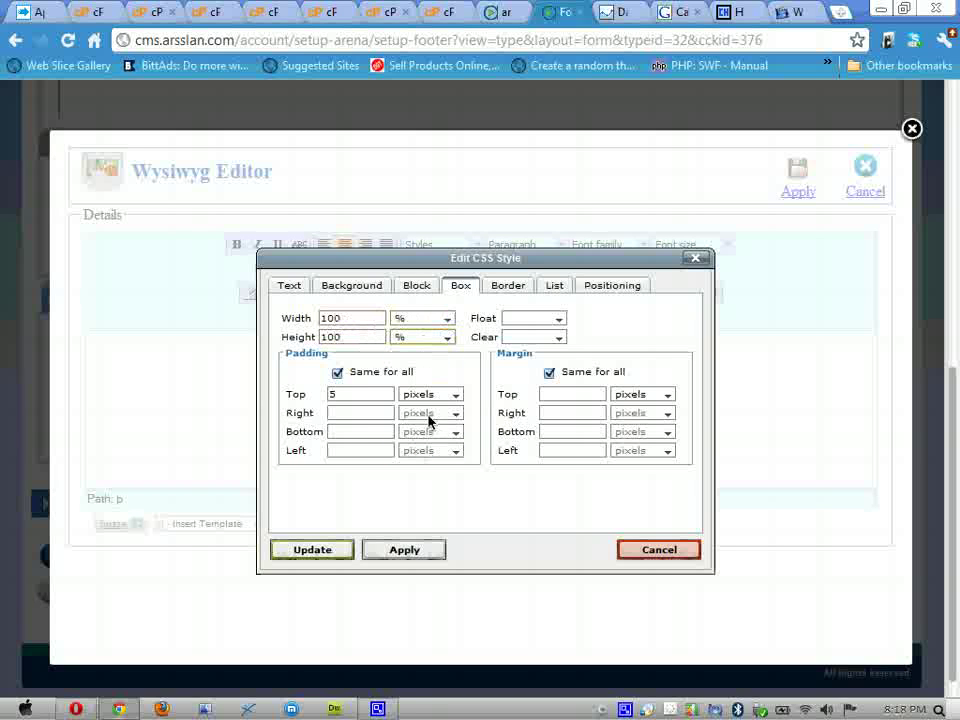
{"action": "left_click", "coordinate": [558, 338]}
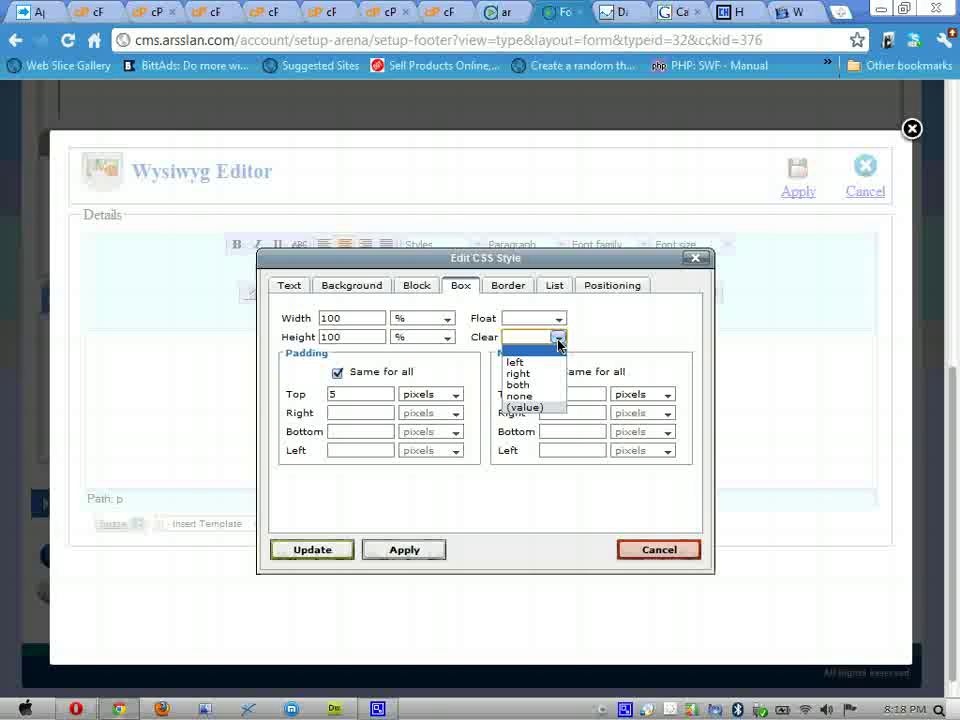
{"action": "left_click", "coordinate": [558, 318]}
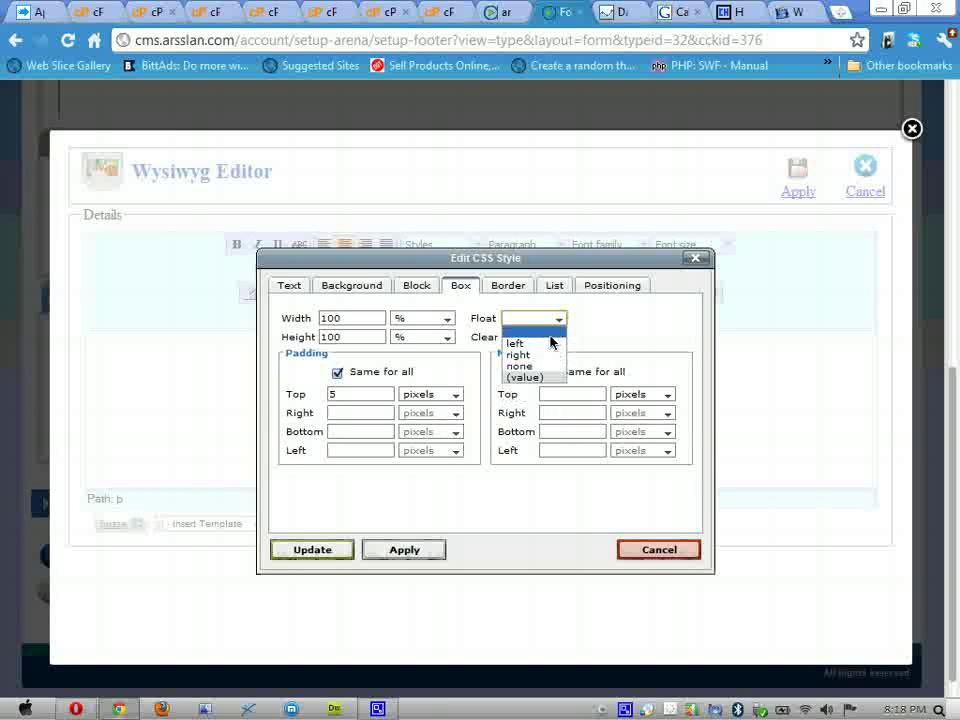
{"action": "left_click", "coordinate": [596, 330]}
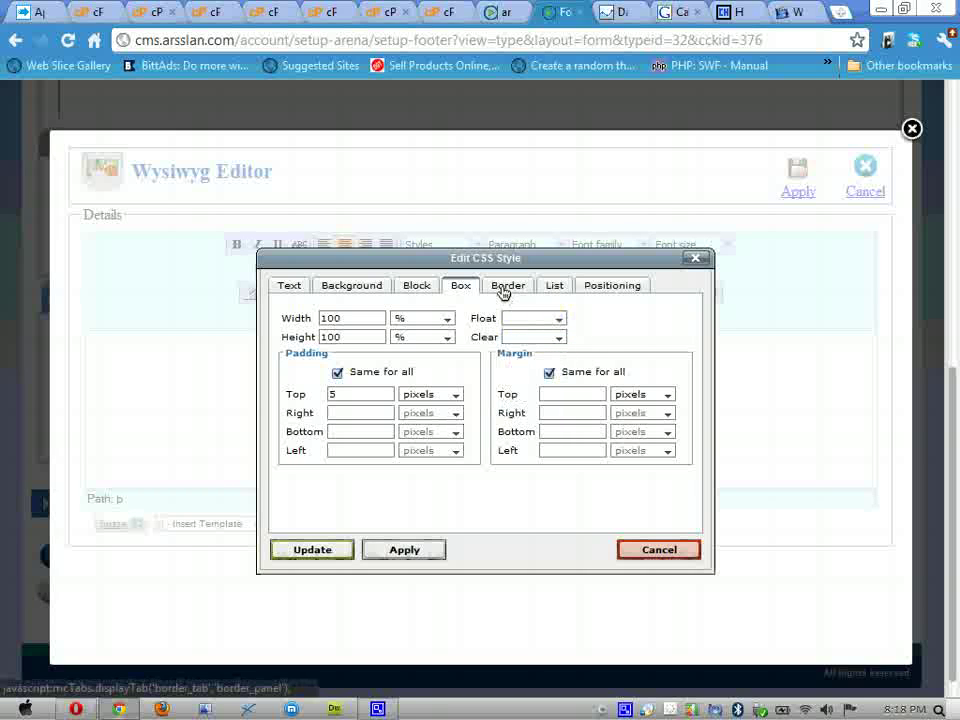
{"action": "left_click", "coordinate": [311, 550]}
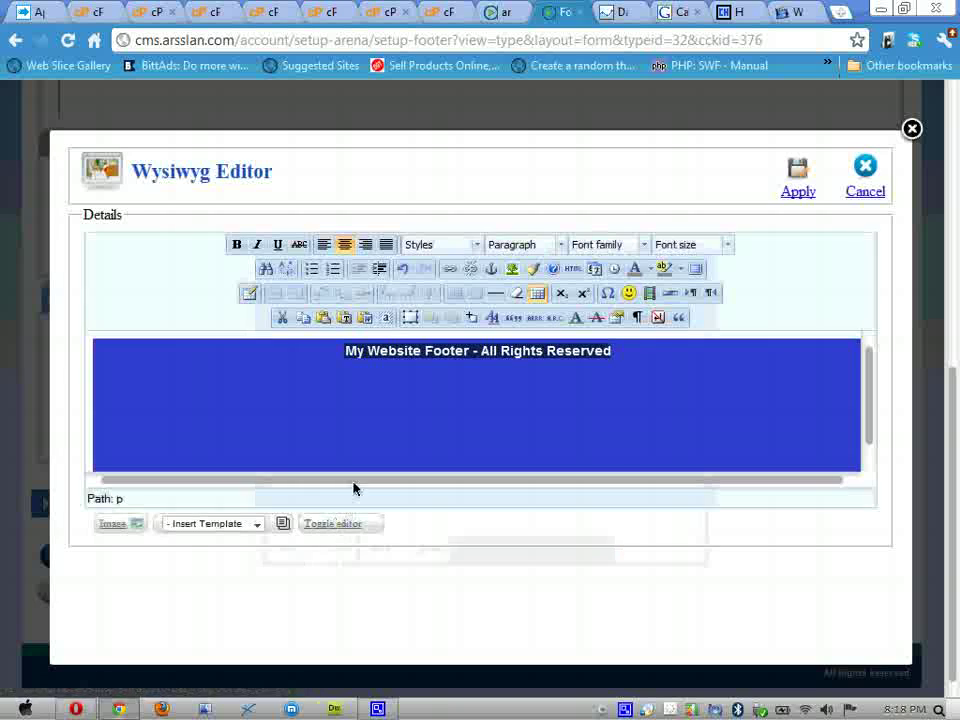
- Deselect the footer text and scroll to check the blue footer box
{"action": "left_click", "coordinate": [637, 346]}
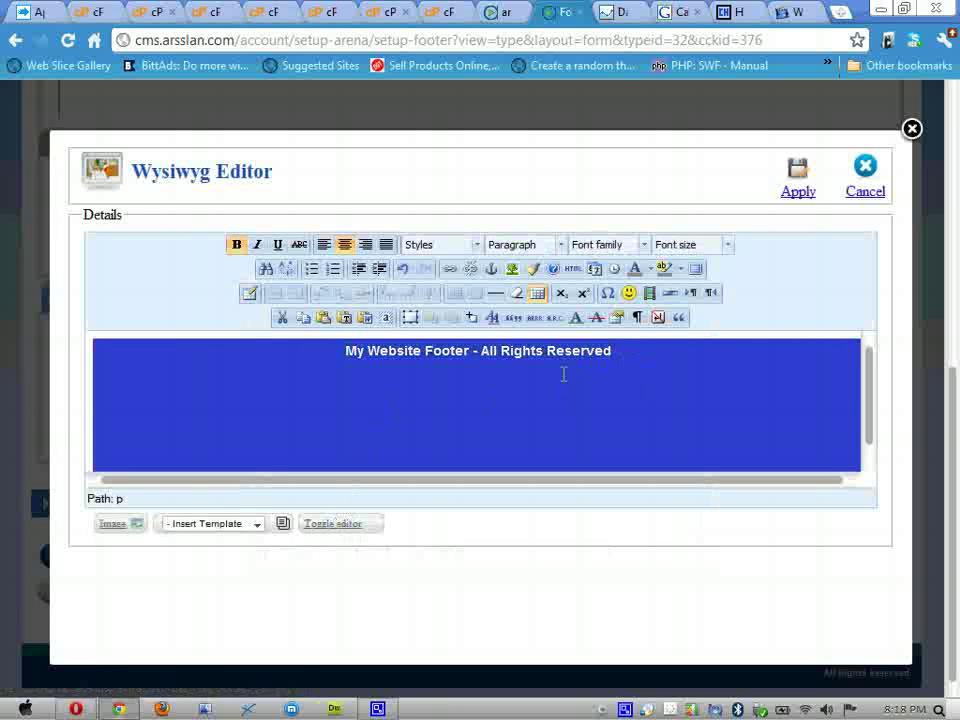
{"action": "scroll", "coordinate": [550, 420], "scroll_direction": "down", "scroll_amount": 1}
{"action": "scroll", "coordinate": [465, 430], "scroll_direction": "up", "scroll_amount": 1}
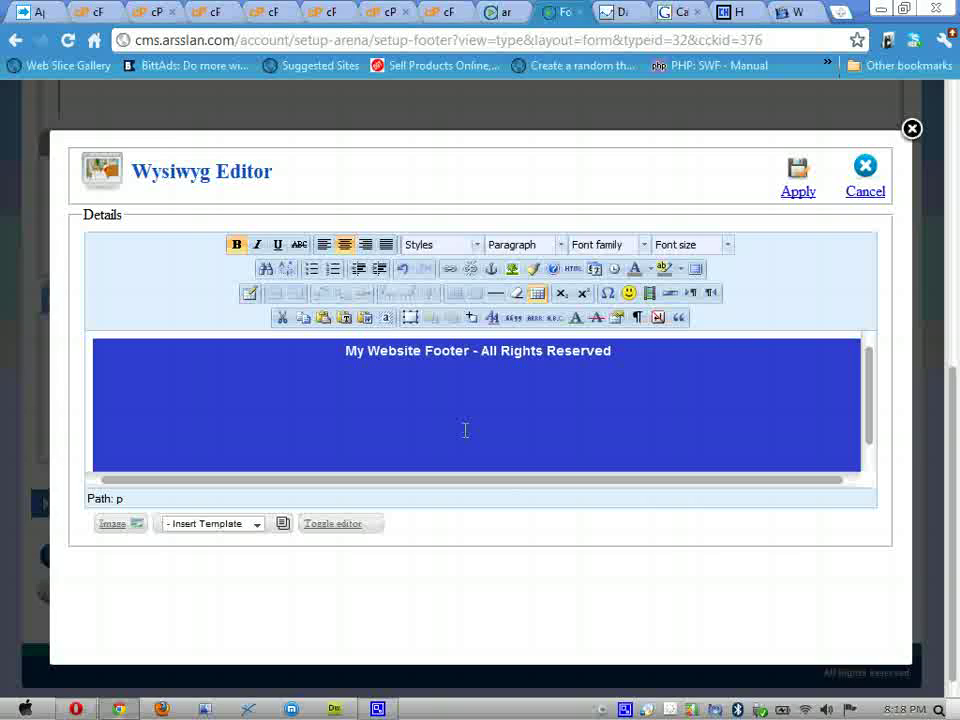
{"action": "scroll", "coordinate": [480, 430], "scroll_direction": "up", "scroll_amount": 2}
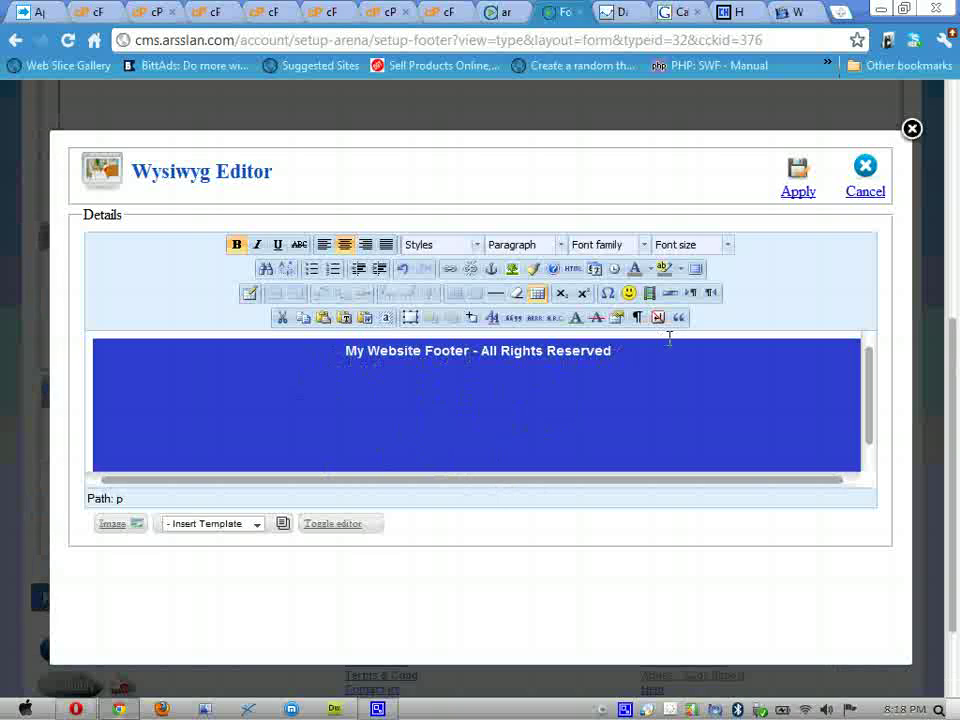
{"action": "left_click", "coordinate": [624, 401]}
{"action": "scroll", "coordinate": [275, 398], "scroll_direction": "down", "scroll_amount": 2}
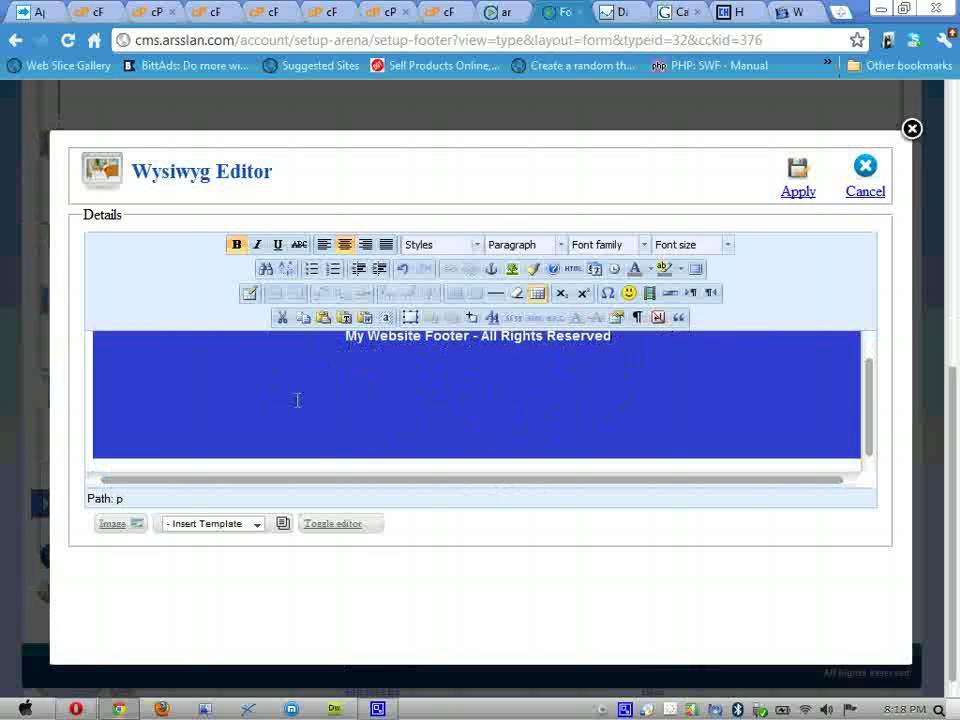
{"action": "scroll", "coordinate": [297, 400], "scroll_direction": "up", "scroll_amount": 2}
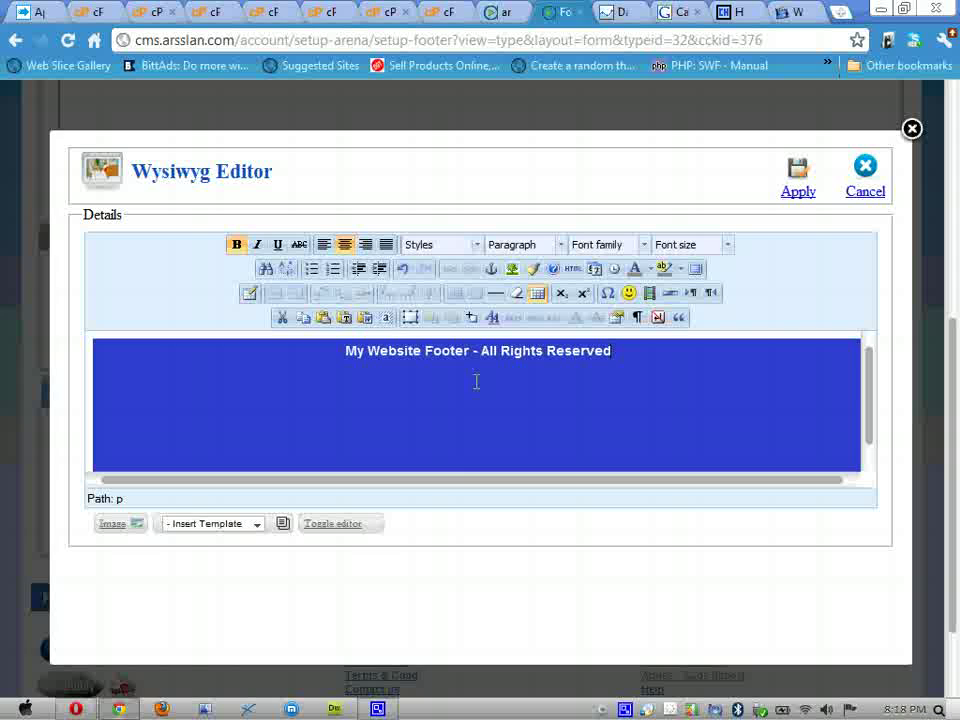
- Change the footer box height from 100% to auto, with no unit, and apply the style
{"action": "left_click", "coordinate": [490, 322]}
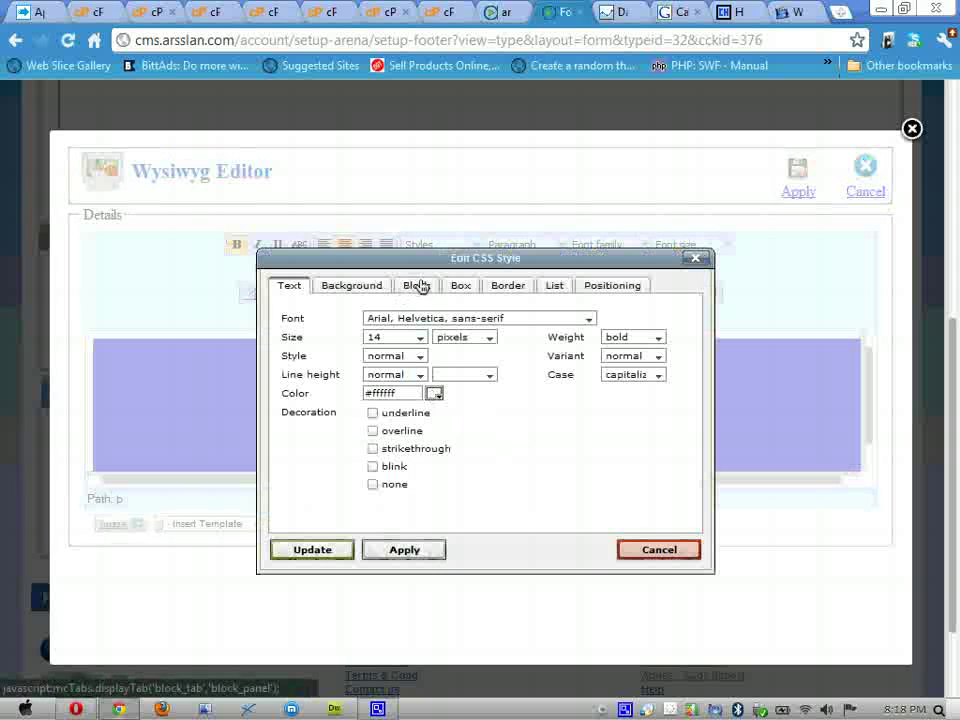
{"action": "left_click", "coordinate": [462, 286]}
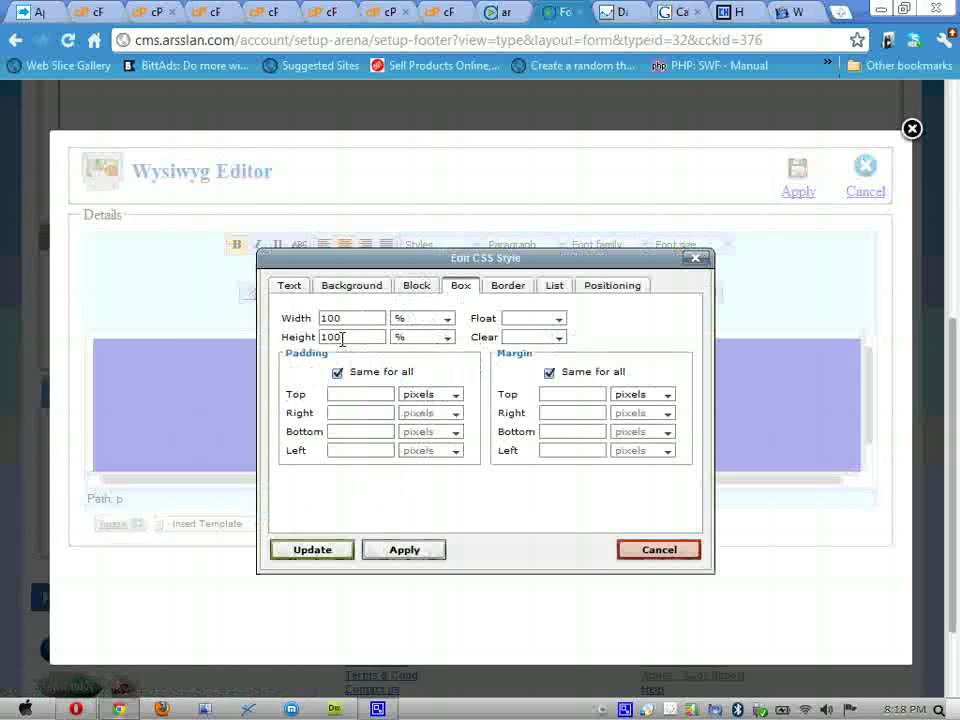
{"action": "left_click", "coordinate": [422, 337]}
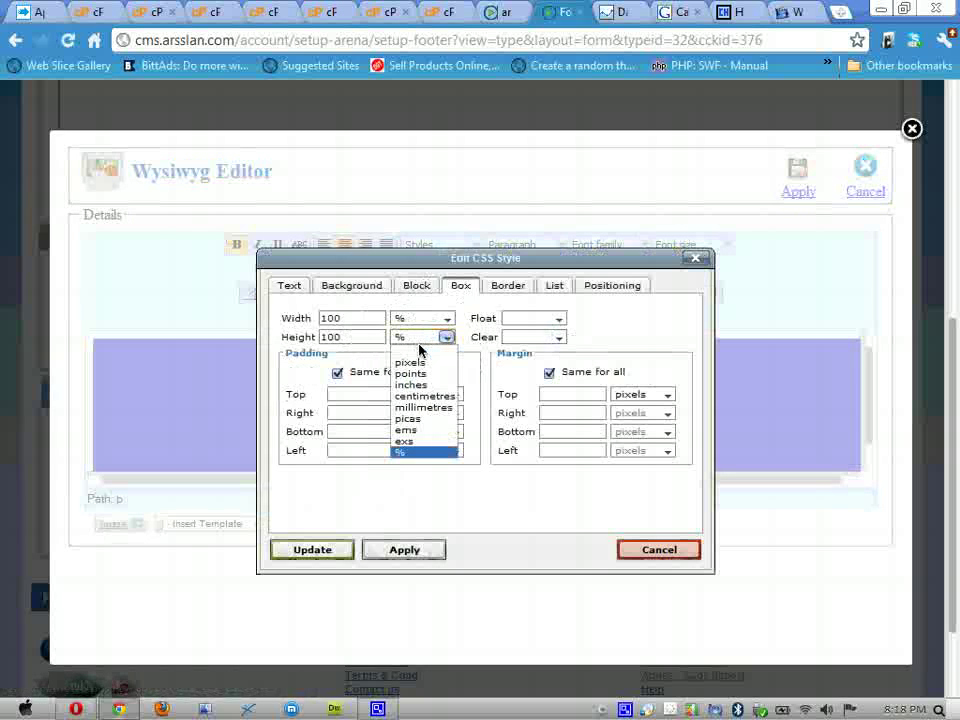
{"action": "left_click", "coordinate": [416, 352]}
{"action": "left_click_drag", "start_coordinate": [362, 337], "coordinate": [287, 337]}
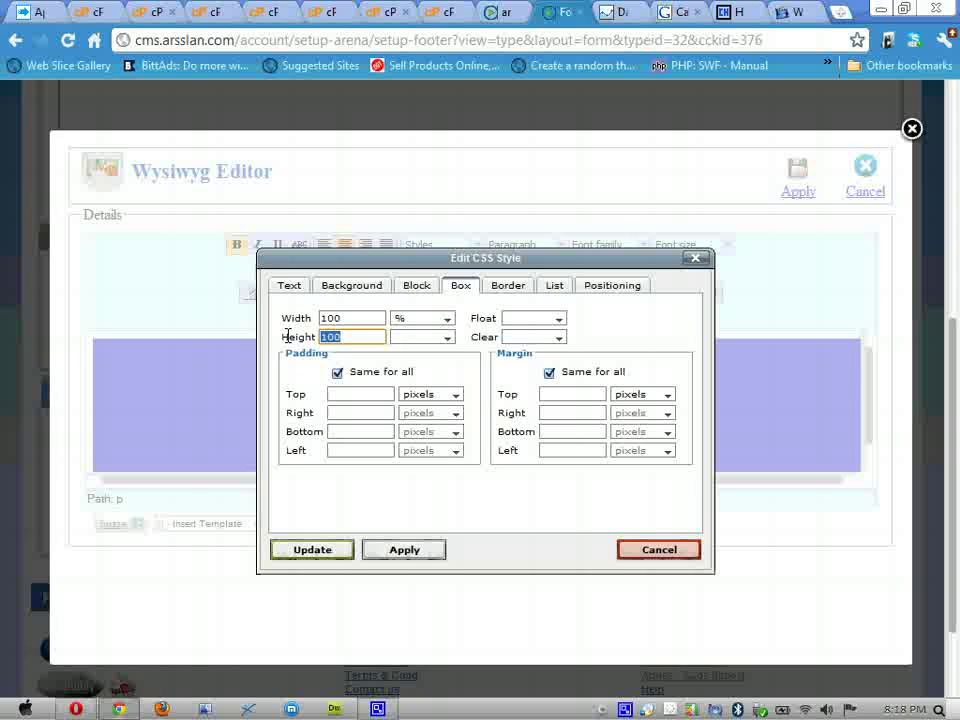
{"action": "type", "text": "auto"}
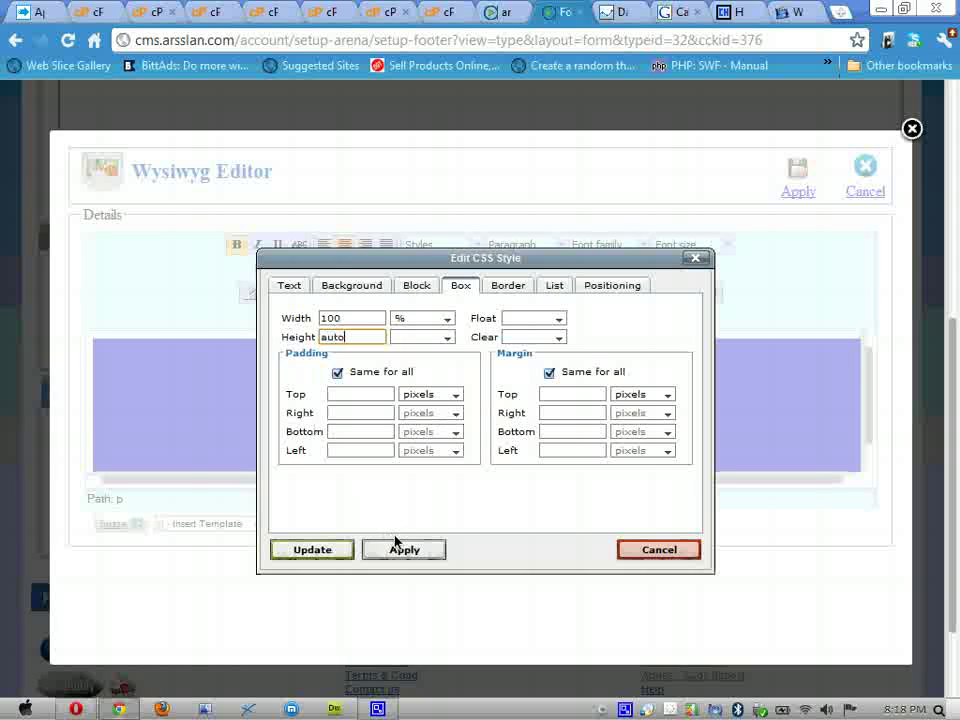
{"action": "left_click", "coordinate": [311, 549]}
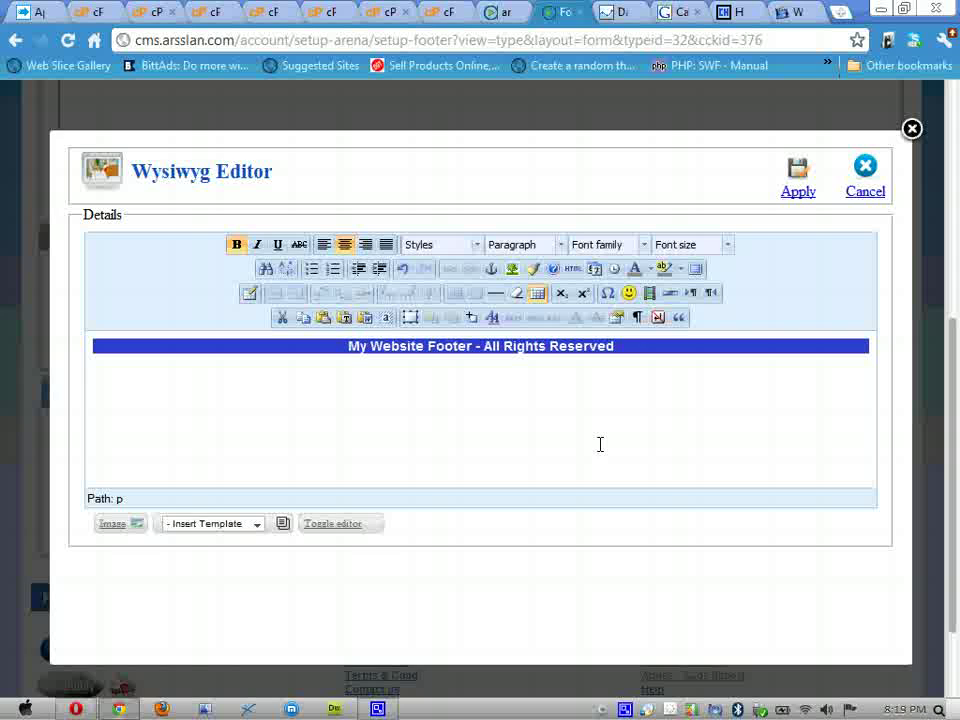
- Leave the footer editor, change the title to Myfooter-1 and submit the footer
{"action": "left_click", "coordinate": [797, 191]}
{"action": "left_click", "coordinate": [475, 403]}
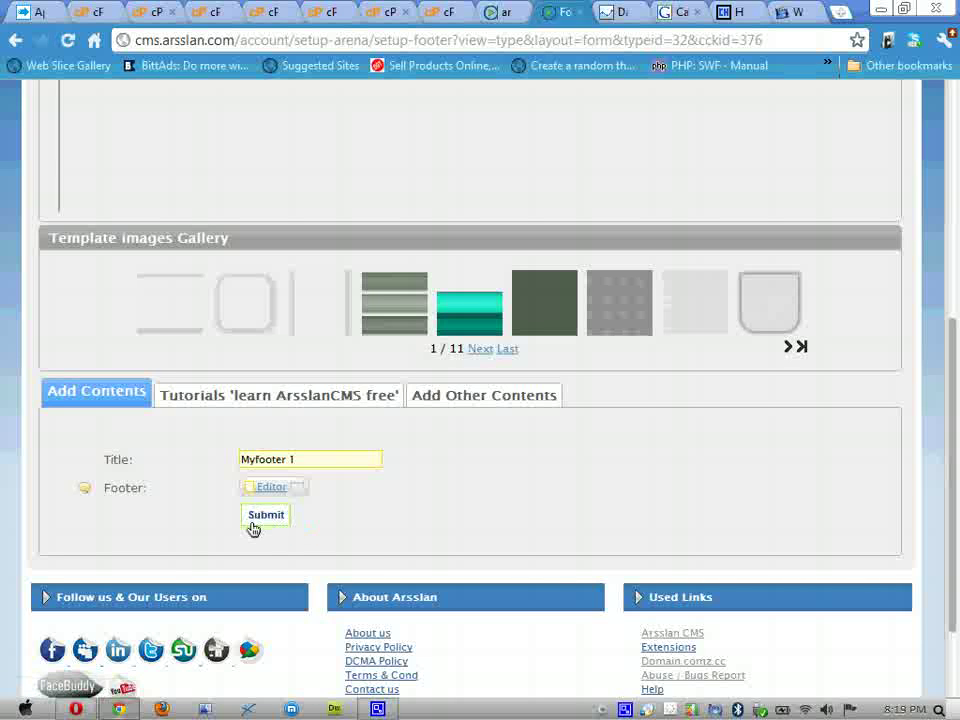
{"action": "left_click", "coordinate": [285, 459]}
{"action": "key", "text": "BackSpace"}
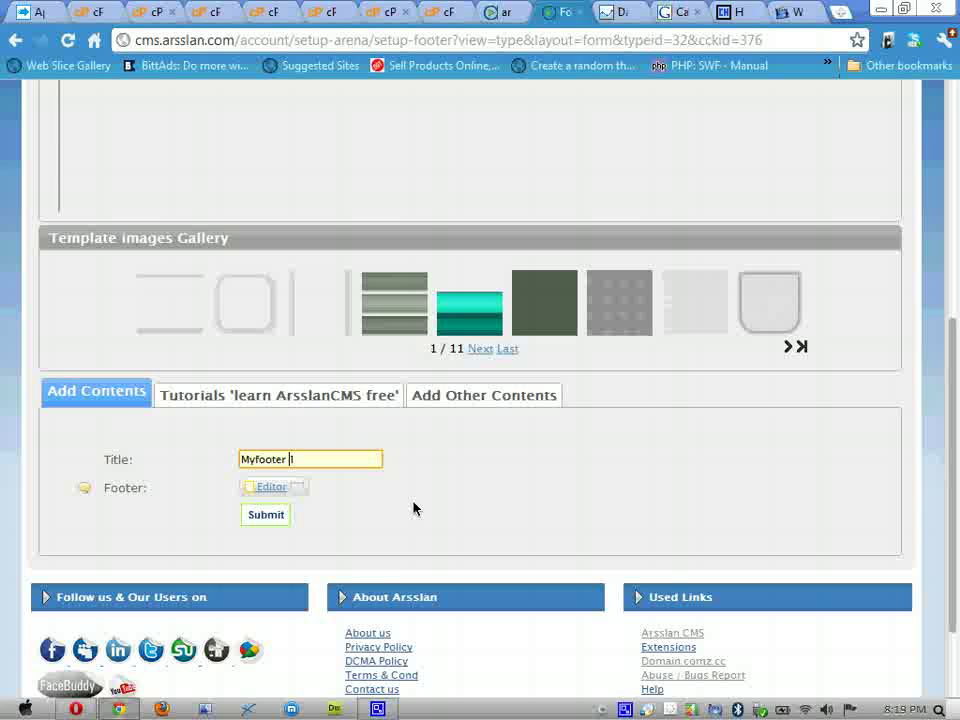
{"action": "key", "text": "BackSpace"}
{"action": "type", "text": "-"}
{"action": "left_click", "coordinate": [413, 508]}
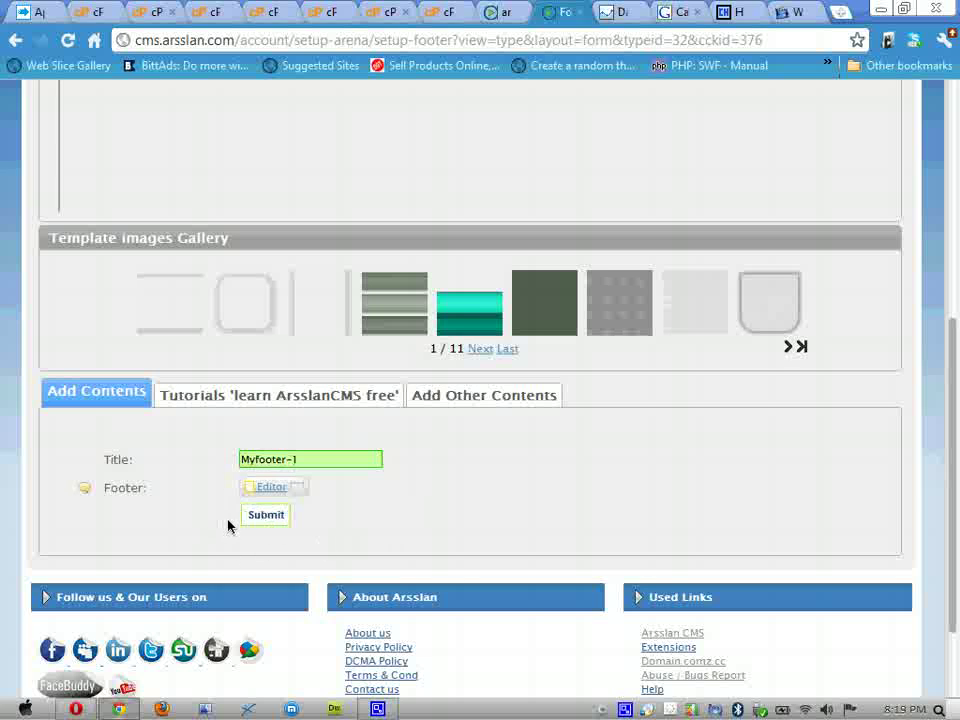
{"action": "left_click", "coordinate": [265, 521]}
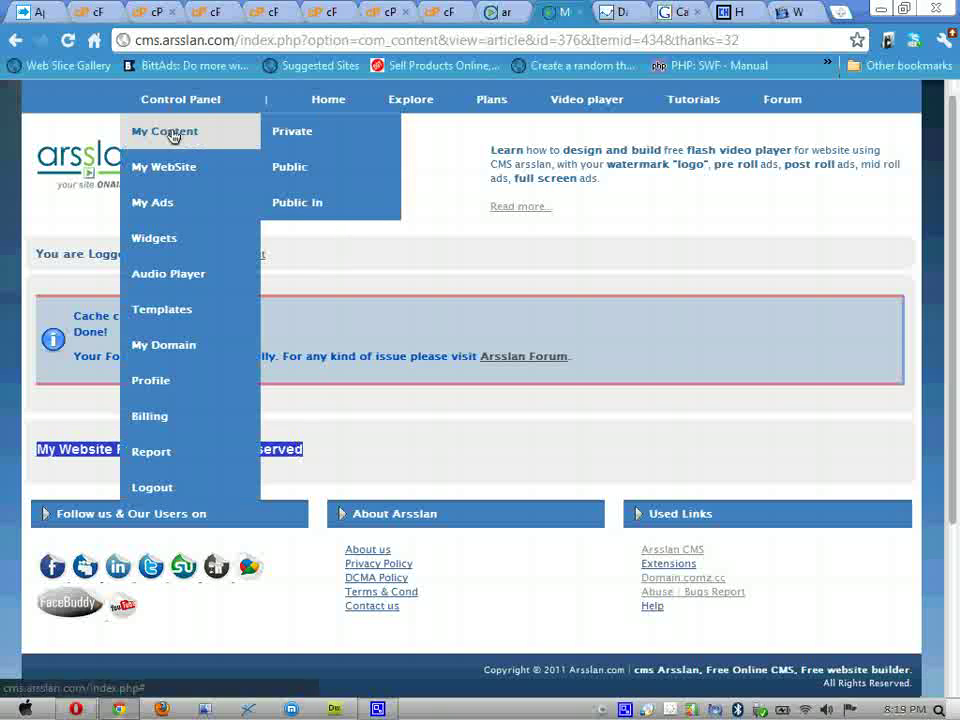
{"action": "mouse_move", "coordinate": [165, 131]}
{"action": "mouse_move", "coordinate": [292, 131]}
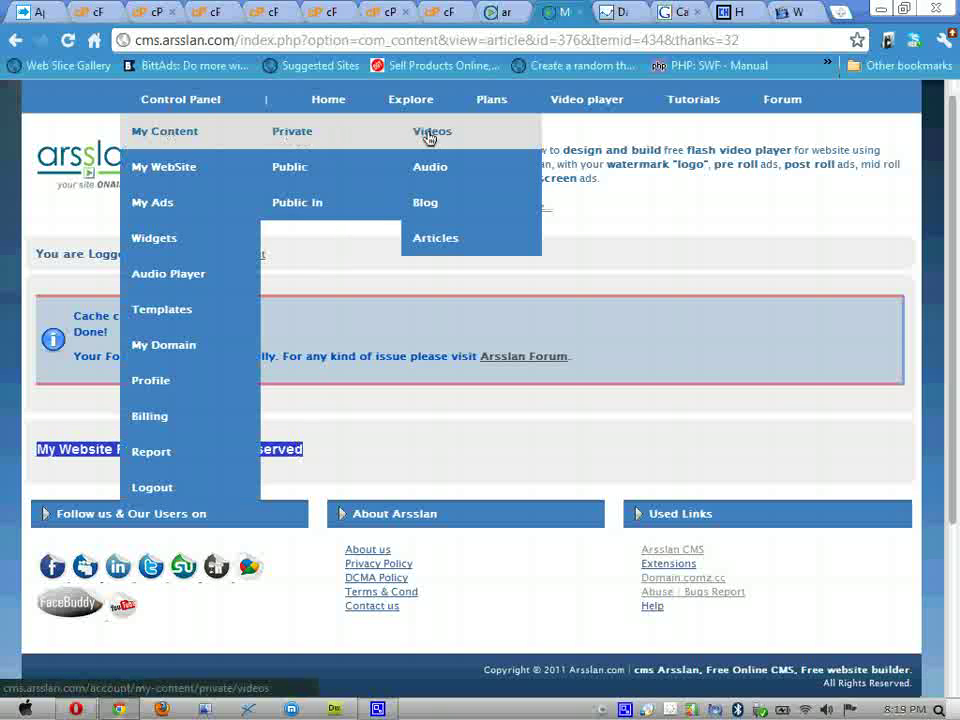
- Open the Private Articles list and start a new article
{"action": "left_click", "coordinate": [436, 240]}
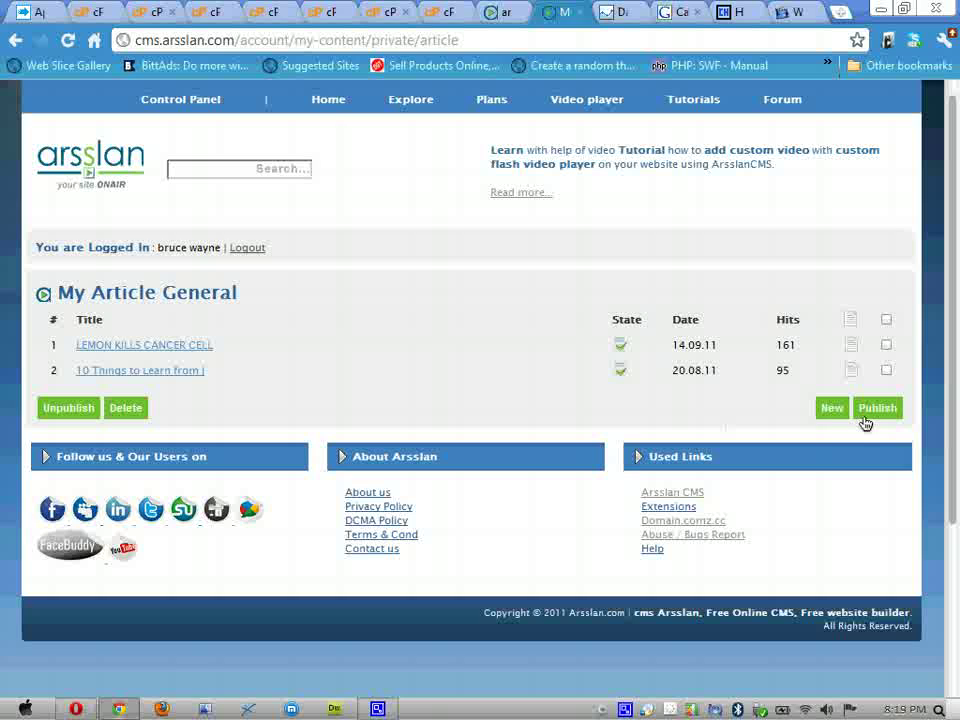
{"action": "left_click", "coordinate": [831, 410]}
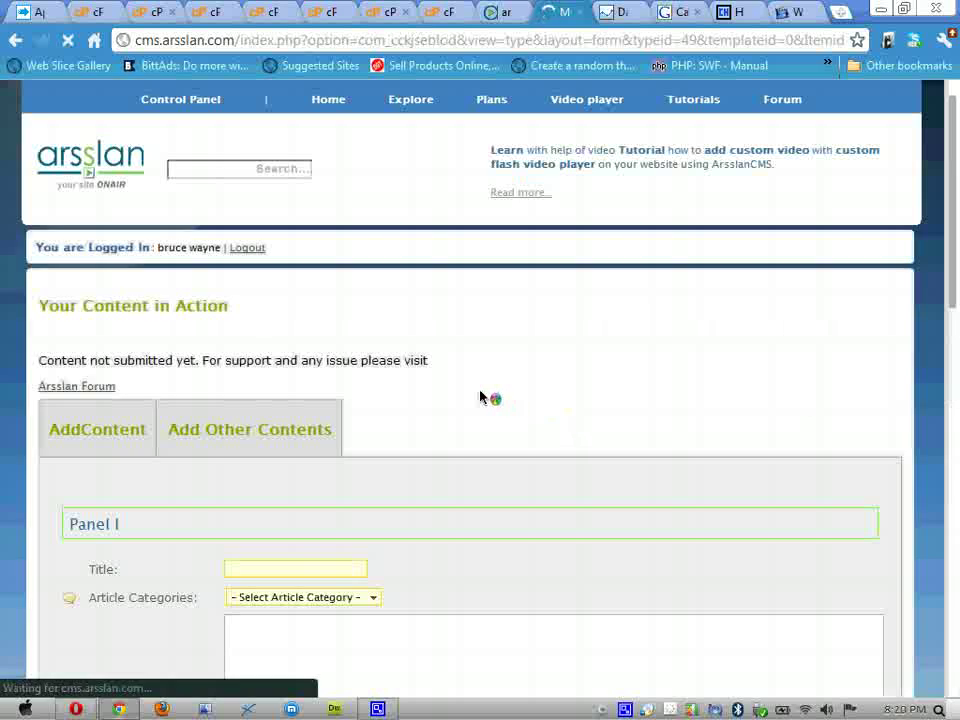
- Dismiss the colour pickers popup, title the article 'my-homepage' and categorise it as Misc
{"action": "scroll", "coordinate": [529, 409], "scroll_direction": "down", "scroll_amount": 1}
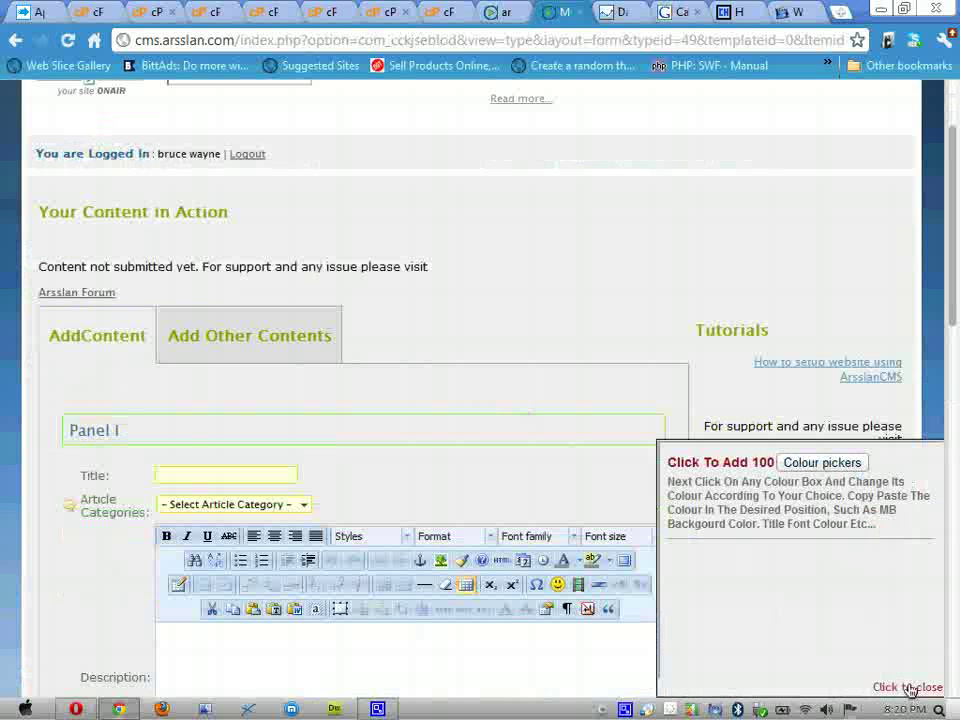
{"action": "left_click", "coordinate": [906, 687]}
{"action": "scroll", "coordinate": [420, 340], "scroll_direction": "down", "scroll_amount": 1}
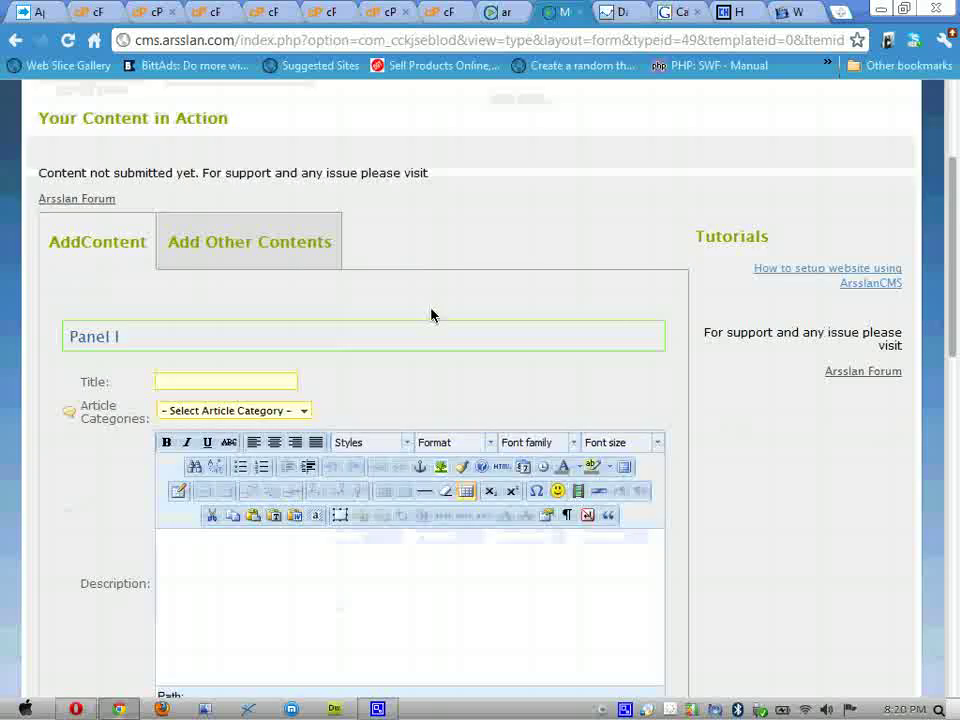
{"action": "scroll", "coordinate": [300, 260], "scroll_direction": "down", "scroll_amount": 2}
{"action": "left_click", "coordinate": [204, 194]}
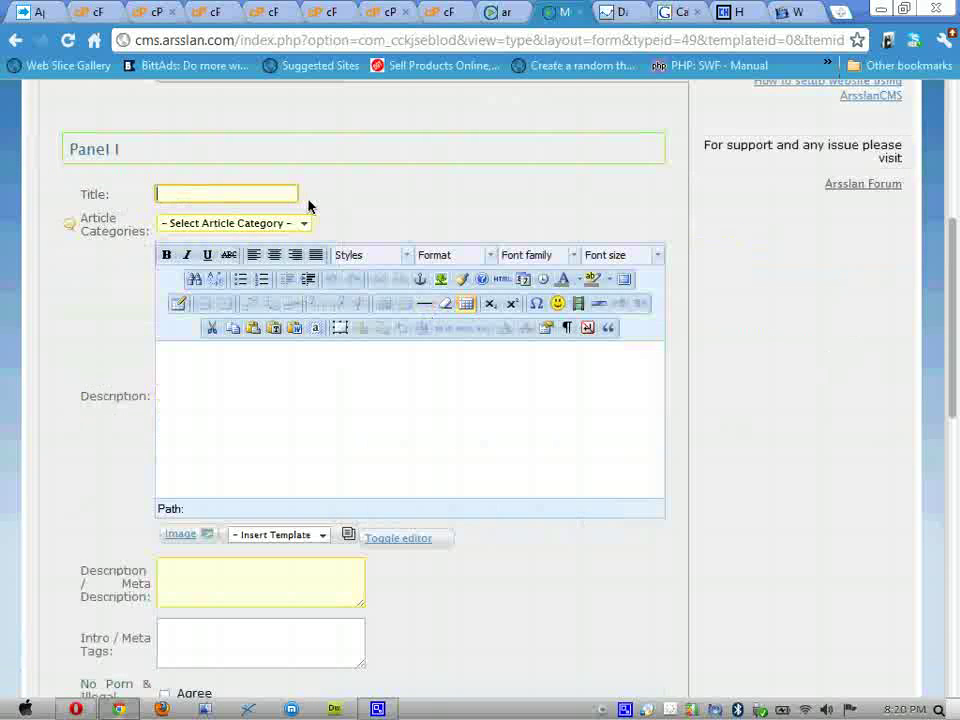
{"action": "type", "text": "my-"}
{"action": "type", "text": "homepage"}
{"action": "key", "text": "Tab"}
{"action": "left_click", "coordinate": [281, 223]}
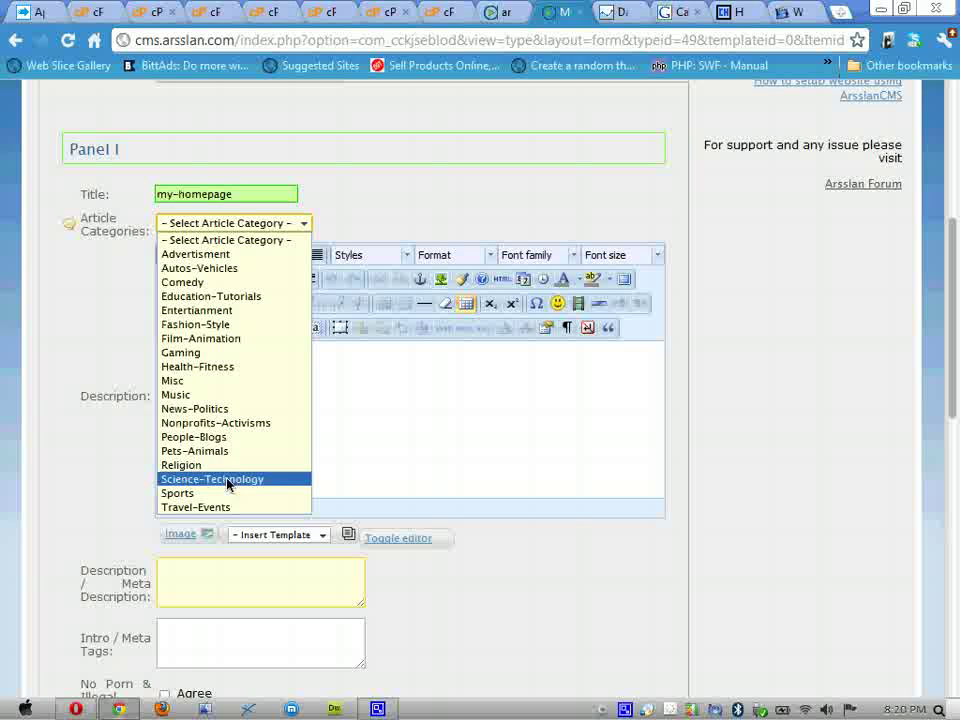
{"action": "left_click", "coordinate": [227, 381]}
- Write a welcome line and a paragraph about the site ending 'the list goes on'
{"action": "left_click", "coordinate": [357, 390]}
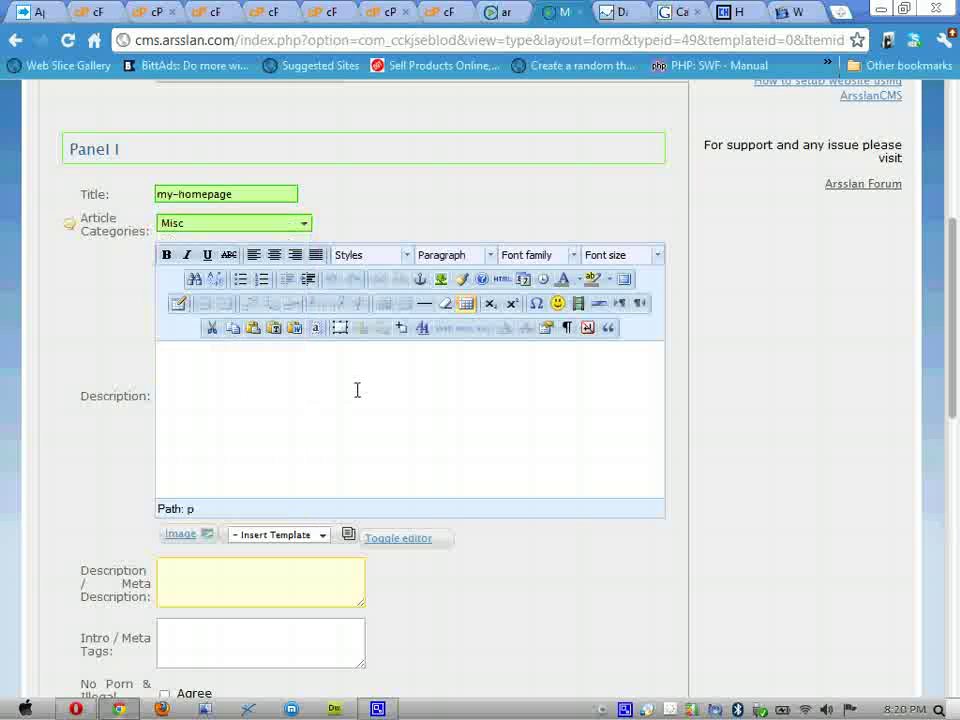
{"action": "type", "text": "wcome"}
{"action": "type", "text": " to my home"}
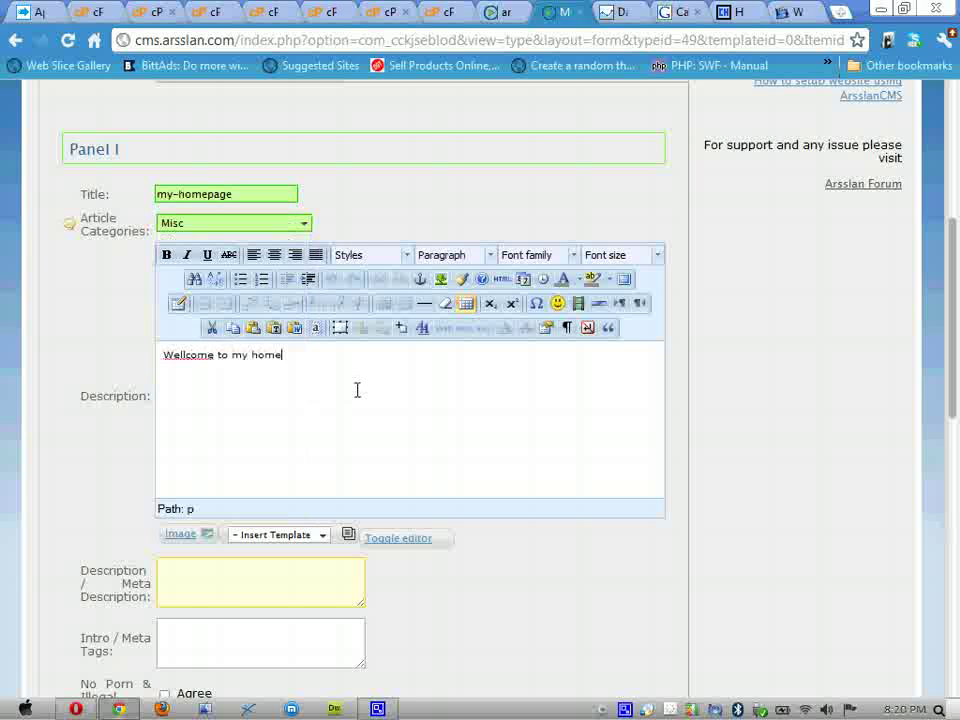
{"action": "type", "text": " page."}
{"action": "key", "text": "Return"}
{"action": "type", "text": "made"}
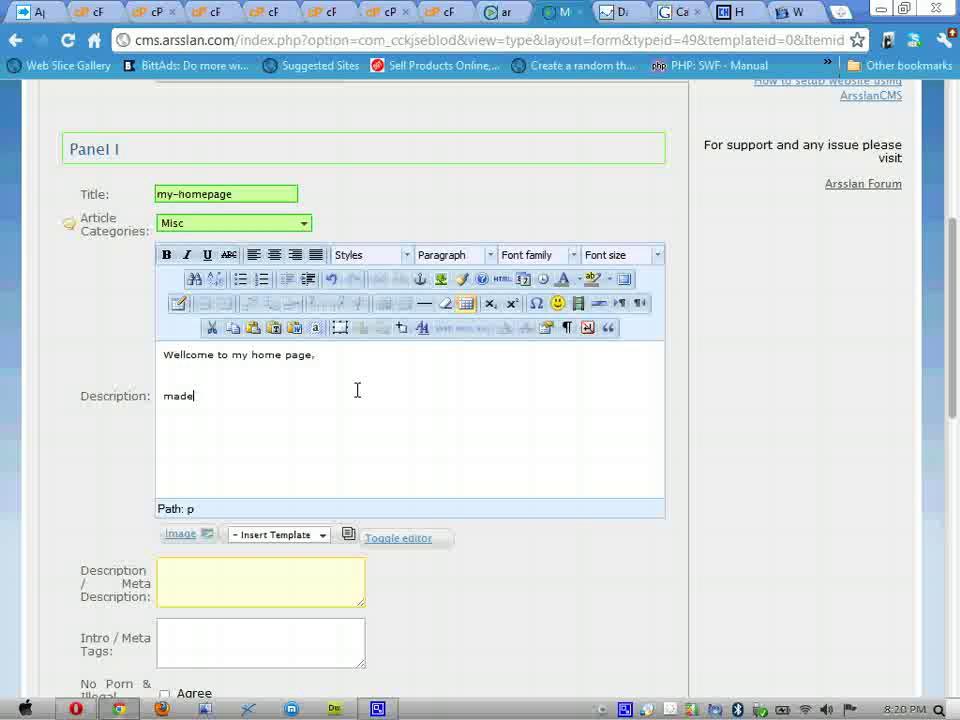
{"action": "key", "text": "shift+Home"}
{"action": "type", "text": "Ma"}
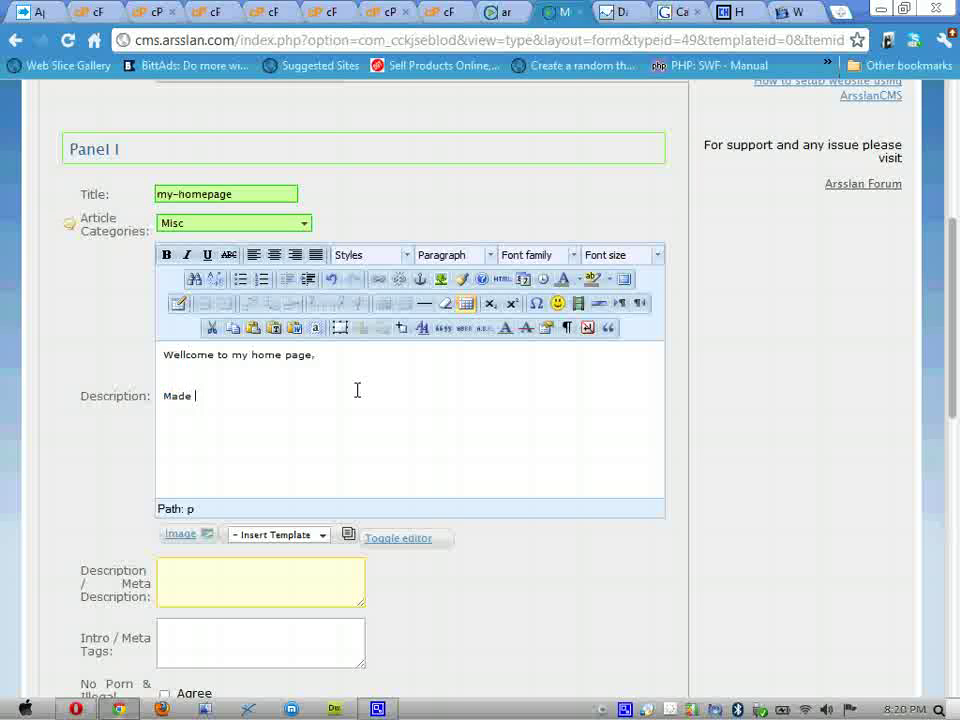
{"action": "type", "text": "using"}
{"action": "type", "text": " arsslan cms online. e"}
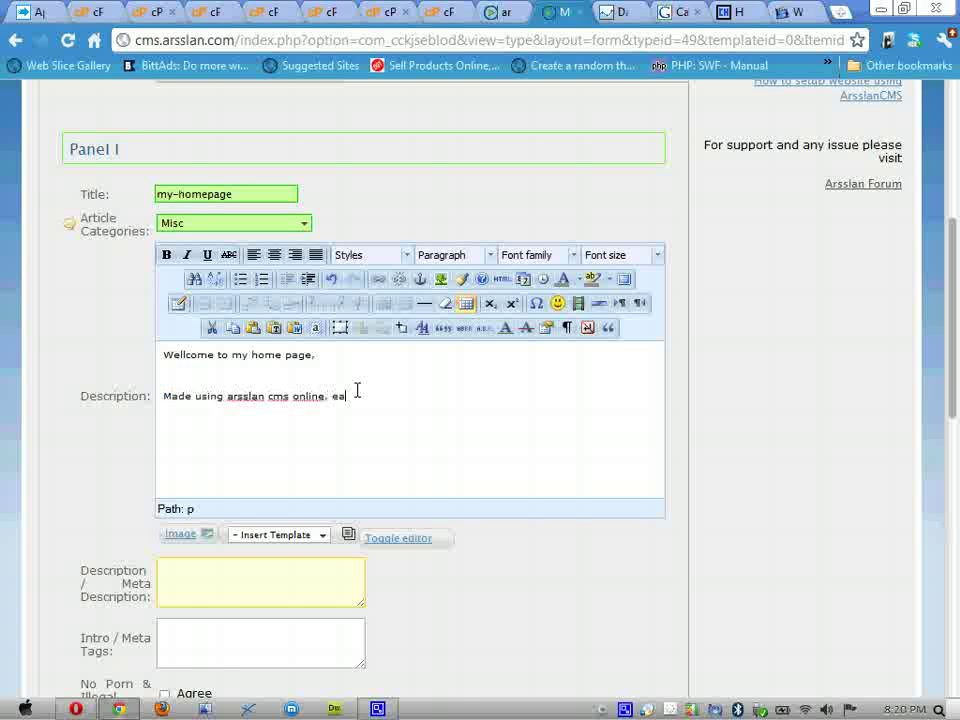
{"action": "type", "text": " as "}
{"action": "type", "text": "123"}
{"action": "type", "text": ", with fla"}
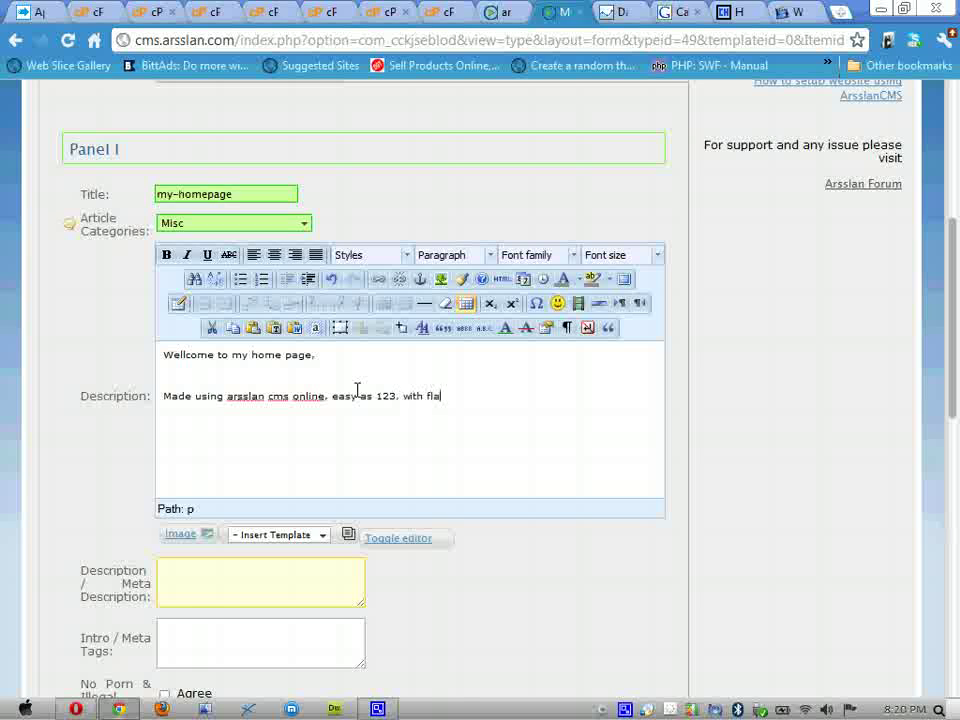
{"action": "type", "text": "sh video player, an"}
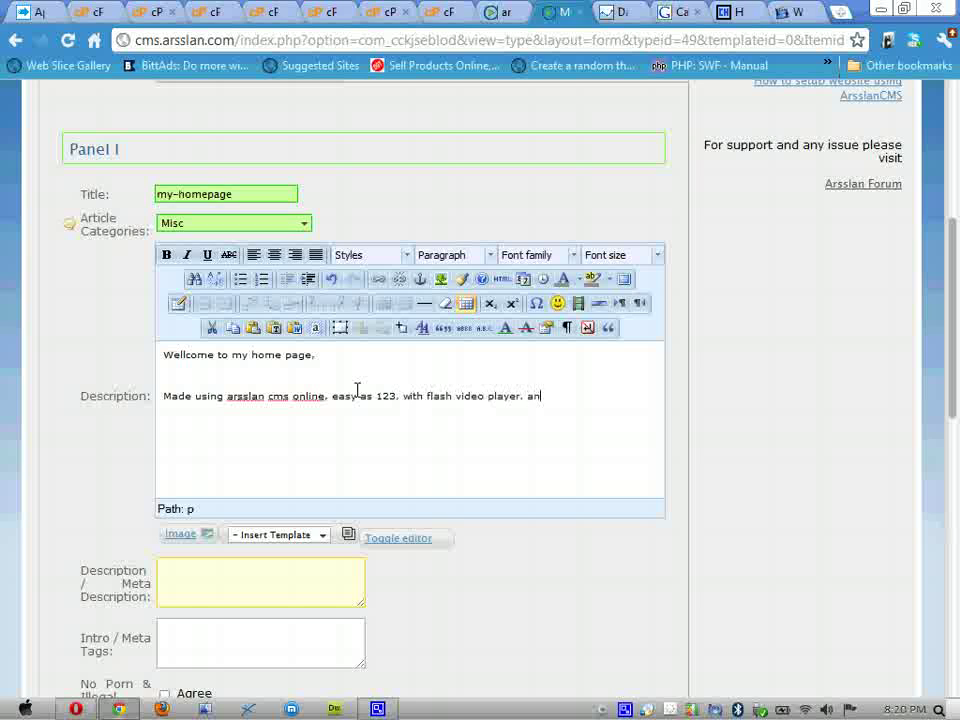
{"action": "type", "text": " goes"}
{"action": "key", "text": "BackSpace"}
{"action": "key", "text": "BackSpace"}
{"action": "key", "text": "BackSpace"}
{"action": "key", "text": "BackSpace"}
{"action": "key", "text": "BackSpace"}
{"action": "type", "text": "the list "}
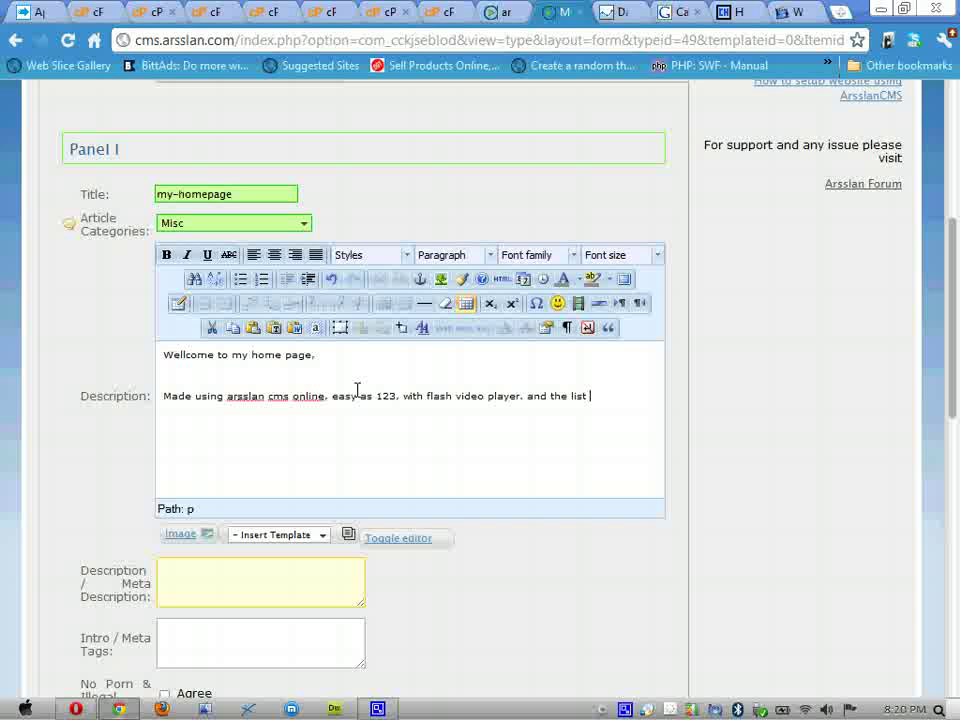
{"action": "type", "text": "goes on....."}
- Enter the meta description 'my home page using arsslan cms' and tick the Agree checkbox
{"action": "scroll", "coordinate": [400, 425], "scroll_direction": "down", "scroll_amount": 3}
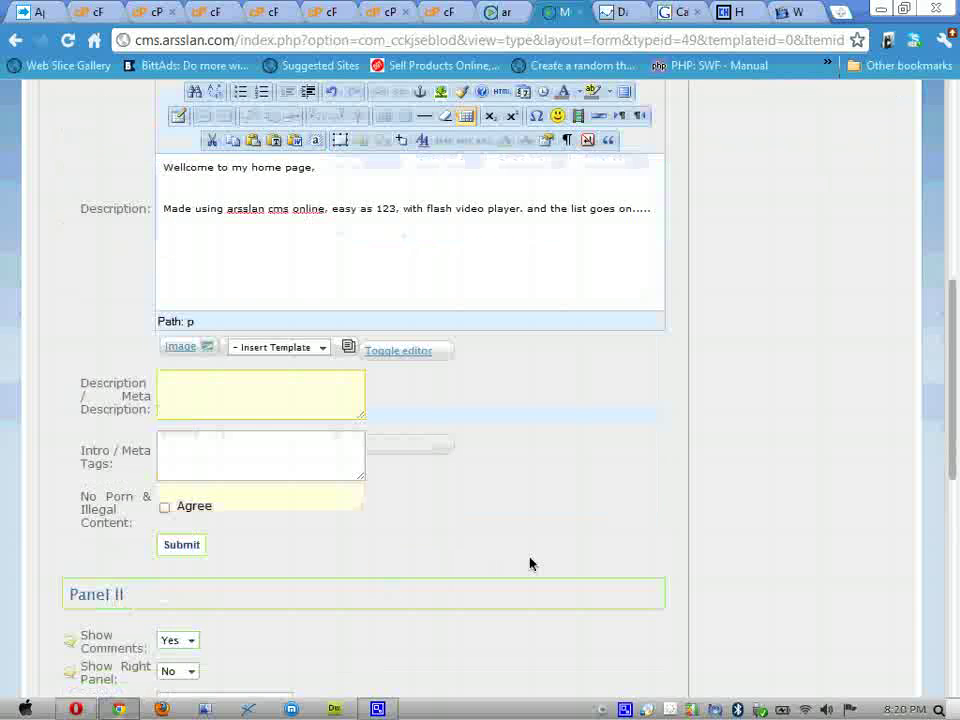
{"action": "left_click", "coordinate": [260, 393]}
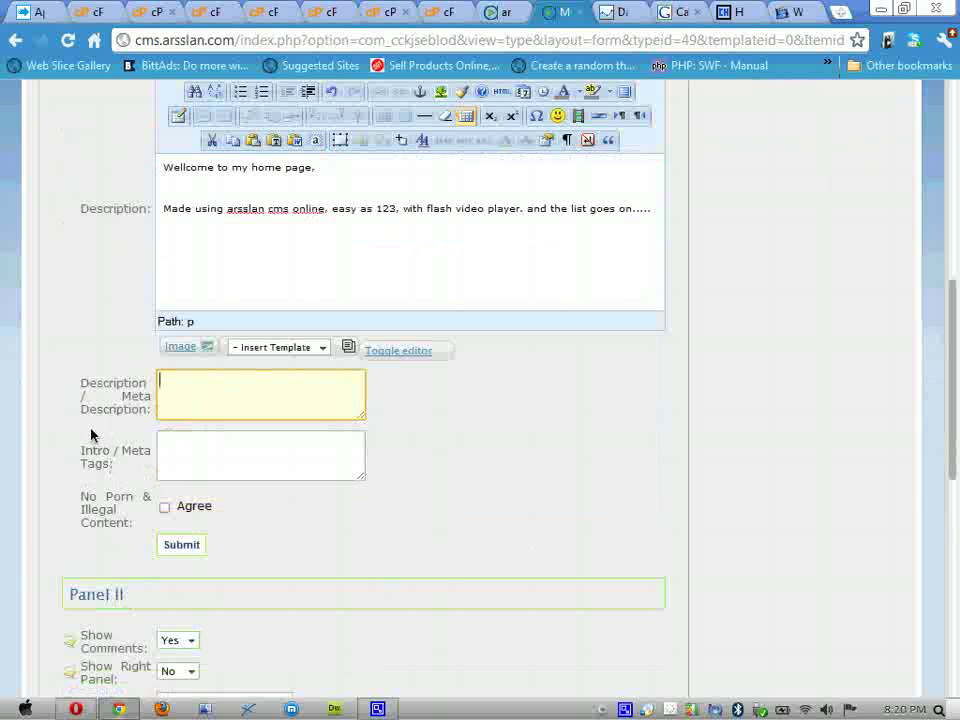
{"action": "scroll", "coordinate": [90, 435], "scroll_direction": "up", "scroll_amount": 3}
{"action": "scroll", "coordinate": [90, 435], "scroll_direction": "down", "scroll_amount": 2}
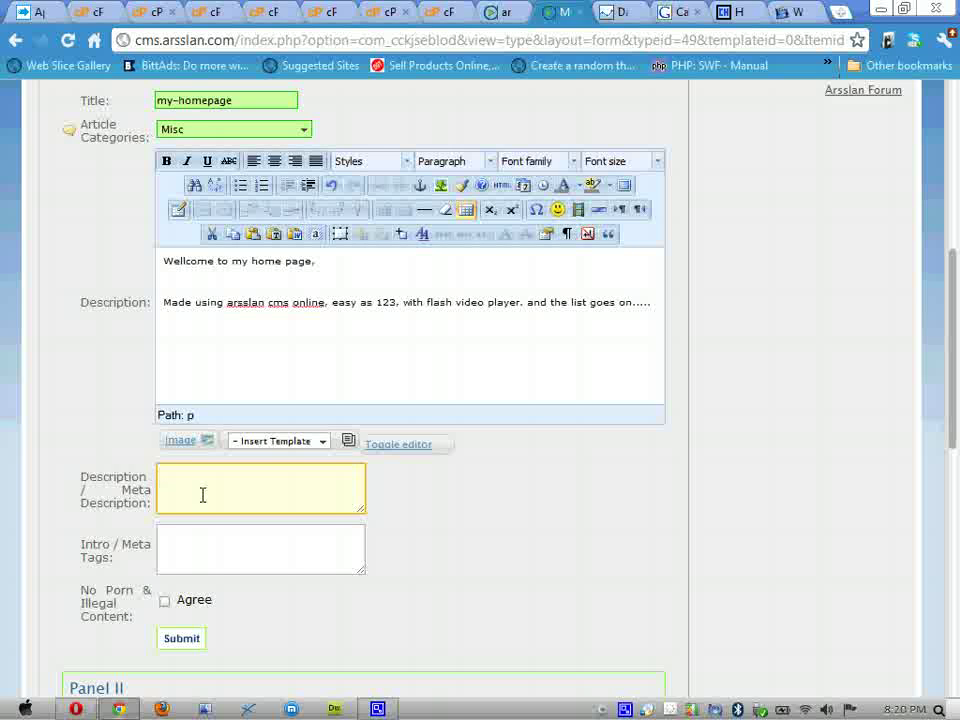
{"action": "type", "text": "my home page"}
{"action": "type", "text": " using arsslan "}
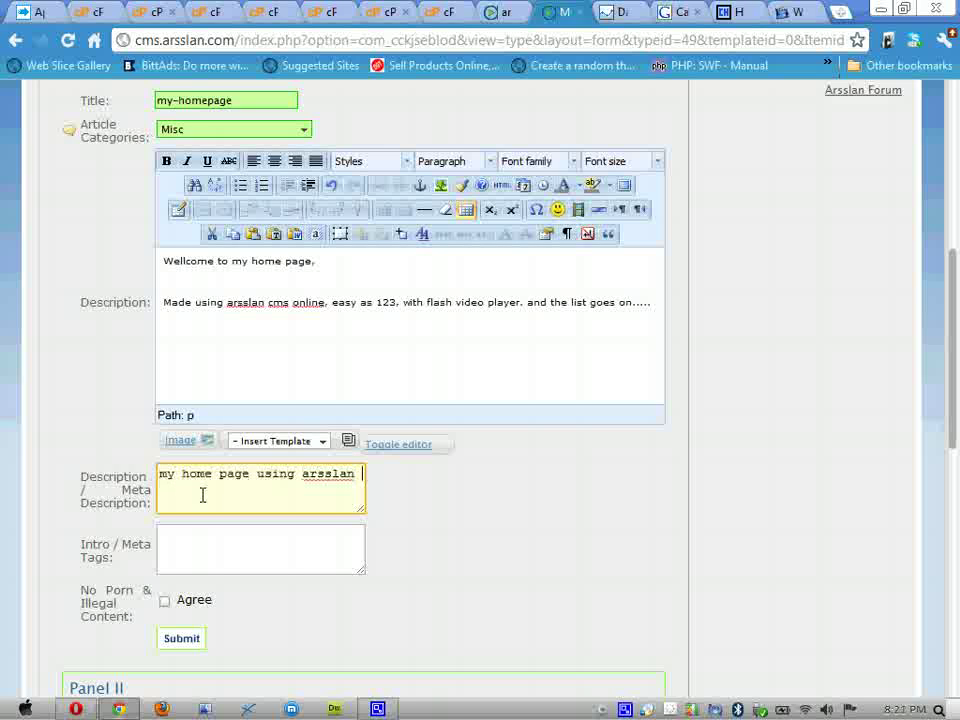
{"action": "type", "text": "cms"}
{"action": "key", "text": "Tab"}
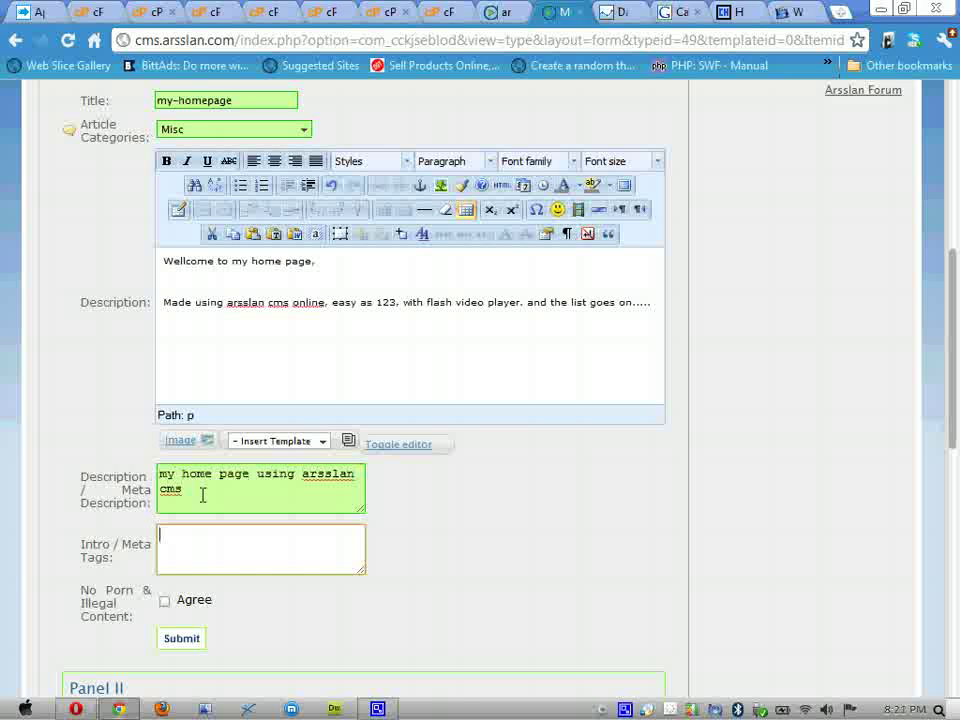
{"action": "type", "text": "my "}
{"action": "type", "text": "home page"}
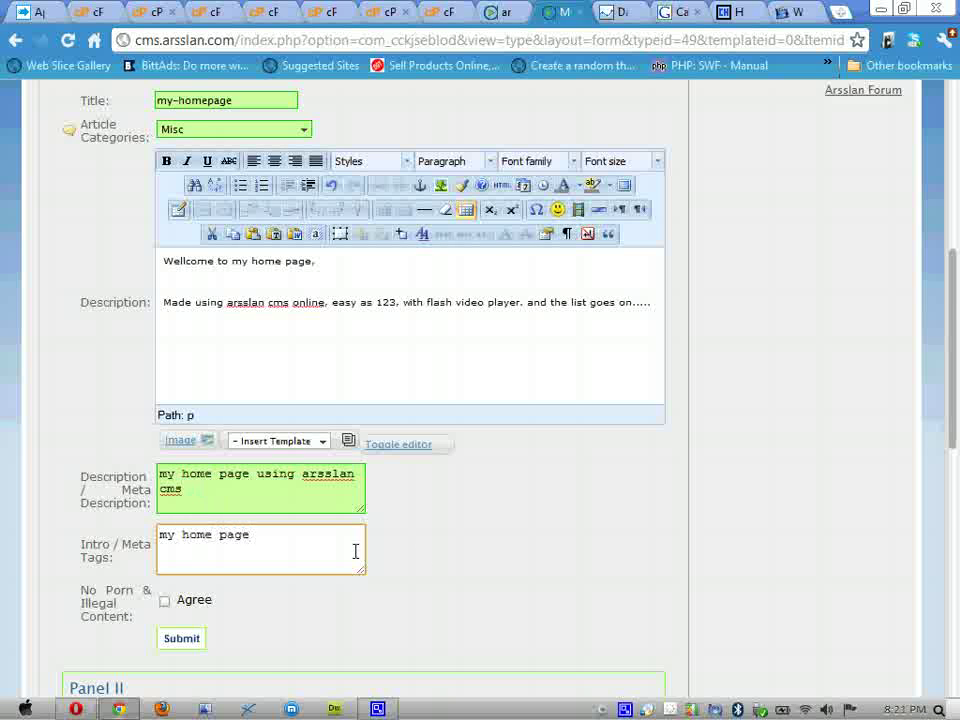
{"action": "left_click", "coordinate": [418, 557]}
{"action": "scroll", "coordinate": [418, 557], "scroll_direction": "down", "scroll_amount": 2}
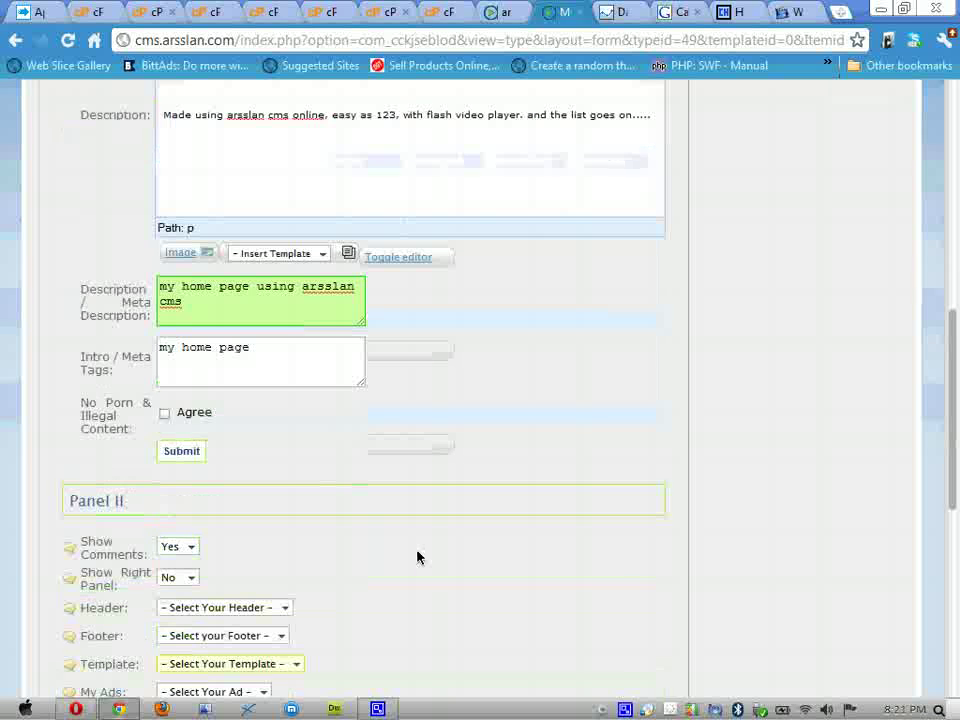
{"action": "left_click", "coordinate": [164, 414]}
{"action": "scroll", "coordinate": [315, 455], "scroll_direction": "down", "scroll_amount": 3}
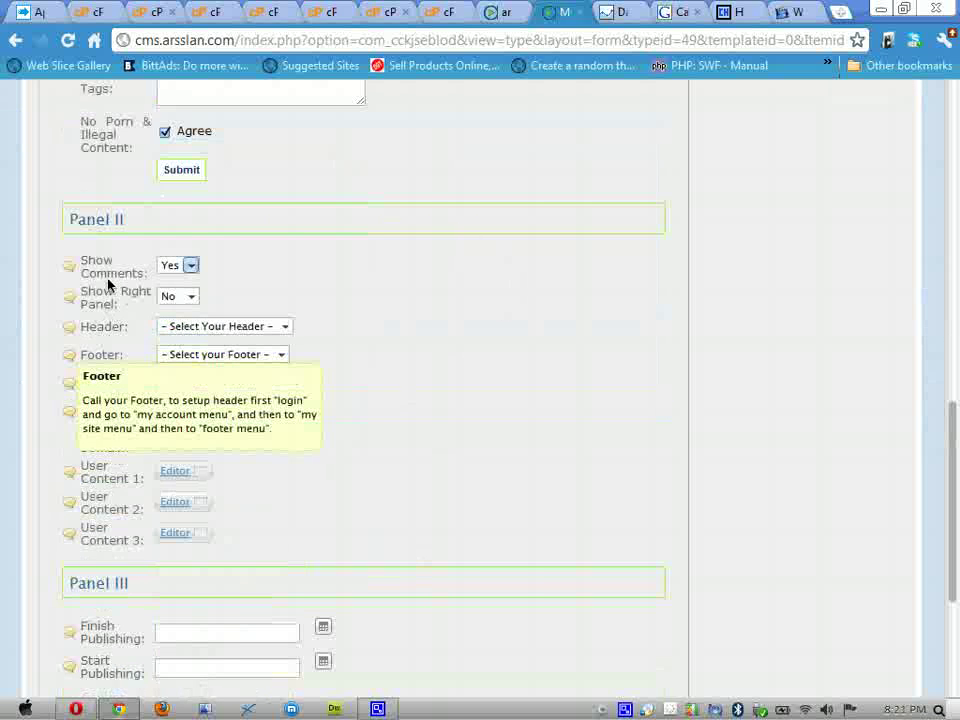
- Turn off comments for the article and check the show right panel option
{"action": "left_click", "coordinate": [190, 266]}
{"action": "left_click", "coordinate": [189, 298]}
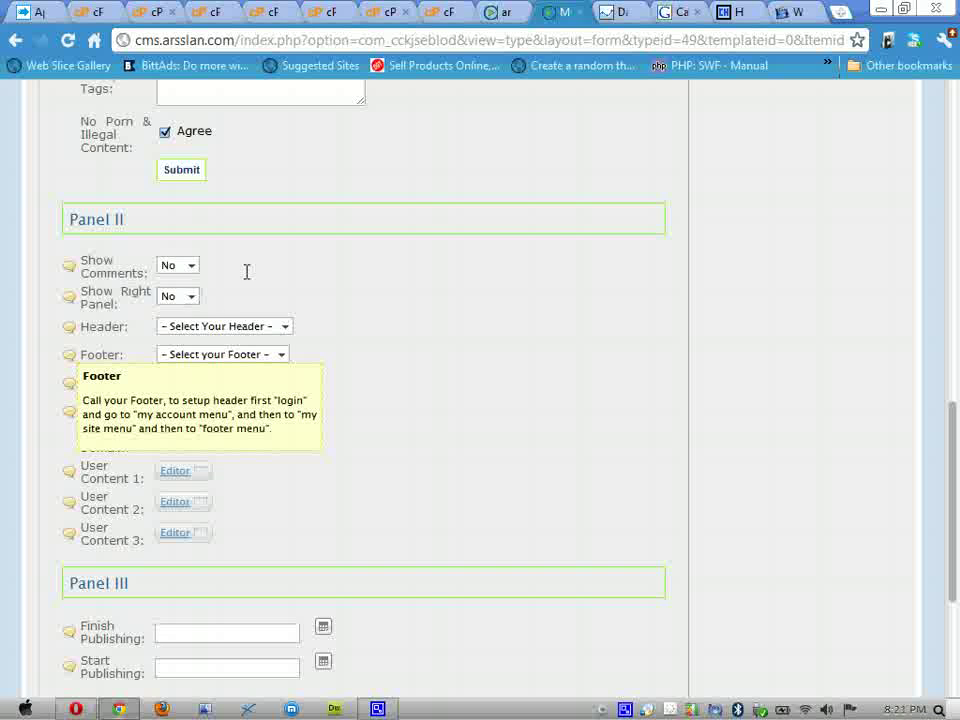
{"action": "left_click", "coordinate": [185, 298]}
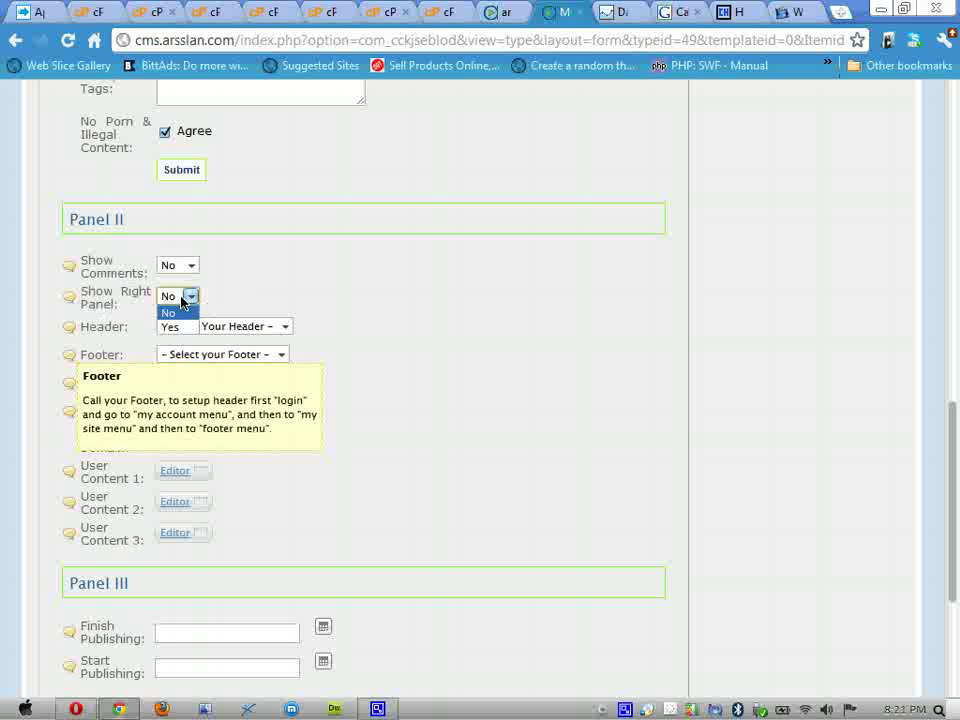
{"action": "scroll", "coordinate": [339, 302], "scroll_direction": "down", "scroll_amount": 1}
{"action": "scroll", "coordinate": [350, 250], "scroll_direction": "down", "scroll_amount": 1}
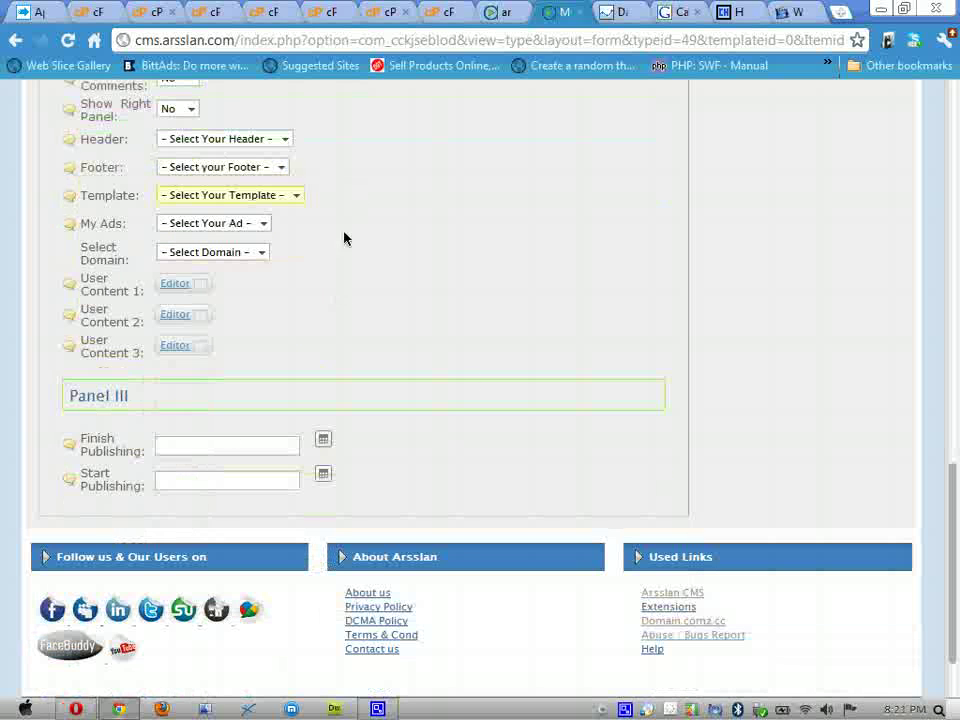
- Set the article header to myheader-1 and the footer to Myfooter-1
{"action": "left_click", "coordinate": [229, 142]}
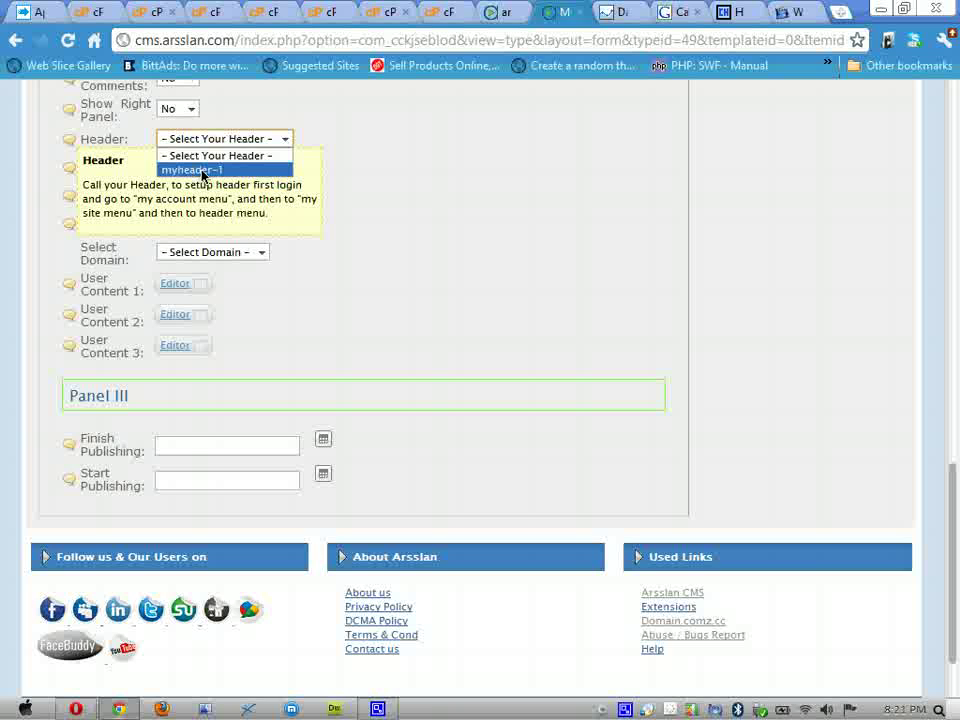
{"action": "left_click", "coordinate": [203, 170]}
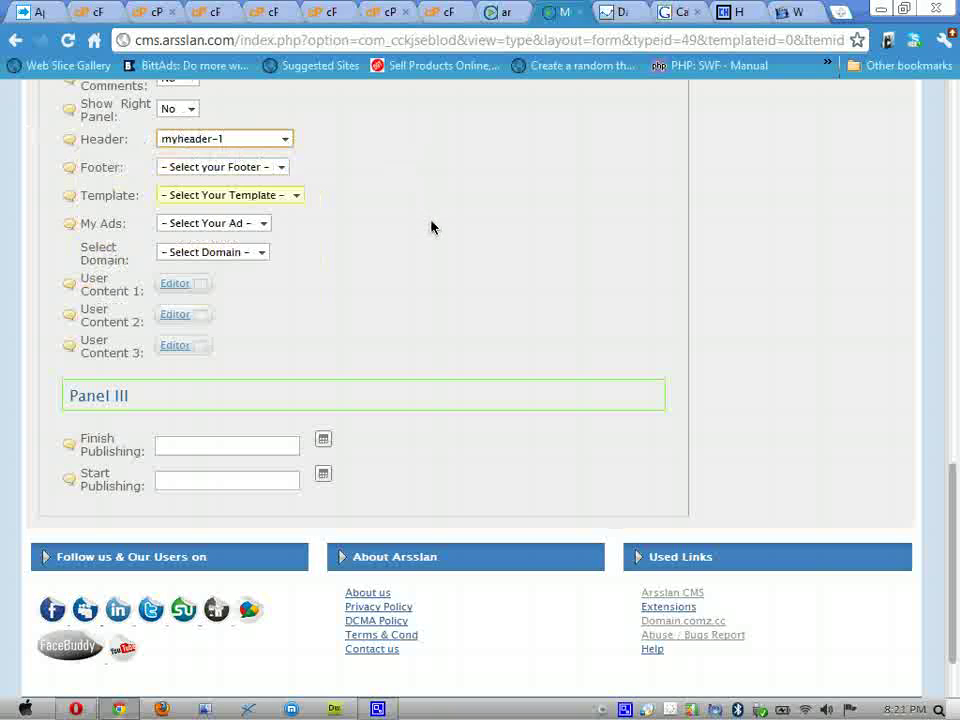
{"action": "left_click", "coordinate": [286, 168]}
{"action": "left_click", "coordinate": [196, 201]}
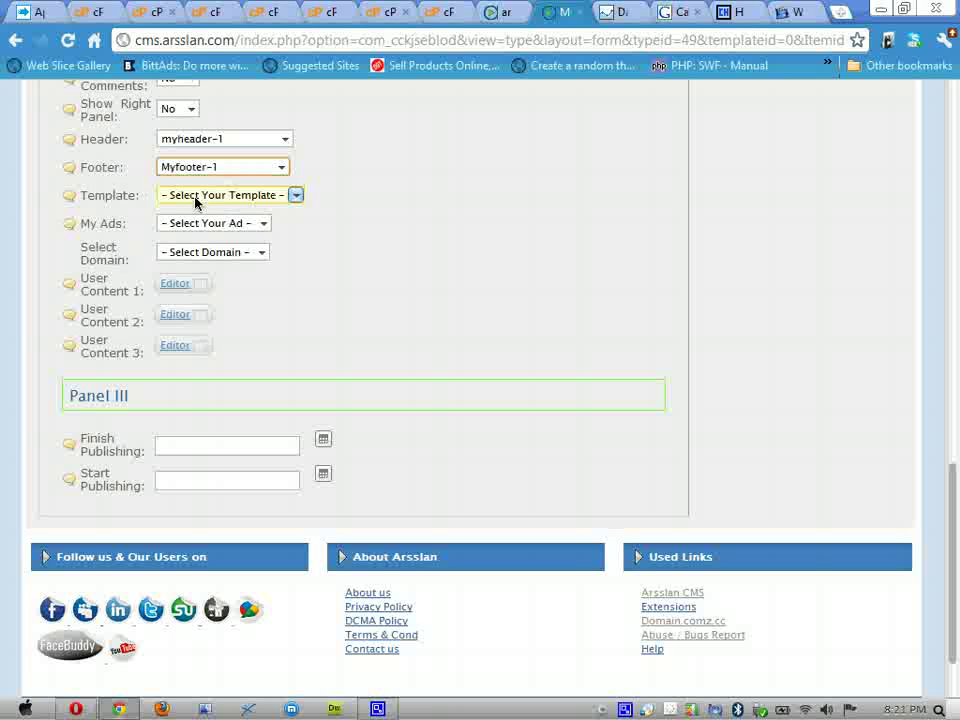
{"action": "left_click", "coordinate": [295, 196]}
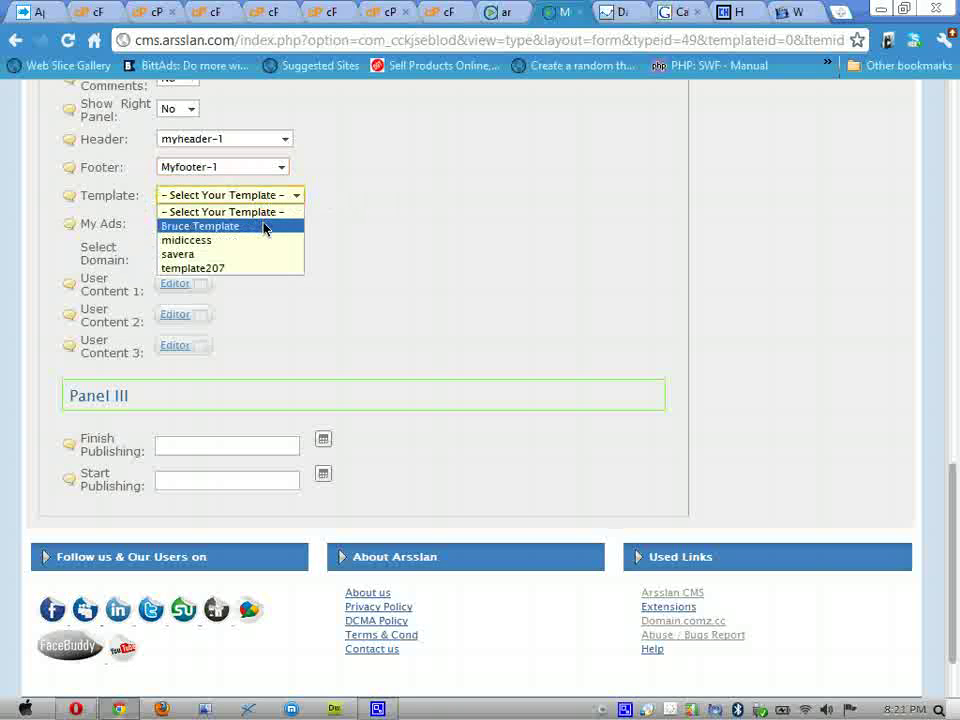
- Choose Bruce Template and scroll through the filled-in article form
{"action": "left_click", "coordinate": [264, 226]}
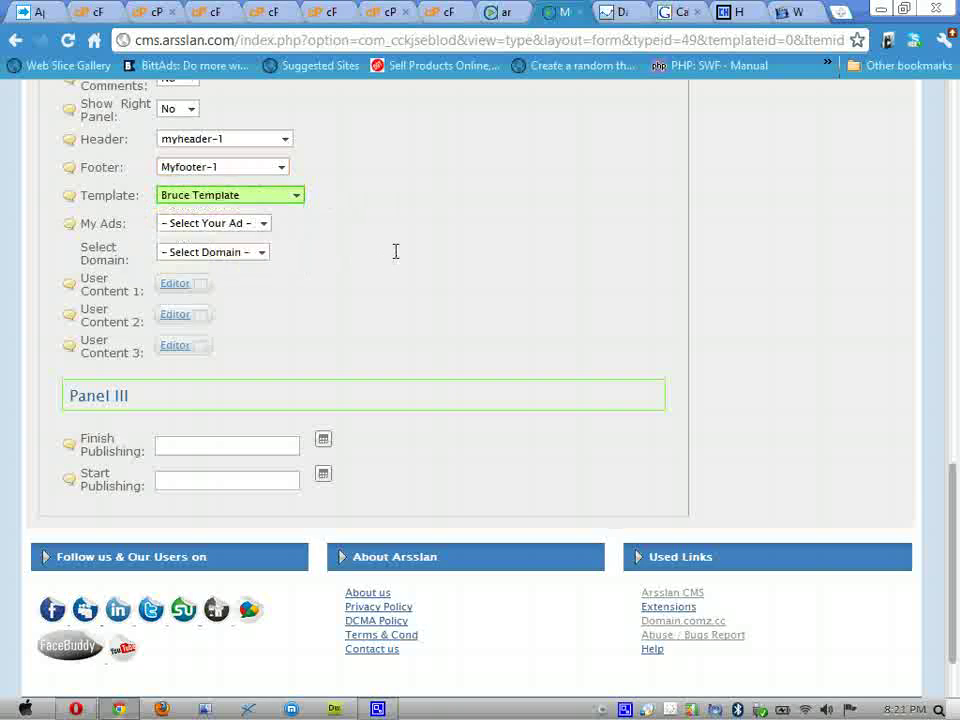
{"action": "scroll", "coordinate": [459, 324], "scroll_direction": "up", "scroll_amount": 5}
{"action": "scroll", "coordinate": [461, 323], "scroll_direction": "up", "scroll_amount": 5}
{"action": "scroll", "coordinate": [460, 322], "scroll_direction": "down", "scroll_amount": 5}
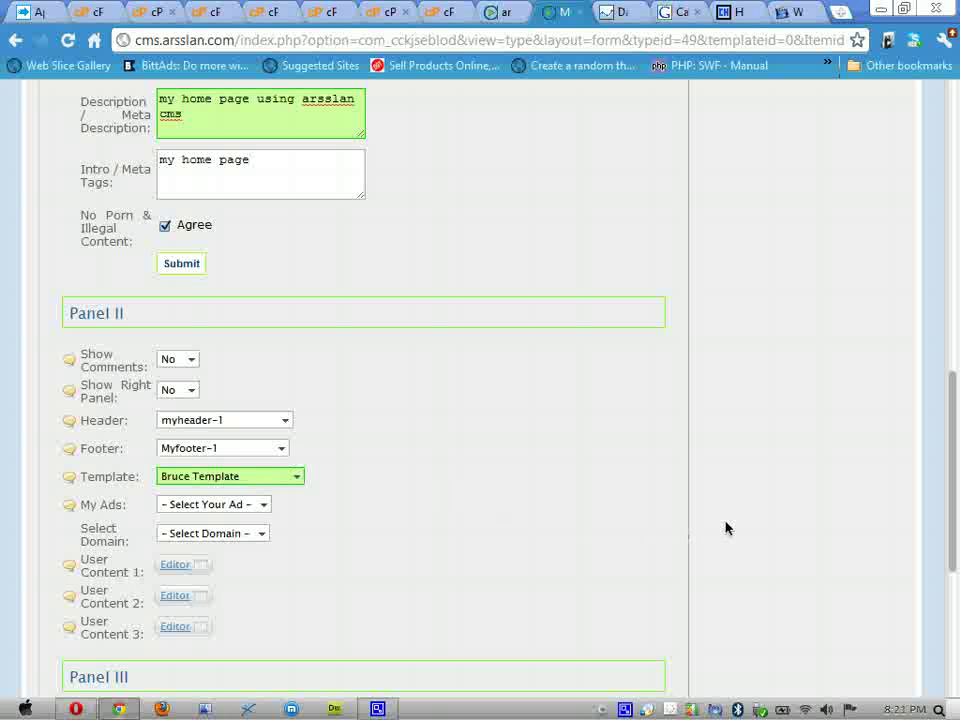
{"action": "scroll", "coordinate": [726, 528], "scroll_direction": "up", "scroll_amount": 1}
{"action": "scroll", "coordinate": [726, 528], "scroll_direction": "up", "scroll_amount": 3}
{"action": "scroll", "coordinate": [726, 528], "scroll_direction": "up", "scroll_amount": 5}
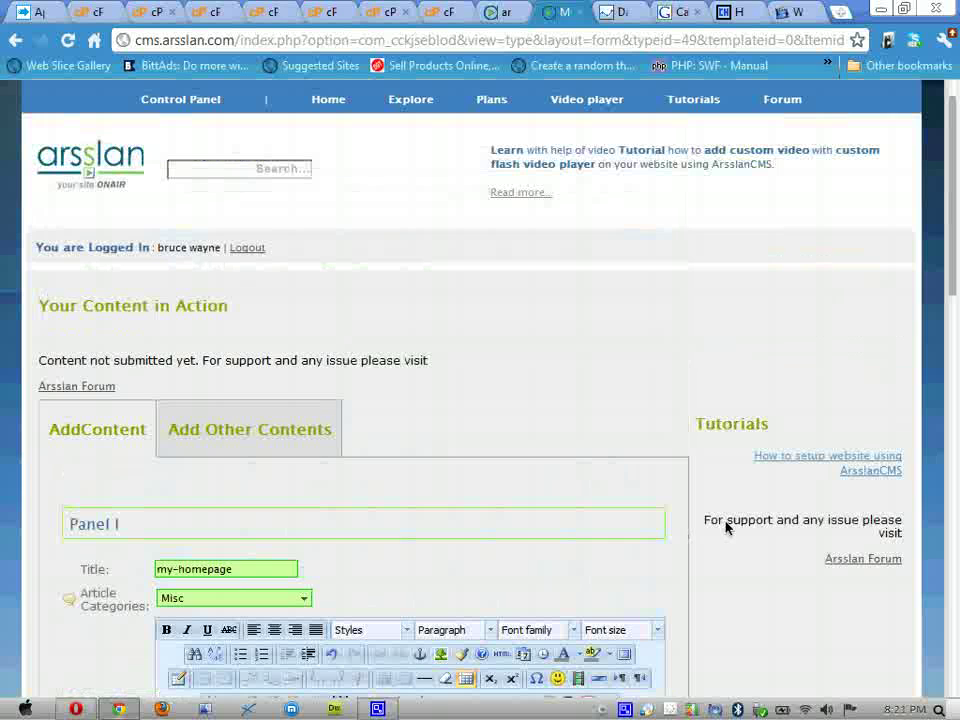
{"action": "scroll", "coordinate": [726, 528], "scroll_direction": "down", "scroll_amount": 3}
{"action": "scroll", "coordinate": [726, 528], "scroll_direction": "down", "scroll_amount": 4}
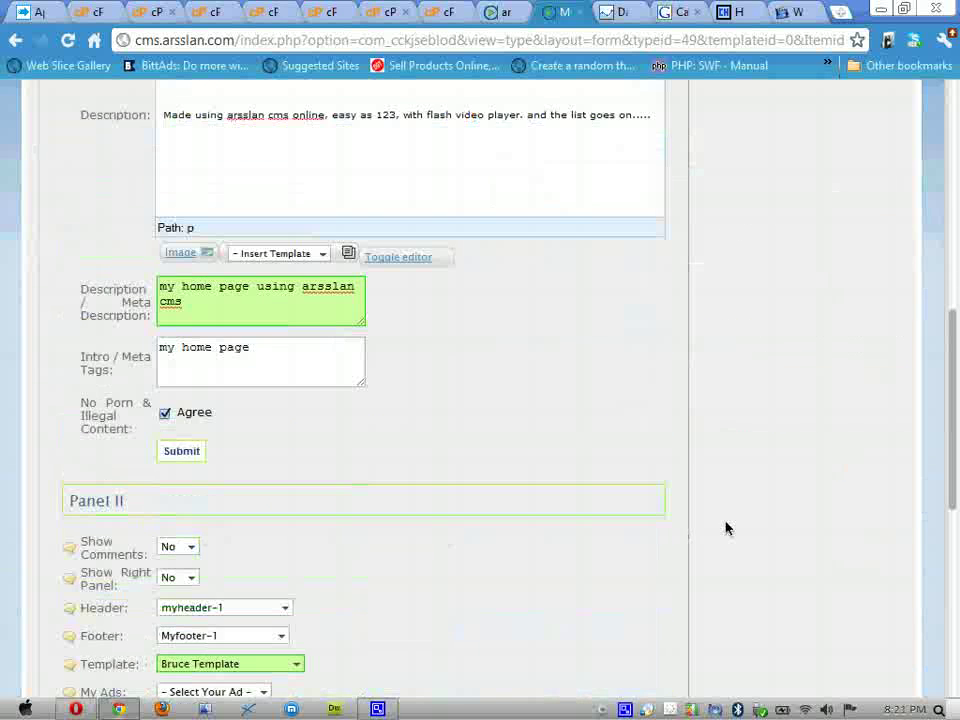
{"action": "scroll", "coordinate": [726, 528], "scroll_direction": "down", "scroll_amount": 3}
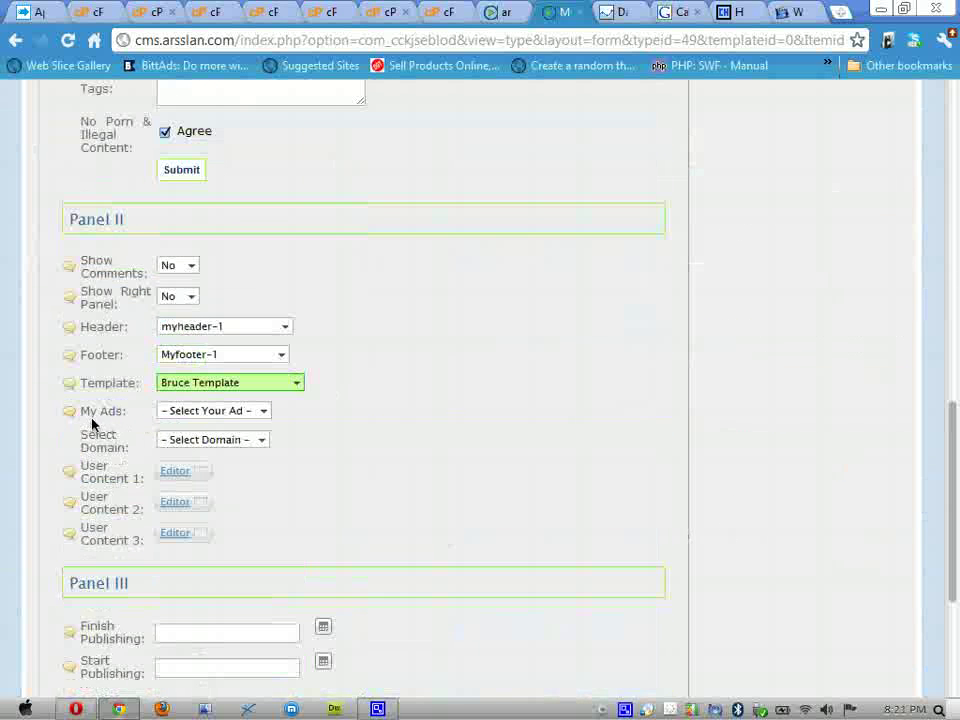
- Check the My Ads and Select Domain choices, leaving them unchanged
{"action": "left_click", "coordinate": [207, 411]}
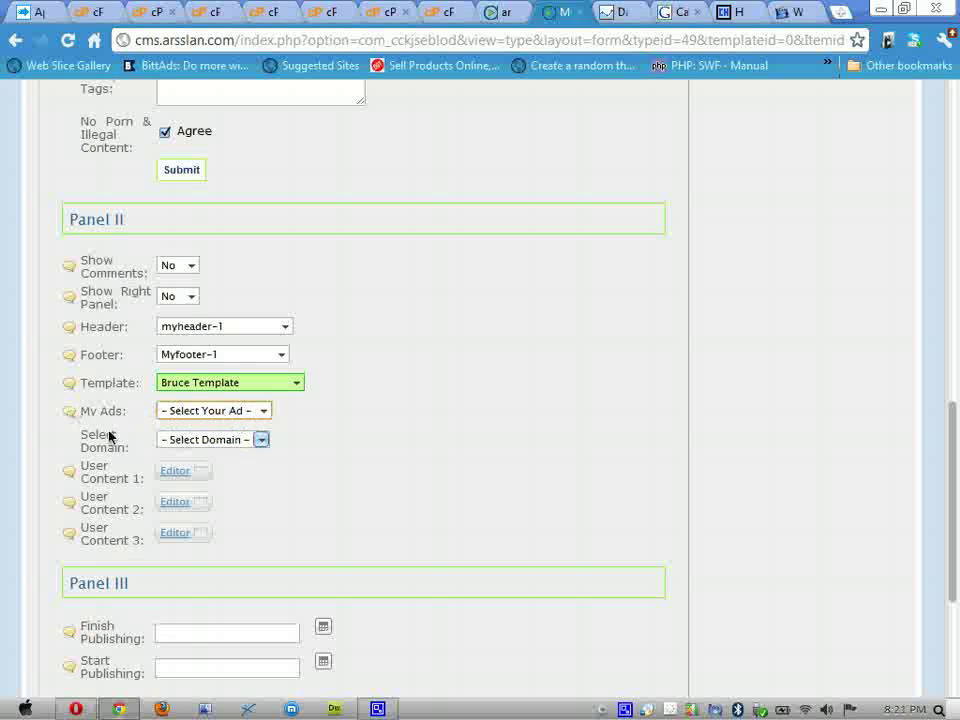
{"action": "left_click", "coordinate": [250, 440]}
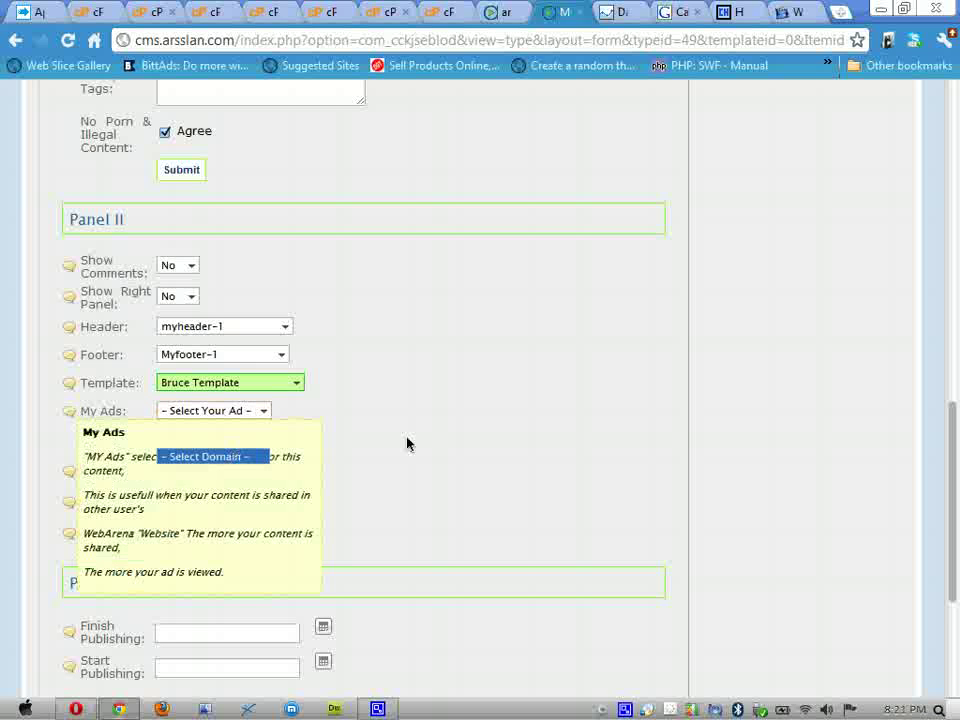
{"action": "left_click", "coordinate": [407, 443]}
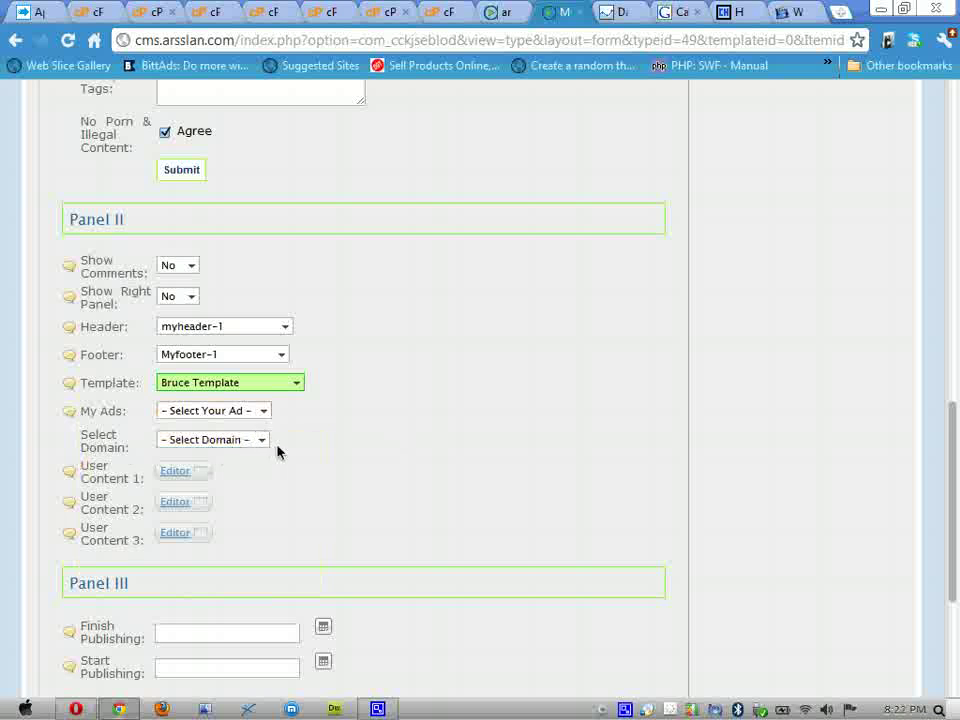
{"action": "scroll", "coordinate": [402, 437], "scroll_direction": "down", "scroll_amount": 2}
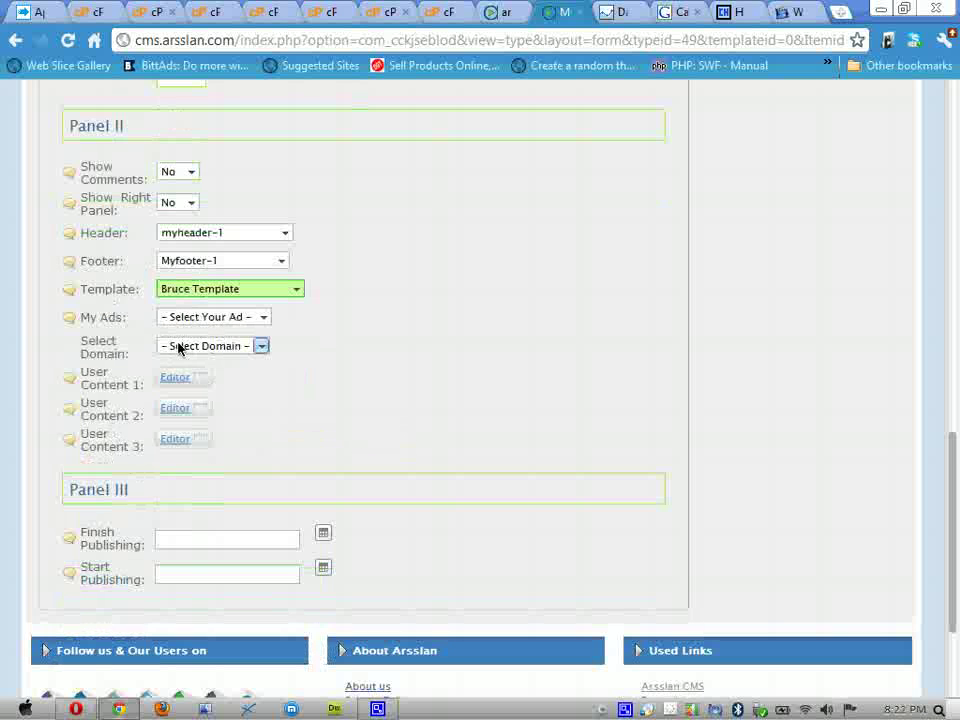
{"action": "scroll", "coordinate": [452, 450], "scroll_direction": "up", "scroll_amount": 8}
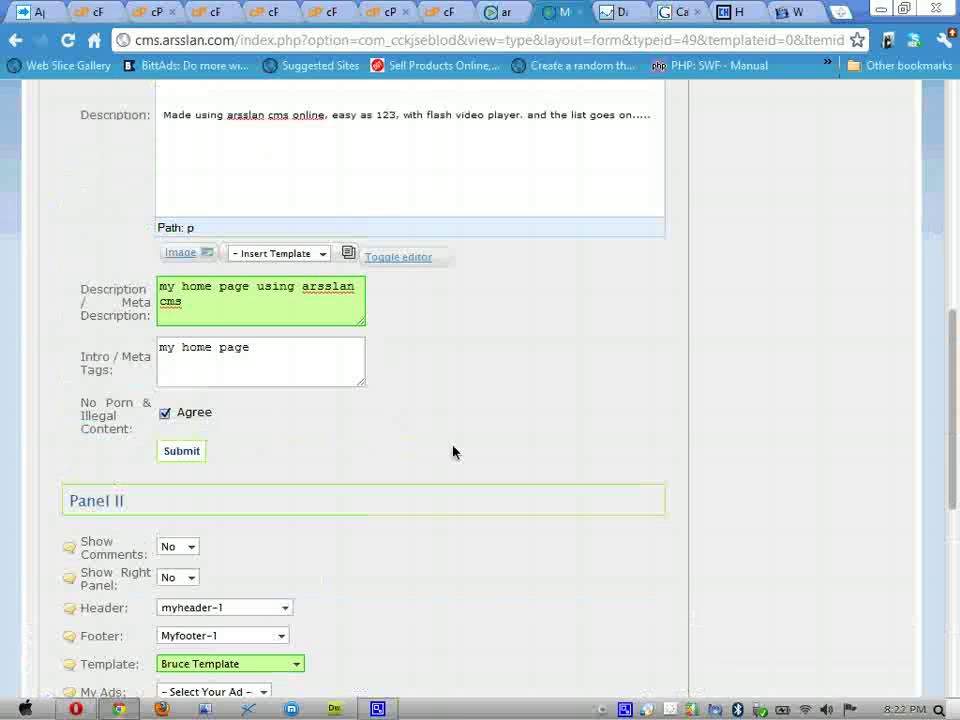
- Submit the article and scroll through the published my-homepage page
{"action": "left_click", "coordinate": [167, 455]}
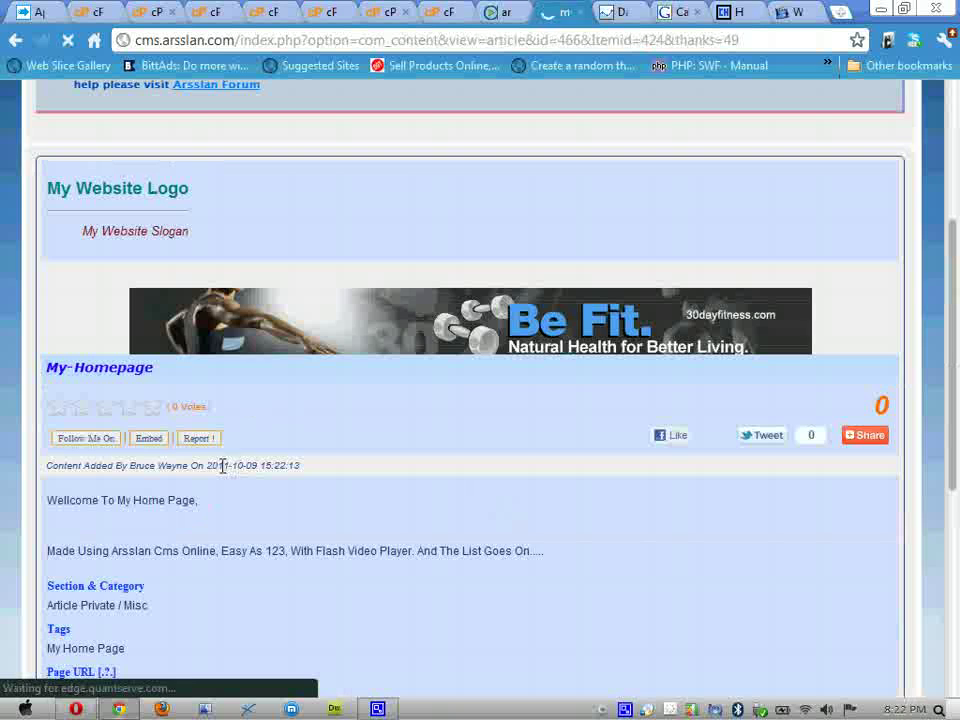
{"action": "scroll", "coordinate": [224, 471], "scroll_direction": "down", "scroll_amount": 3}
{"action": "scroll", "coordinate": [246, 521], "scroll_direction": "down", "scroll_amount": 2}
{"action": "scroll", "coordinate": [255, 493], "scroll_direction": "down", "scroll_amount": 1}
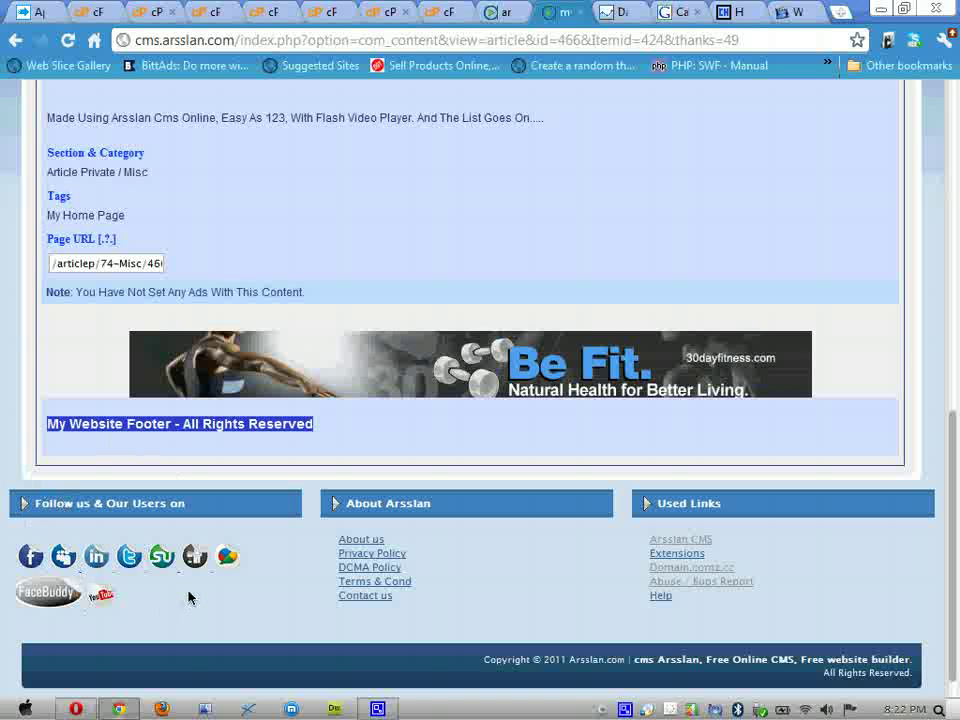
{"action": "scroll", "coordinate": [188, 596], "scroll_direction": "up", "scroll_amount": 5}
{"action": "scroll", "coordinate": [188, 596], "scroll_direction": "up", "scroll_amount": 3}
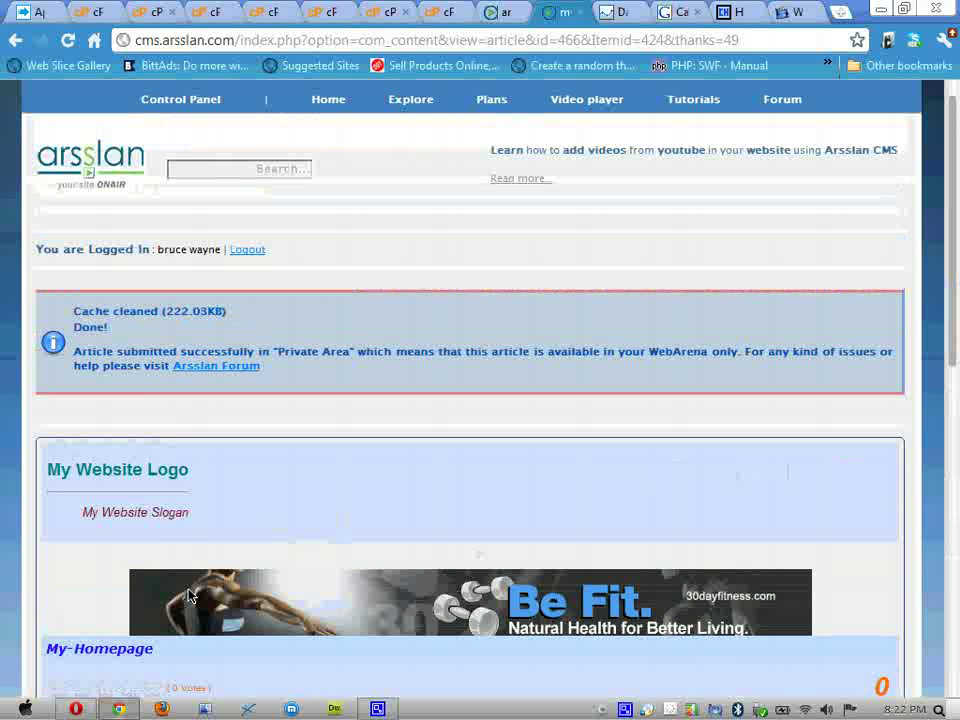
{"action": "scroll", "coordinate": [188, 596], "scroll_direction": "down", "scroll_amount": 3}
{"action": "scroll", "coordinate": [188, 596], "scroll_direction": "down", "scroll_amount": 5}
{"action": "scroll", "coordinate": [188, 592], "scroll_direction": "down", "scroll_amount": 3}
{"action": "scroll", "coordinate": [164, 566], "scroll_direction": "up", "scroll_amount": 5}
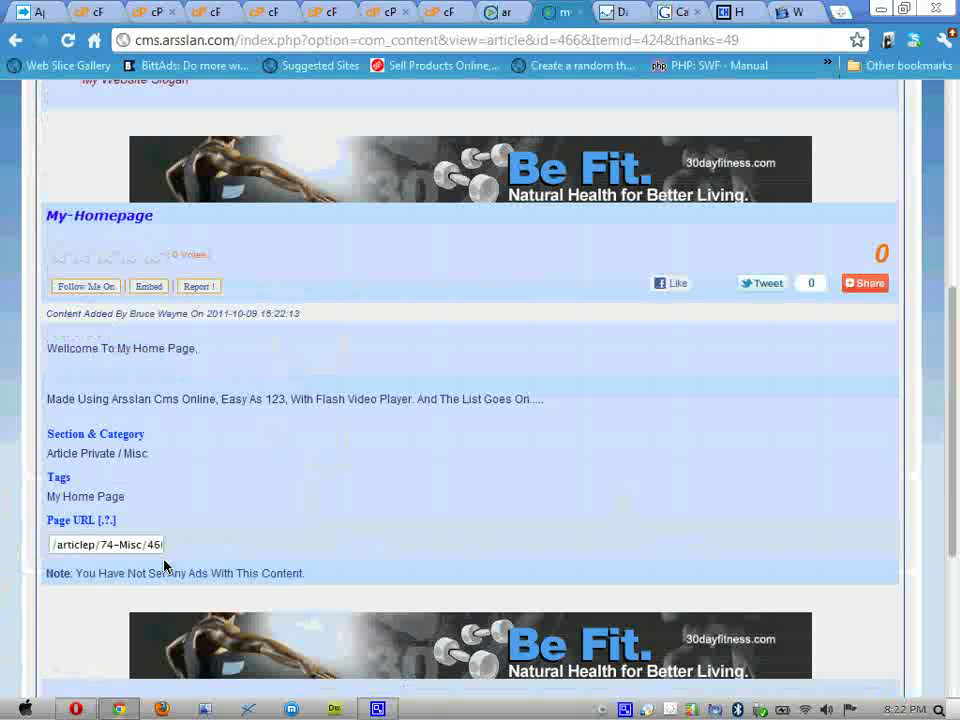
{"action": "scroll", "coordinate": [158, 528], "scroll_direction": "down", "scroll_amount": 4}
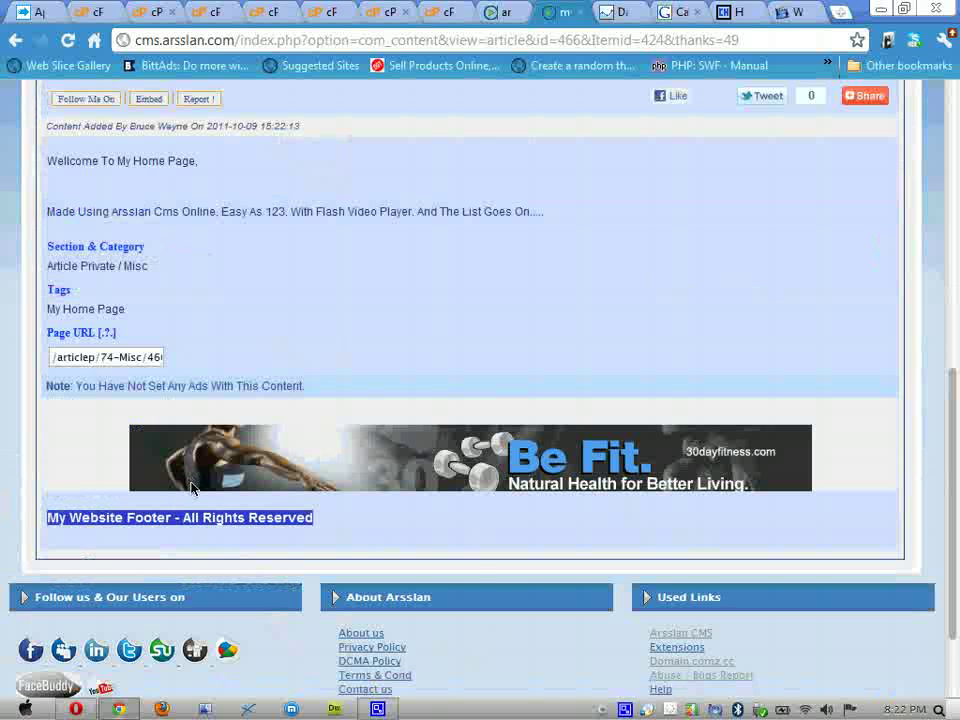
{"action": "scroll", "coordinate": [150, 521], "scroll_direction": "up", "scroll_amount": 4}
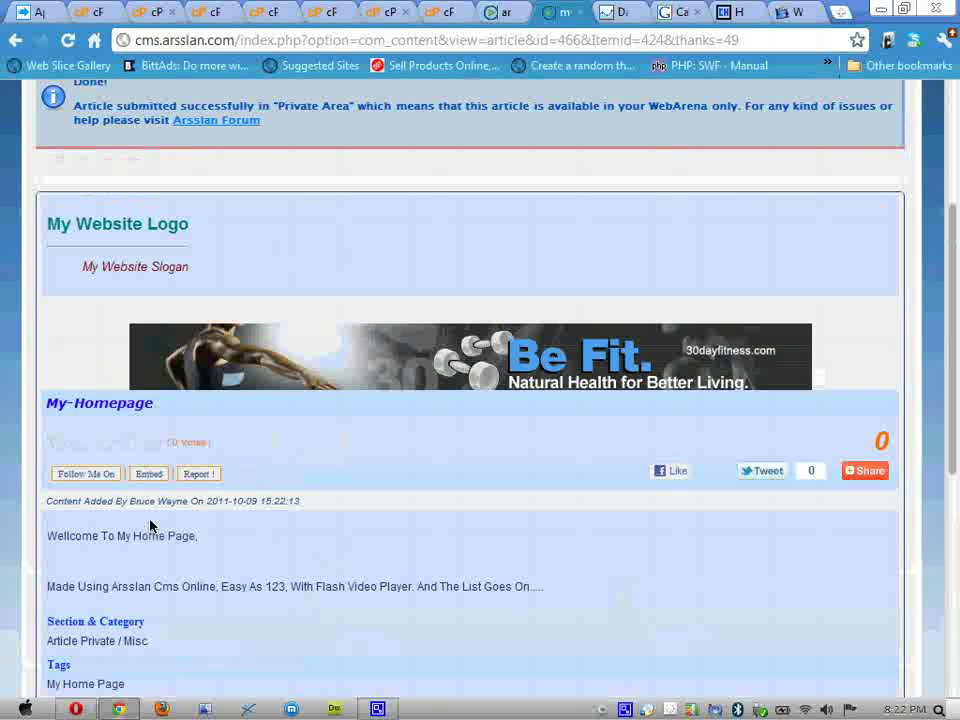
{"action": "scroll", "coordinate": [221, 519], "scroll_direction": "down", "scroll_amount": 5}
- Copy the article's Page URL and bring up paste options in Opera's address bar
{"action": "left_click", "coordinate": [107, 266]}
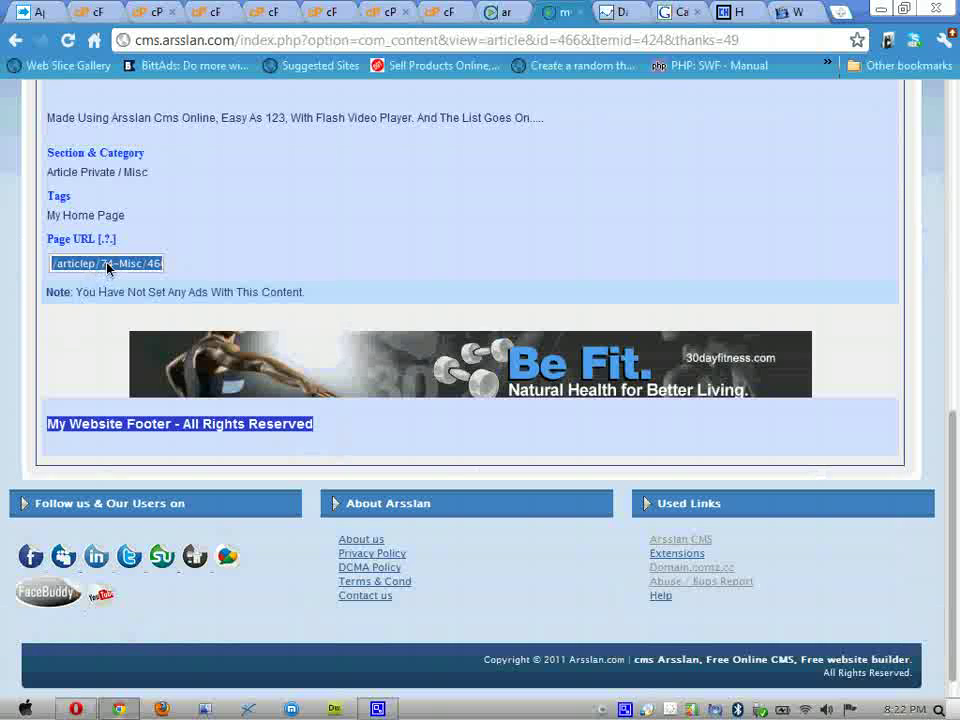
{"action": "right_click", "coordinate": [107, 265]}
{"action": "left_click", "coordinate": [148, 337]}
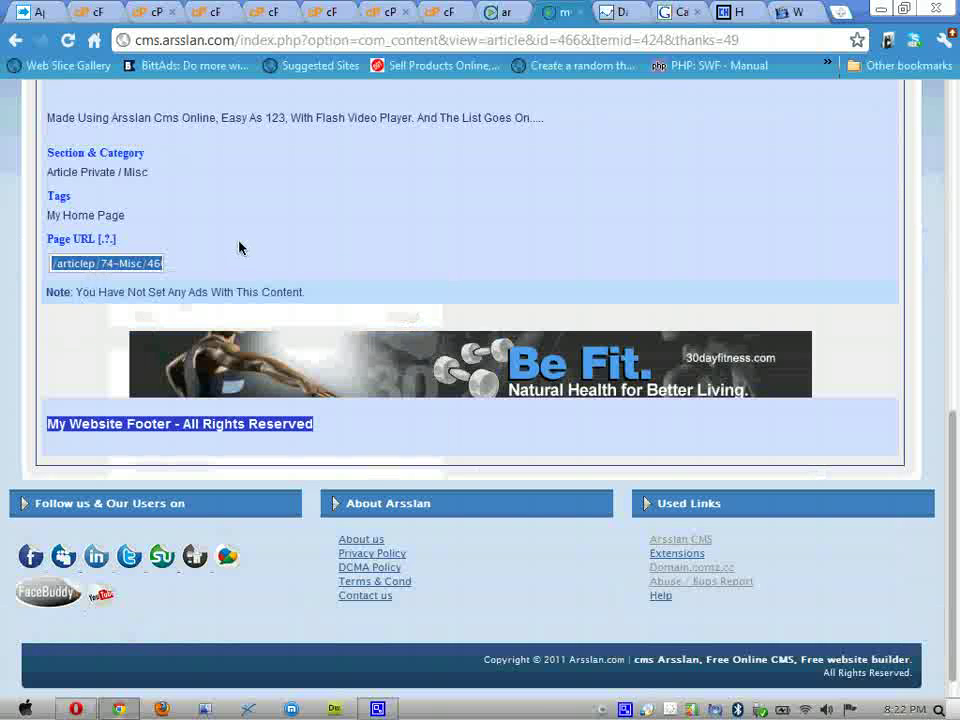
{"action": "left_click", "coordinate": [240, 260]}
{"action": "scroll", "coordinate": [238, 275], "scroll_direction": "up", "scroll_amount": 2}
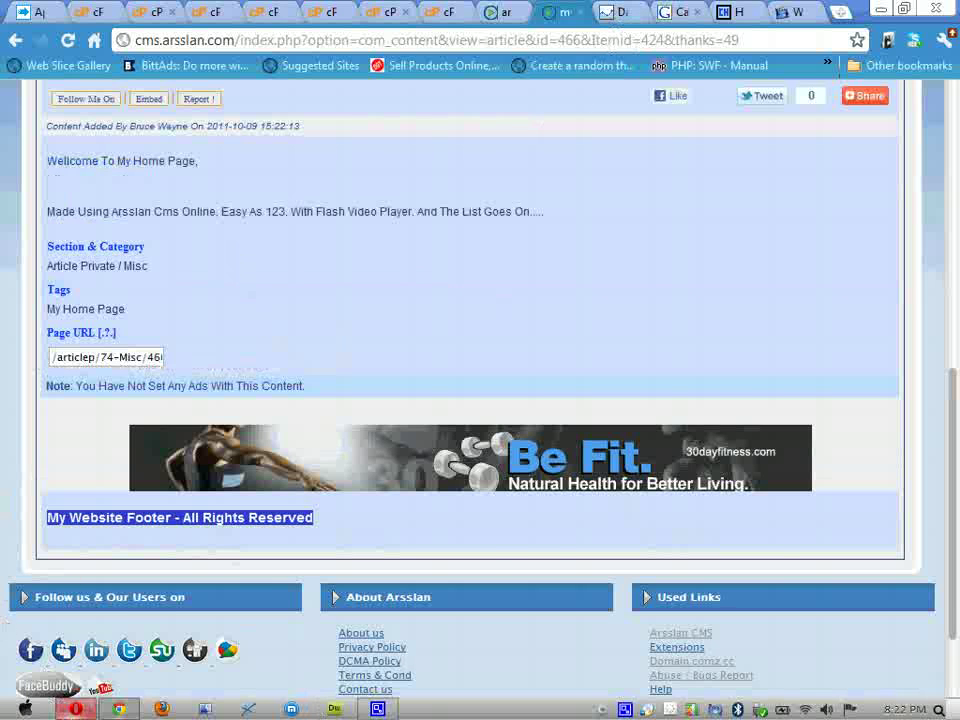
{"action": "left_click", "coordinate": [75, 708]}
{"action": "right_click", "coordinate": [540, 42]}
- Paste the article path into Opera and prefix it with arsslan.com to load the live page
{"action": "left_click", "coordinate": [568, 137]}
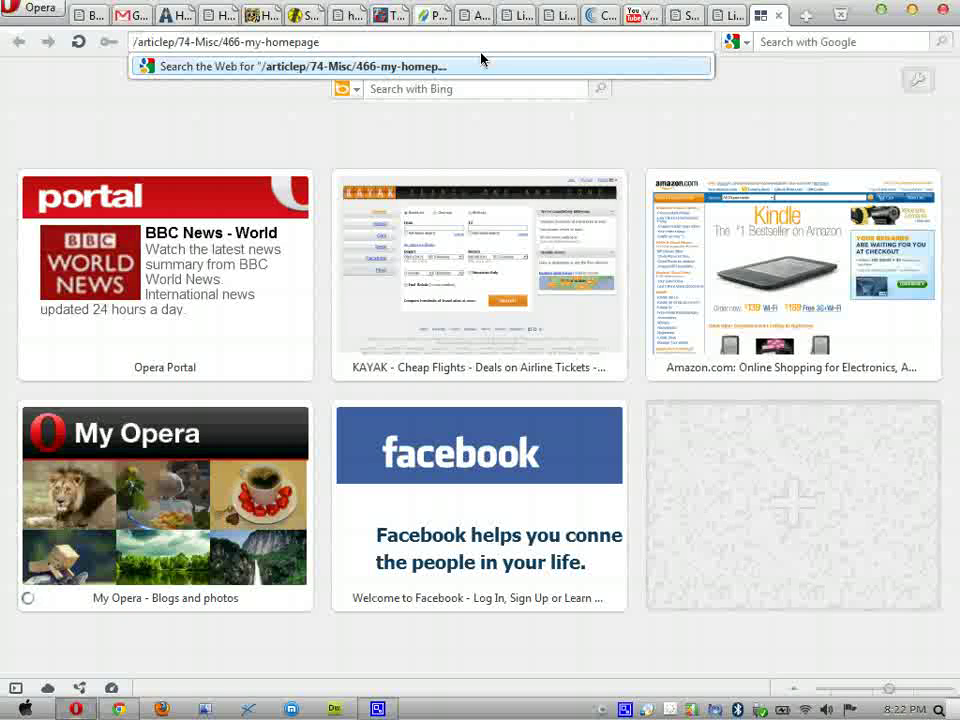
{"action": "type", "text": "arsslan.com"}
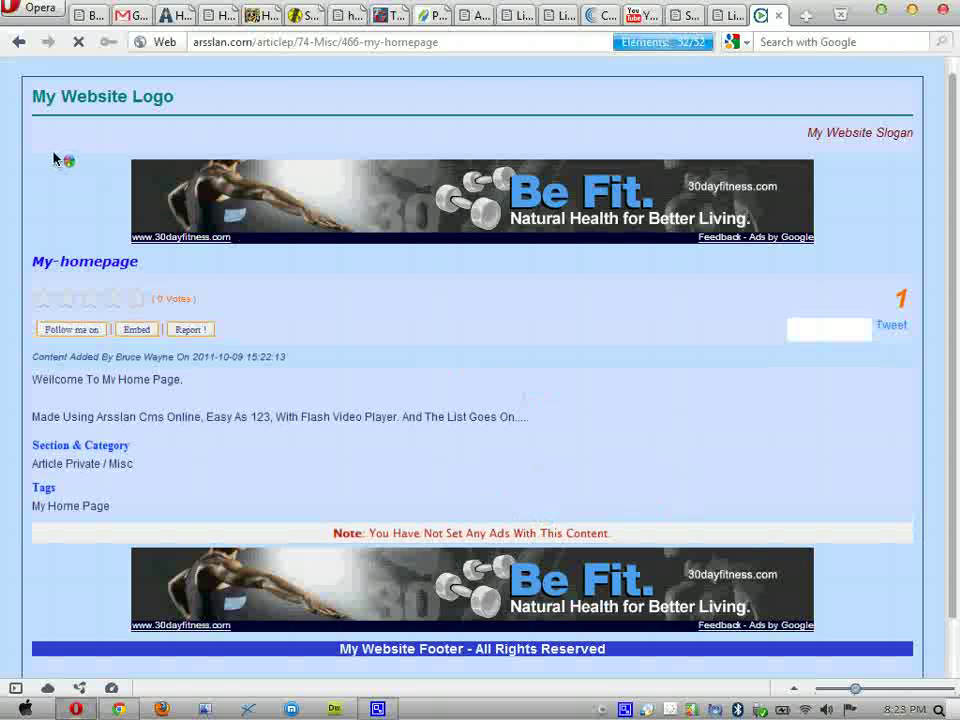
{"action": "scroll", "coordinate": [865, 420], "scroll_direction": "down", "scroll_amount": 1}
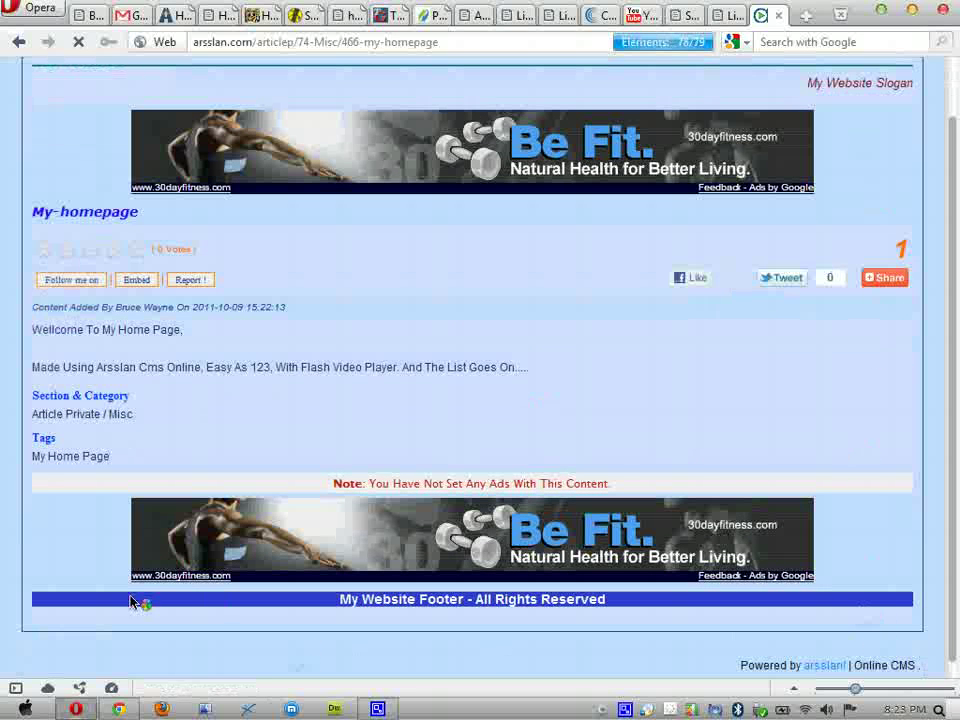
{"action": "scroll", "coordinate": [50, 584], "scroll_direction": "up", "scroll_amount": 1}
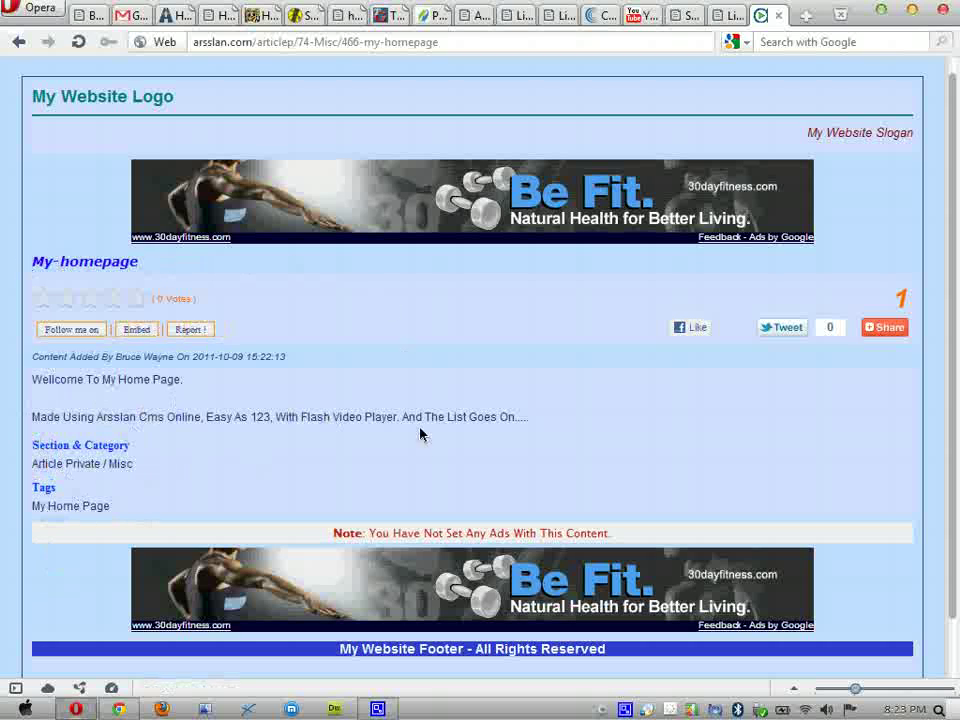
{"action": "left_click", "coordinate": [80, 331]}
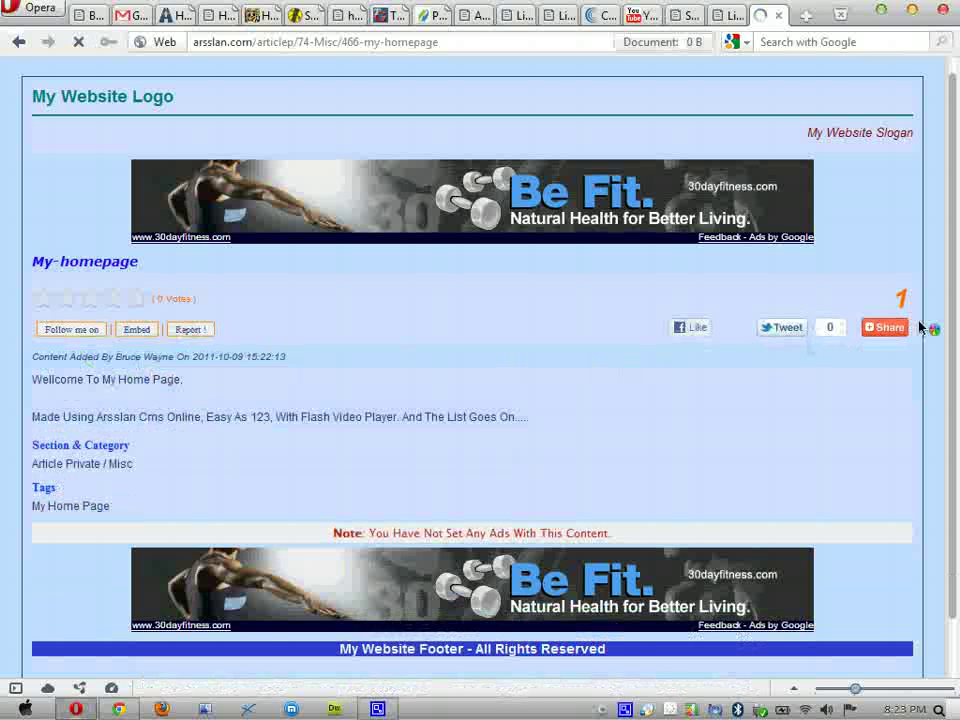
{"action": "mouse_move", "coordinate": [885, 327]}
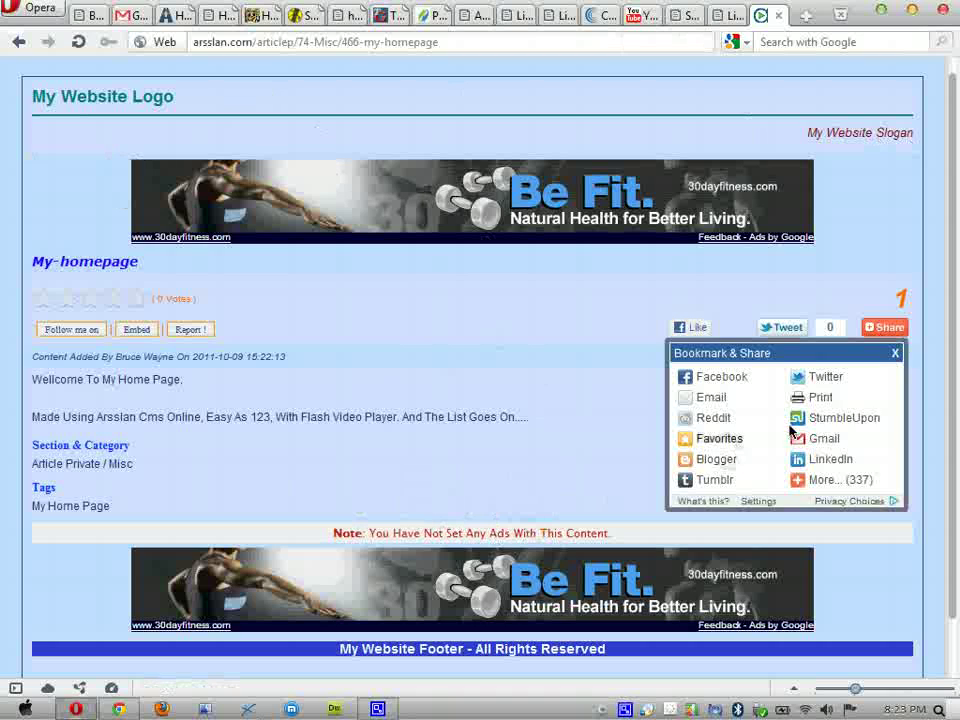
{"action": "left_click", "coordinate": [895, 353]}
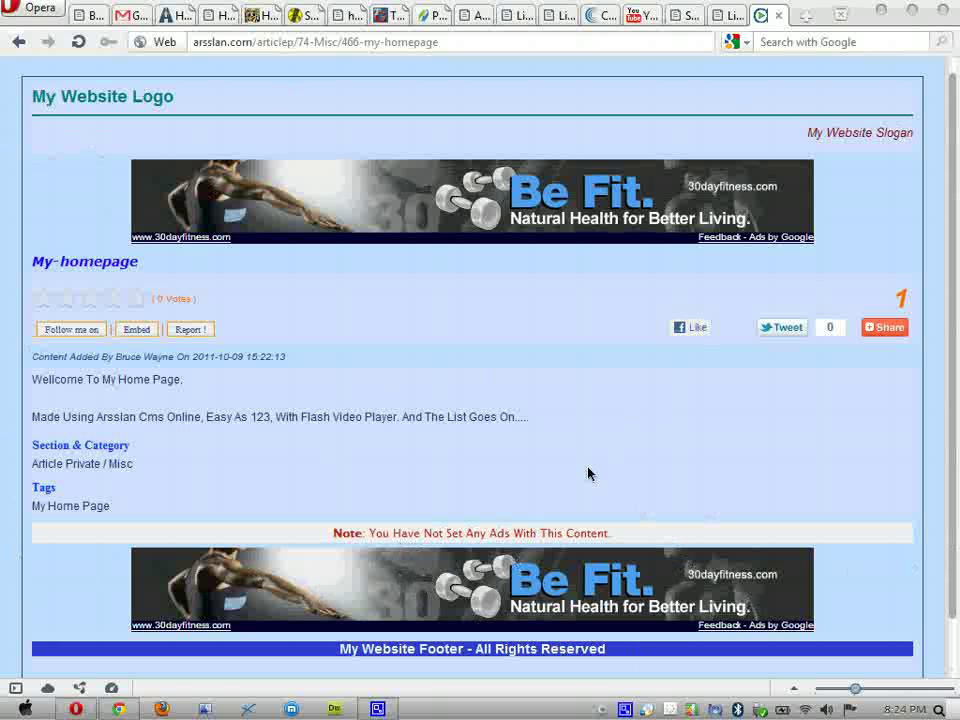
{"action": "scroll", "coordinate": [952, 548], "scroll_direction": "down", "scroll_amount": 1}
{"action": "scroll", "coordinate": [940, 590], "scroll_direction": "up", "scroll_amount": 1}
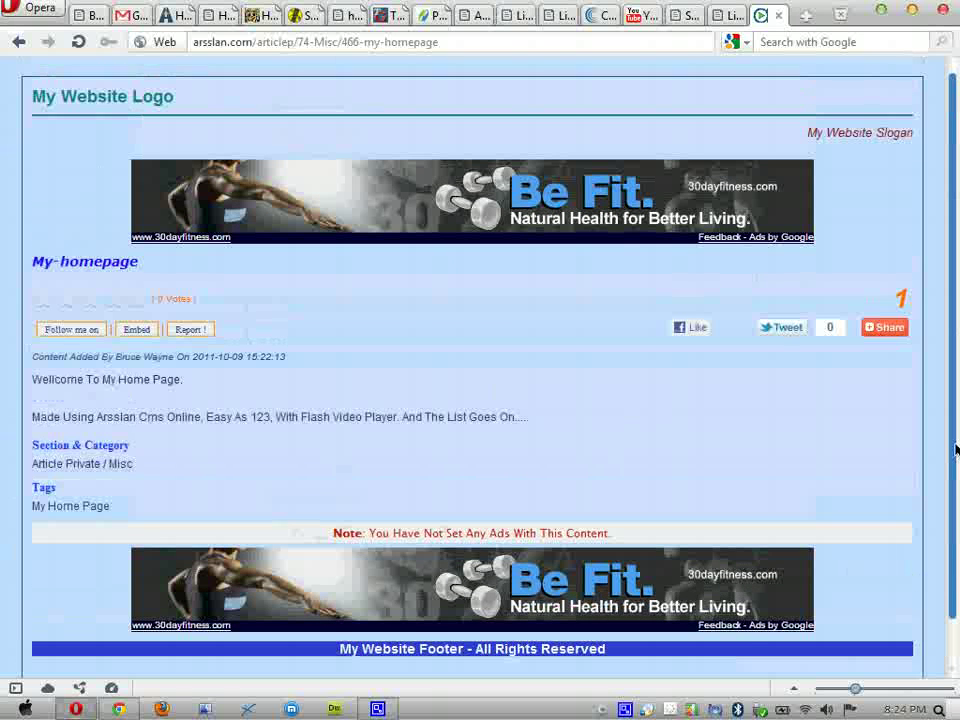
{"action": "scroll", "coordinate": [925, 630], "scroll_direction": "down", "scroll_amount": 1}
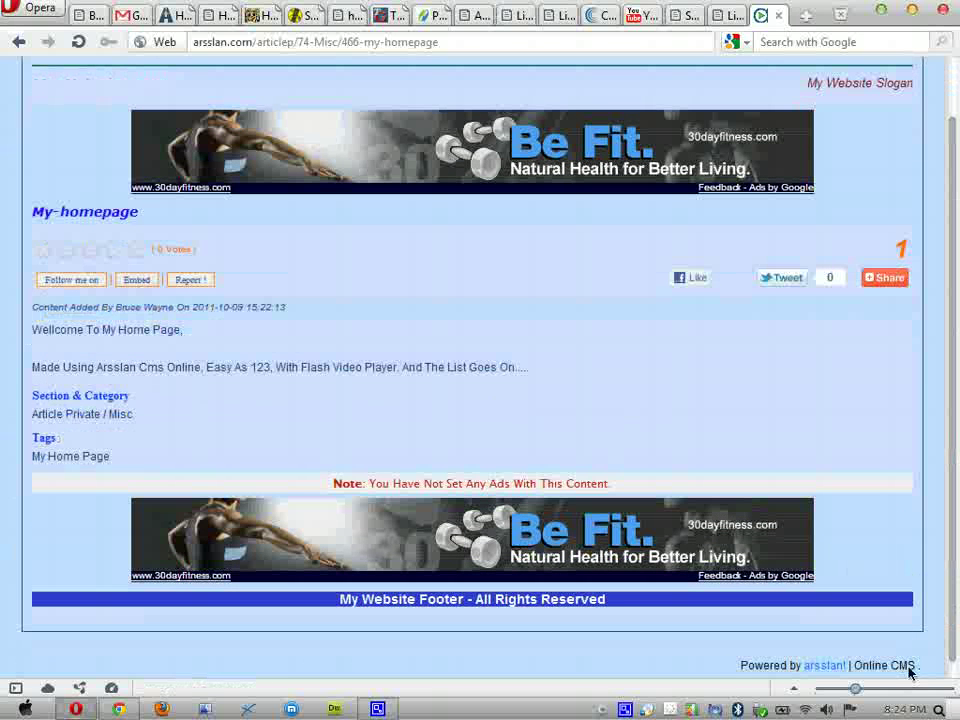
{"action": "scroll", "coordinate": [955, 540], "scroll_direction": "up", "scroll_amount": 1}
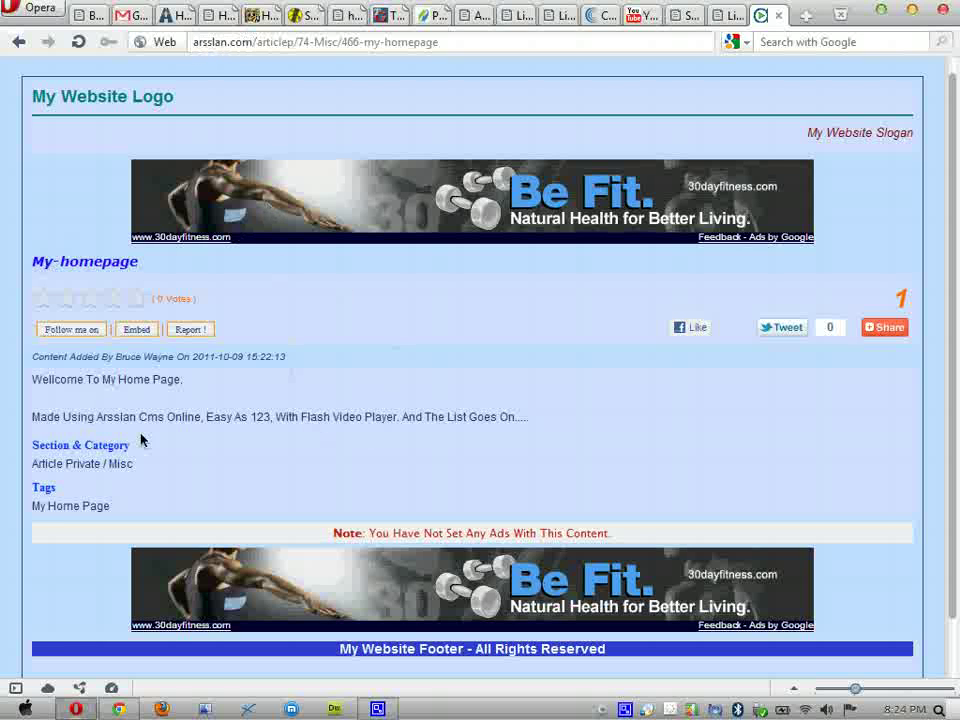
{"action": "scroll", "coordinate": [234, 392], "scroll_direction": "down", "scroll_amount": 1}
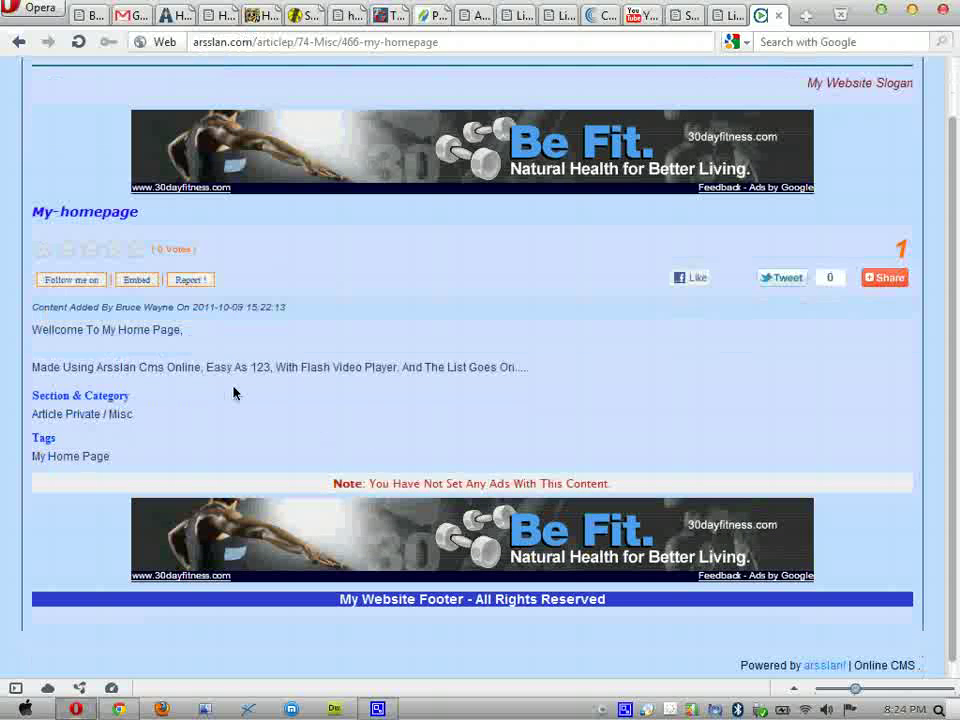